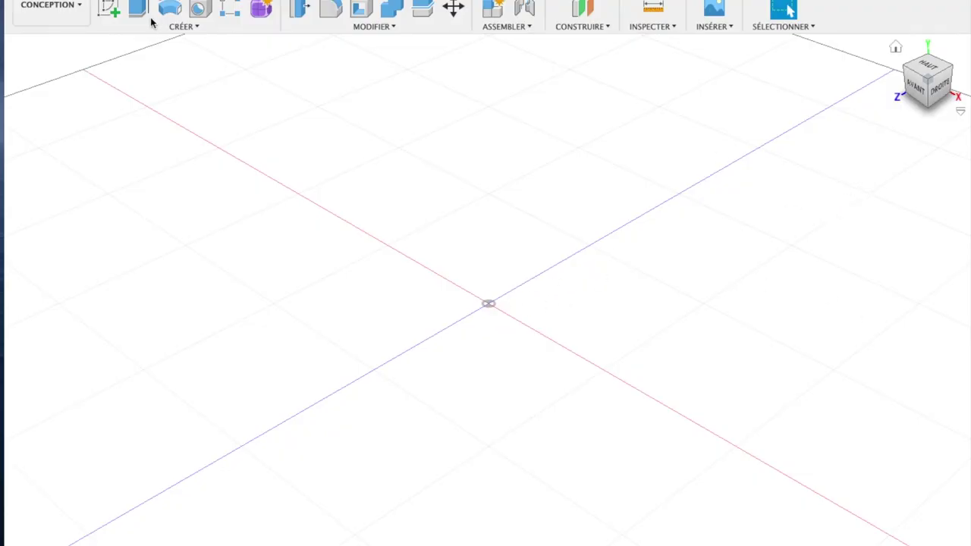
- Start a new sketch on the horizontal XZ ground plane
{"action": "left_click", "coordinate": [108, 8]}
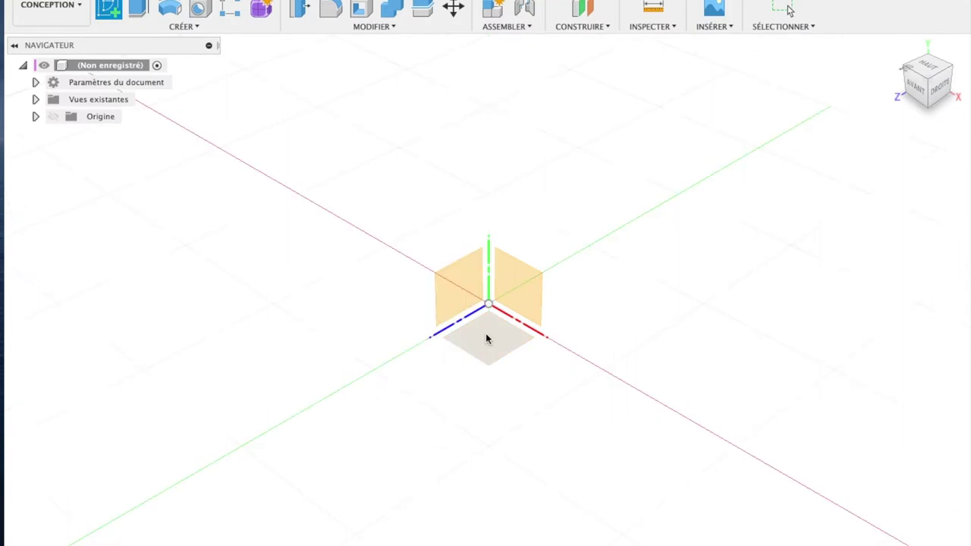
{"action": "left_click", "coordinate": [486, 336]}
{"action": "left_click", "coordinate": [944, 194]}
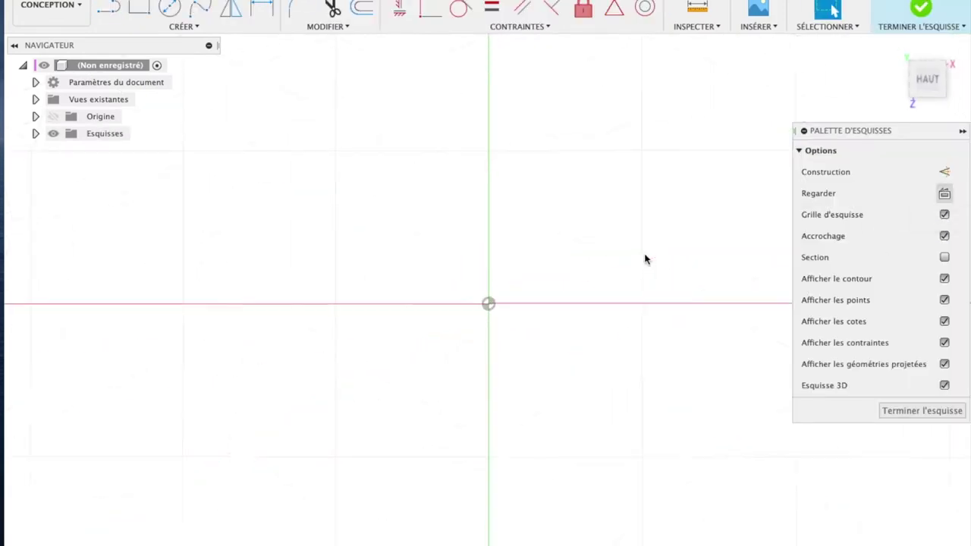
- Draw a 12.27 by 4.47 mm rectangle from the origin, finish the sketch, and select its profile
{"action": "left_click", "coordinate": [143, 11]}
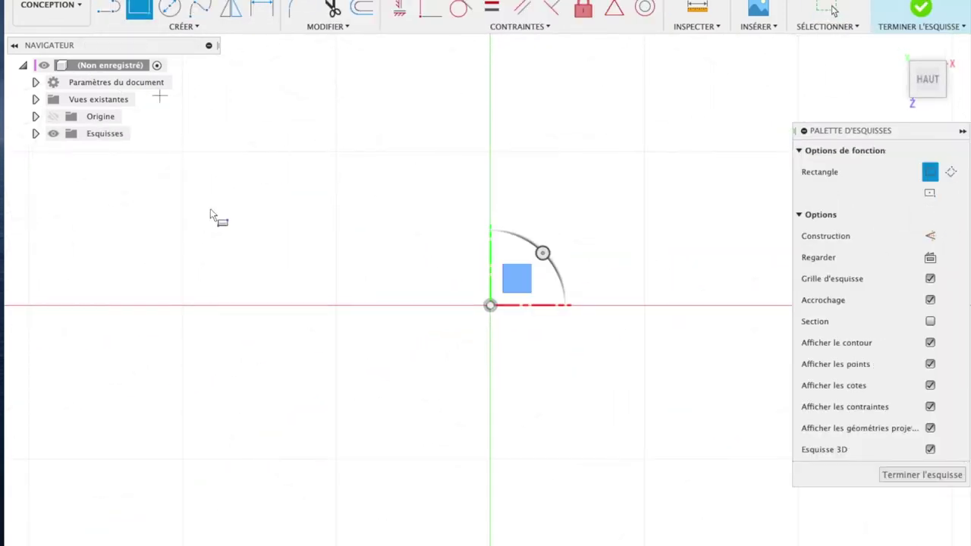
{"action": "left_click", "coordinate": [423, 296]}
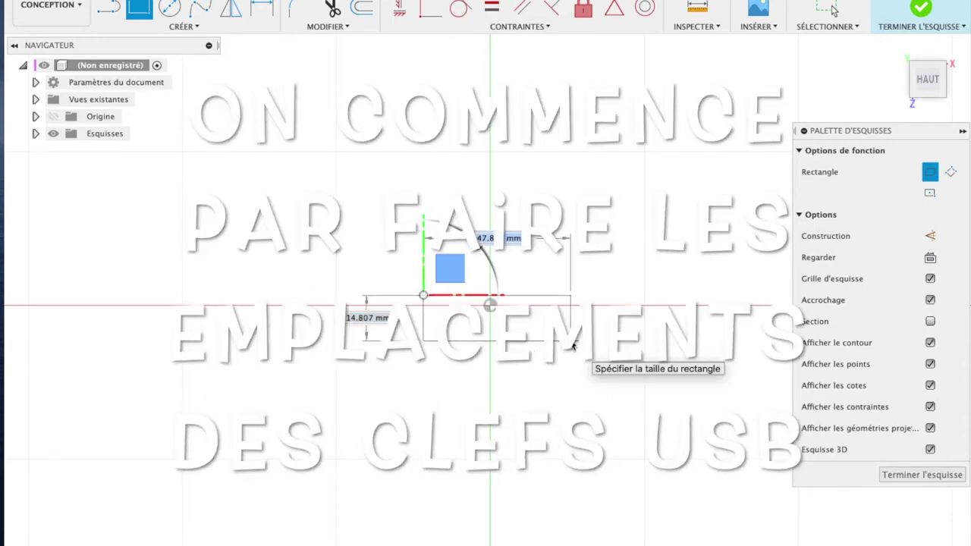
{"action": "type", "text": "12."}
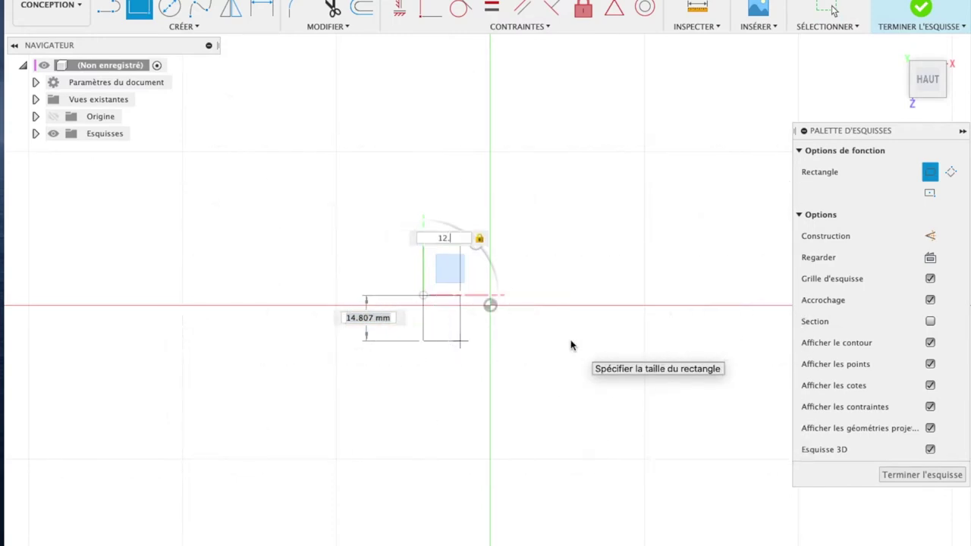
{"action": "type", "text": "27"}
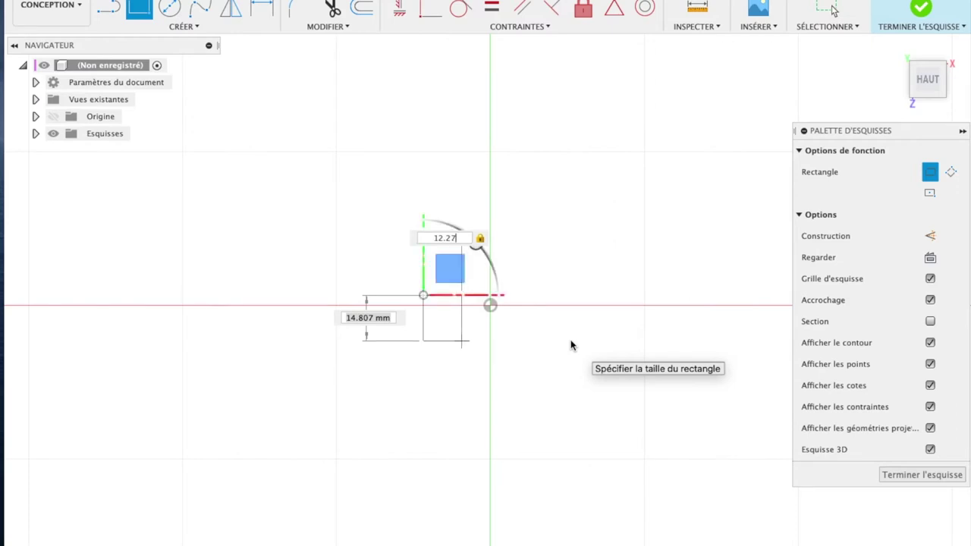
{"action": "key", "text": "Tab"}
{"action": "type", "text": "4"}
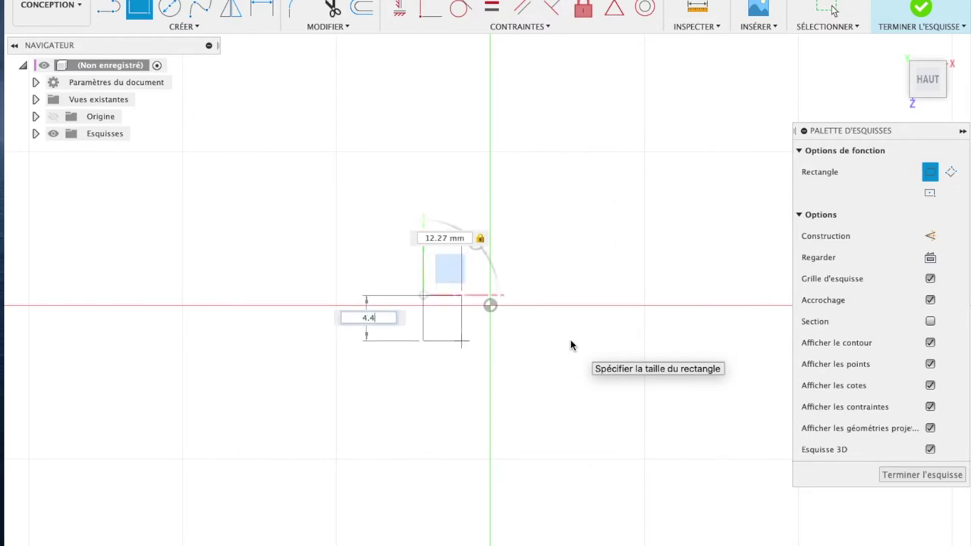
{"action": "type", "text": "7"}
{"action": "key", "text": "Tab"}
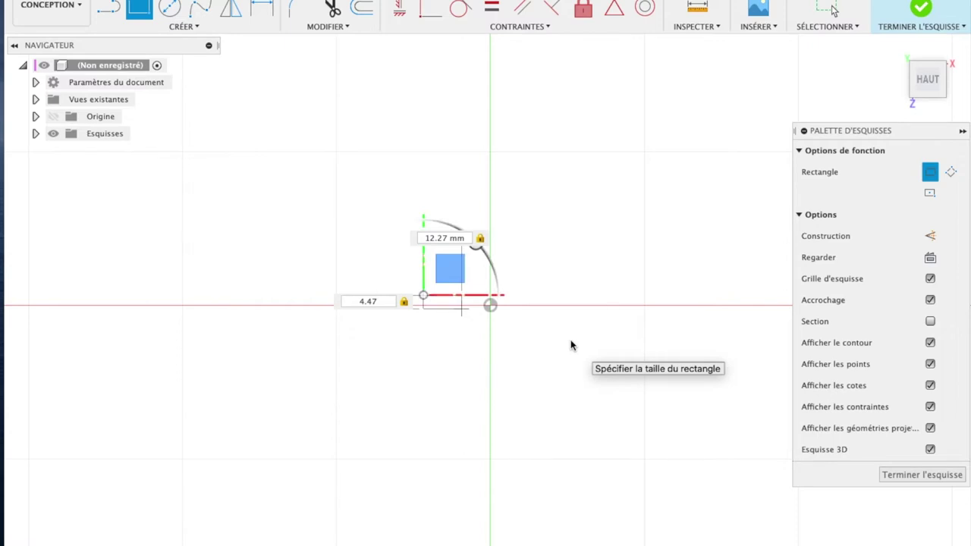
{"action": "key", "text": "Return"}
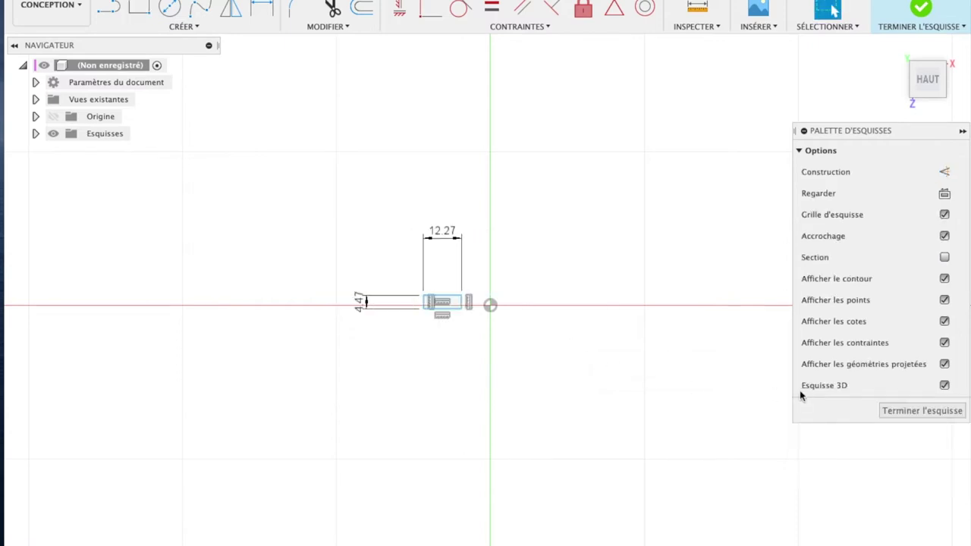
{"action": "left_click", "coordinate": [904, 412]}
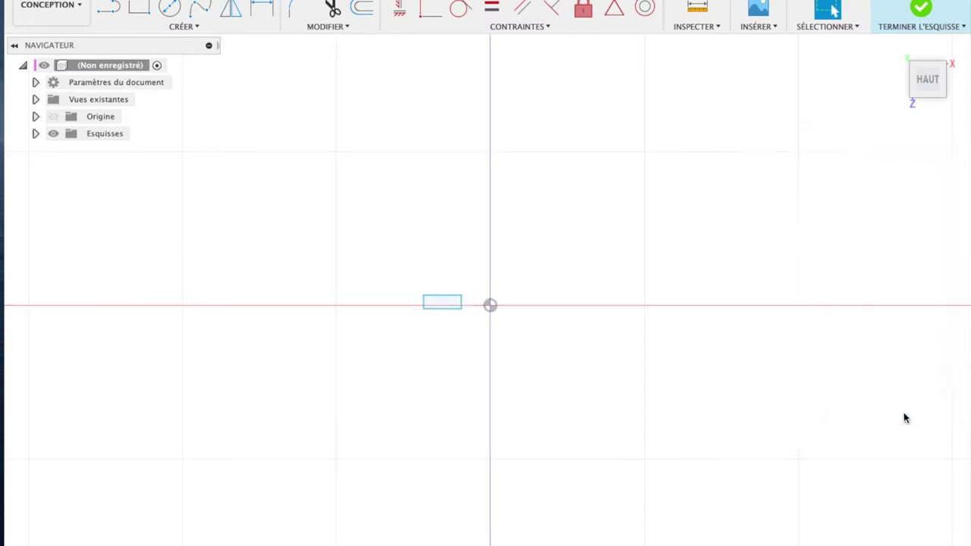
{"action": "left_click", "coordinate": [440, 305]}
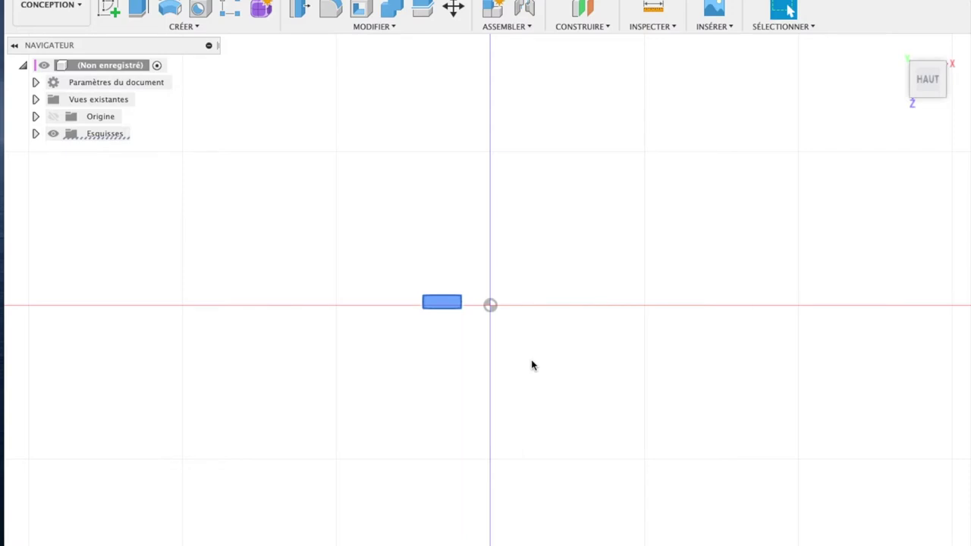
- Start an extrusion of the selected rectangle profile with E
{"action": "key", "text": "e"}
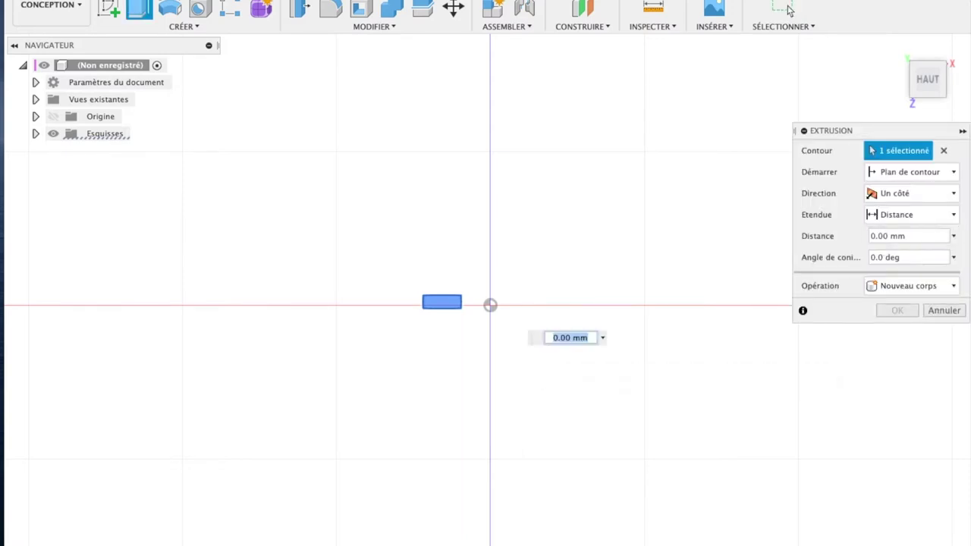
- Extrude the 12.27 by 4.47 mm rectangle 10 mm into a new solid body
{"action": "left_click_drag", "start_coordinate": [927, 84], "coordinate": [937, 97]}
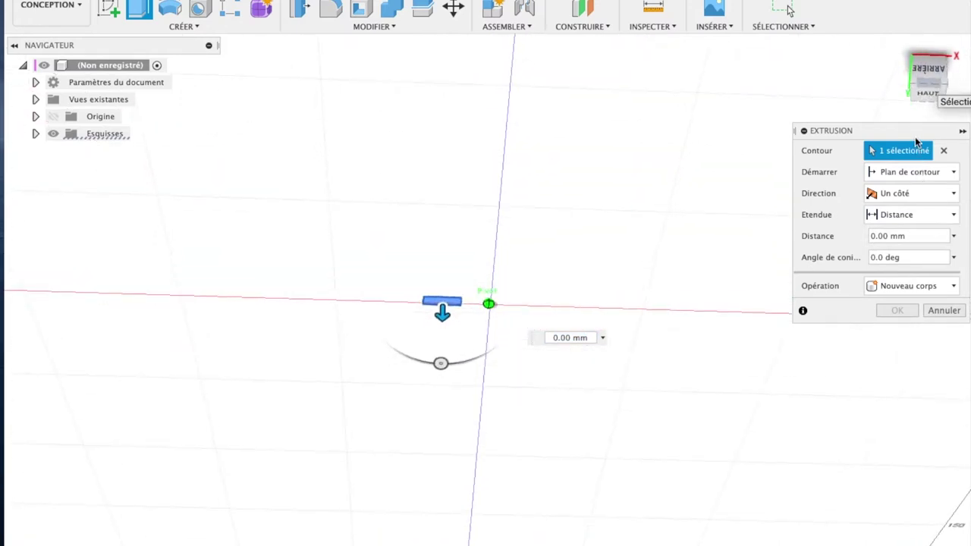
{"action": "left_click", "coordinate": [953, 236]}
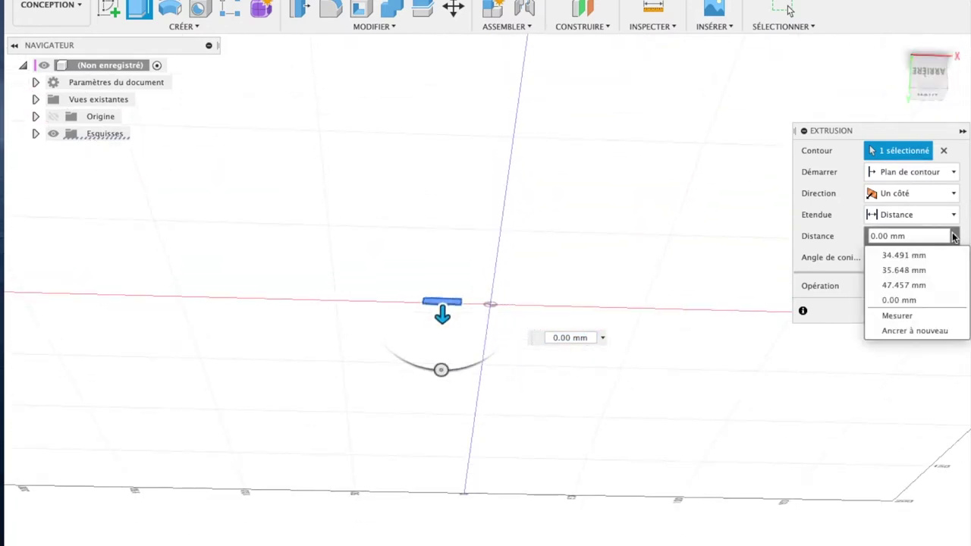
{"action": "left_click", "coordinate": [901, 237]}
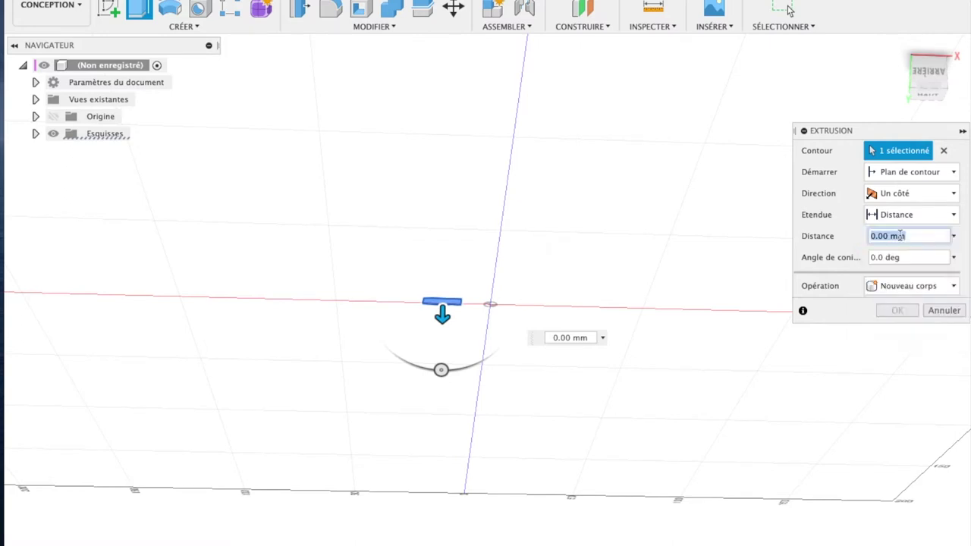
{"action": "type", "text": "1"}
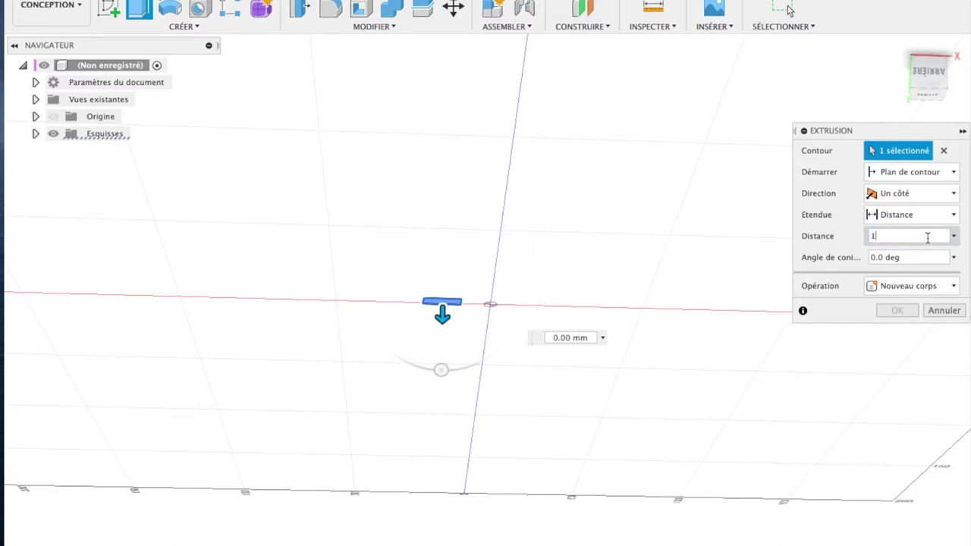
{"action": "type", "text": "5"}
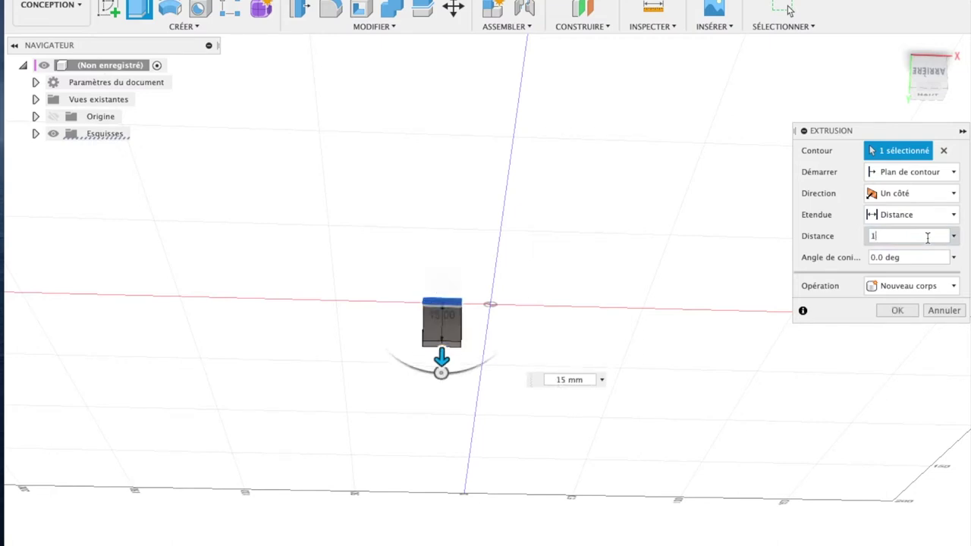
{"action": "type", "text": "0"}
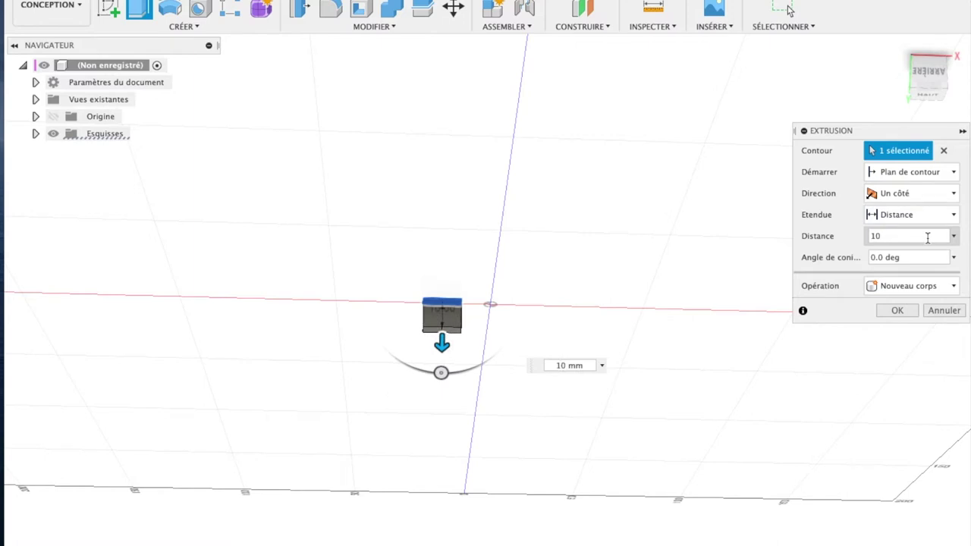
{"action": "key", "text": "Return"}
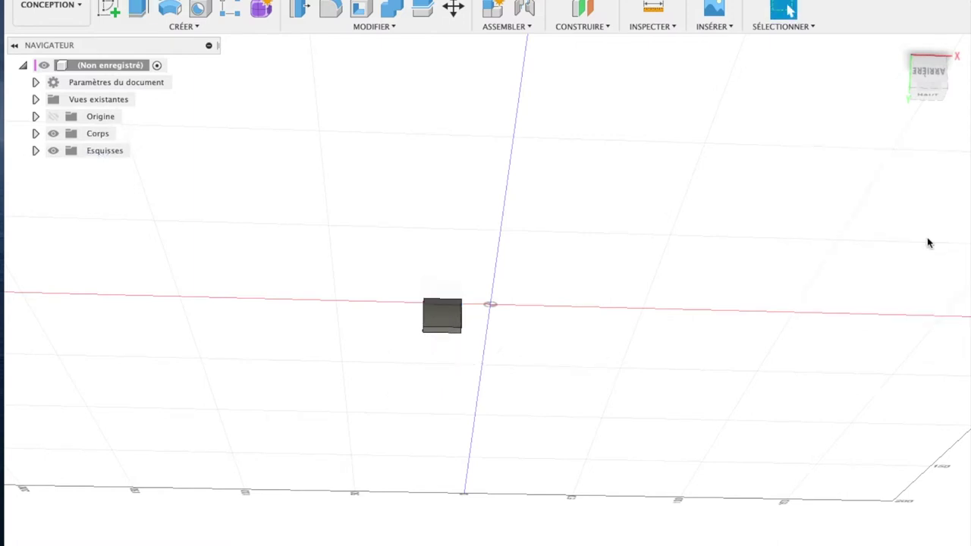
{"action": "left_click", "coordinate": [896, 48]}
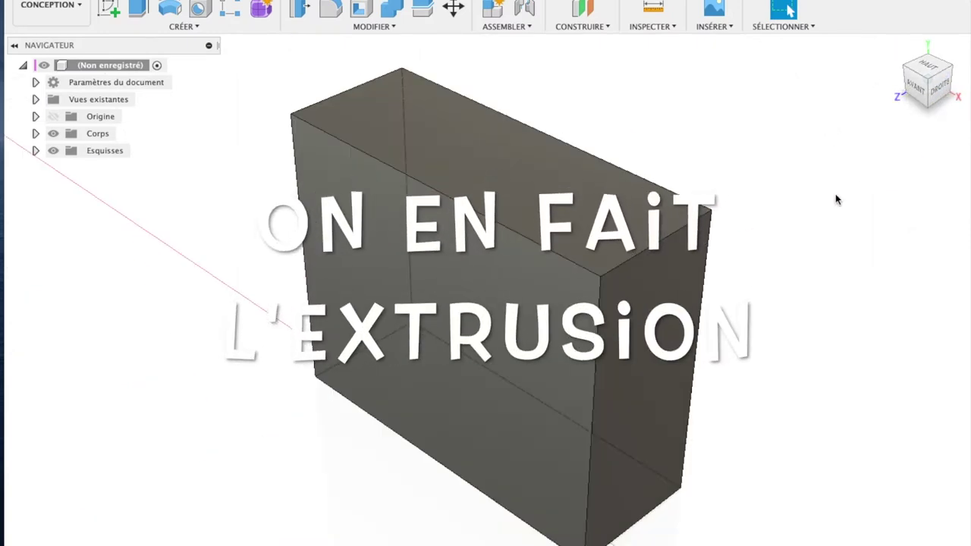
- View the box from the top (HAUT), rotated to lie horizontally and zoomed out
{"action": "scroll", "coordinate": [836, 193], "scroll_direction": "down", "scroll_amount": 5}
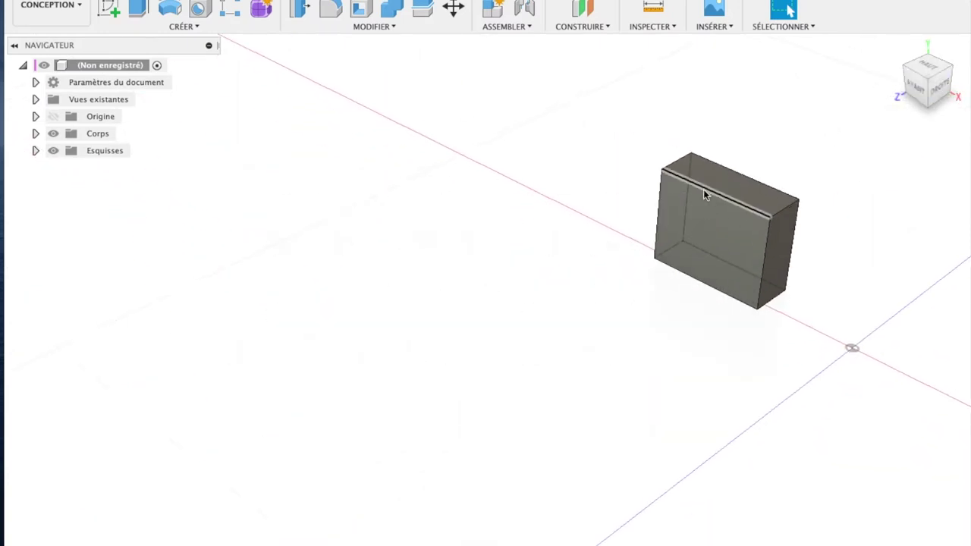
{"action": "left_click", "coordinate": [896, 48]}
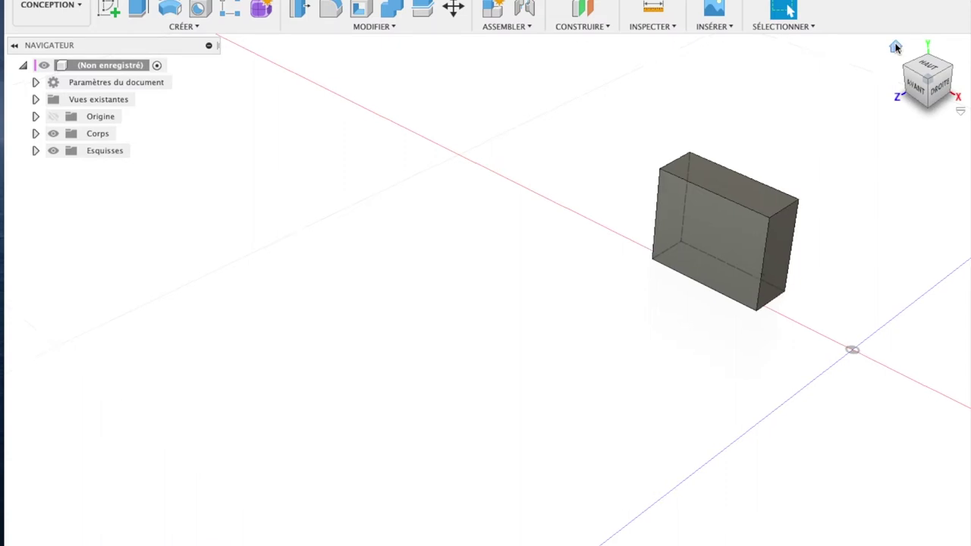
{"action": "left_click", "coordinate": [918, 99]}
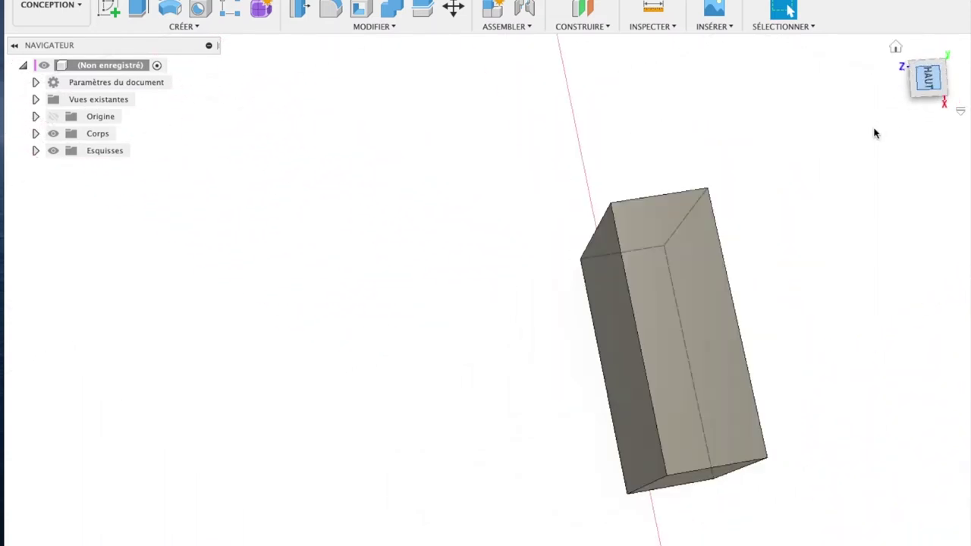
{"action": "left_click", "coordinate": [950, 47]}
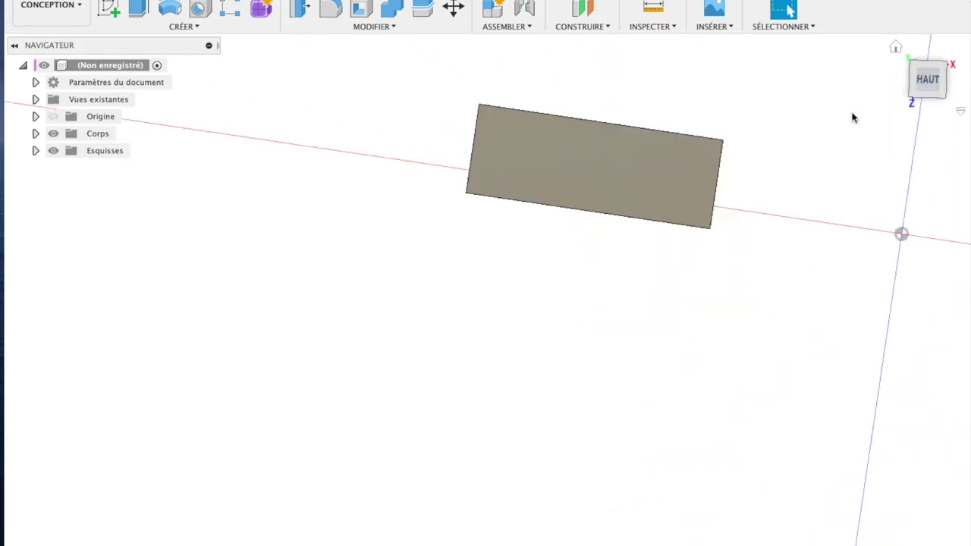
{"action": "scroll", "coordinate": [684, 265], "scroll_direction": "down", "scroll_amount": 5}
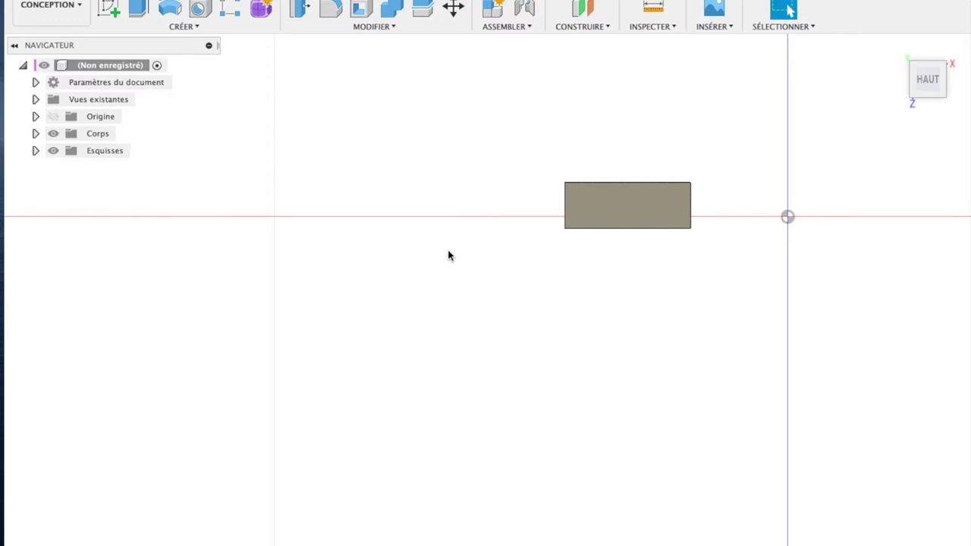
{"action": "left_click", "coordinate": [113, 12]}
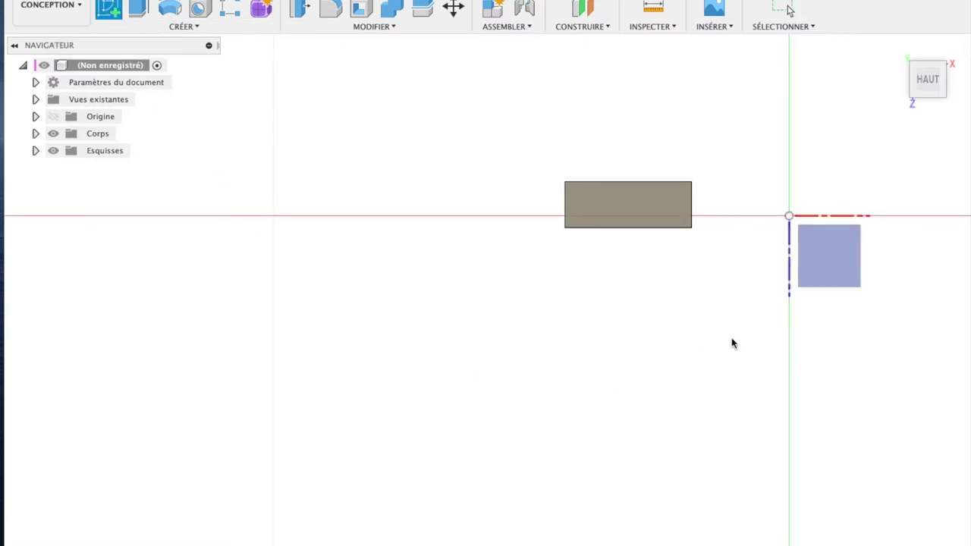
- On the XZ plane, draw a 50 mm diameter circle at the origin and start extruding it
{"action": "left_click", "coordinate": [832, 270]}
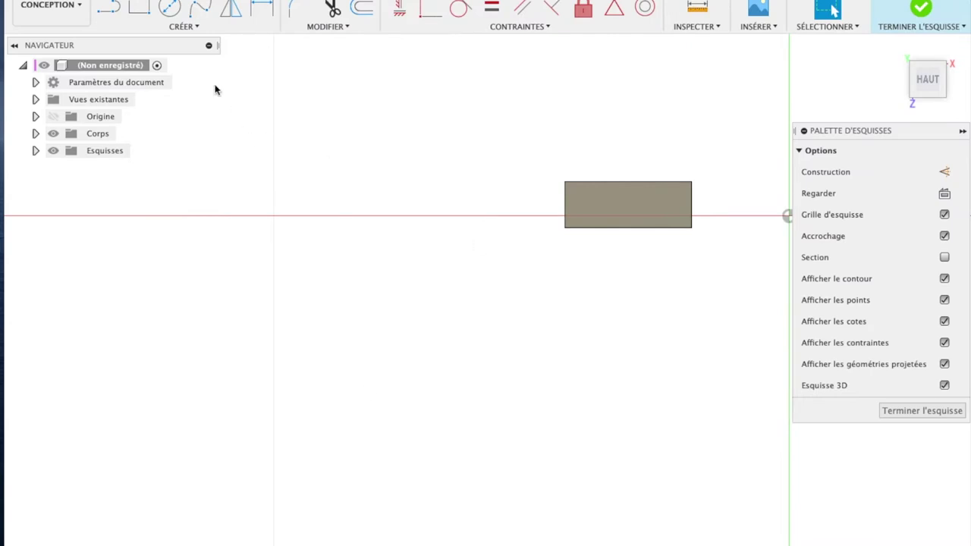
{"action": "left_click", "coordinate": [170, 9]}
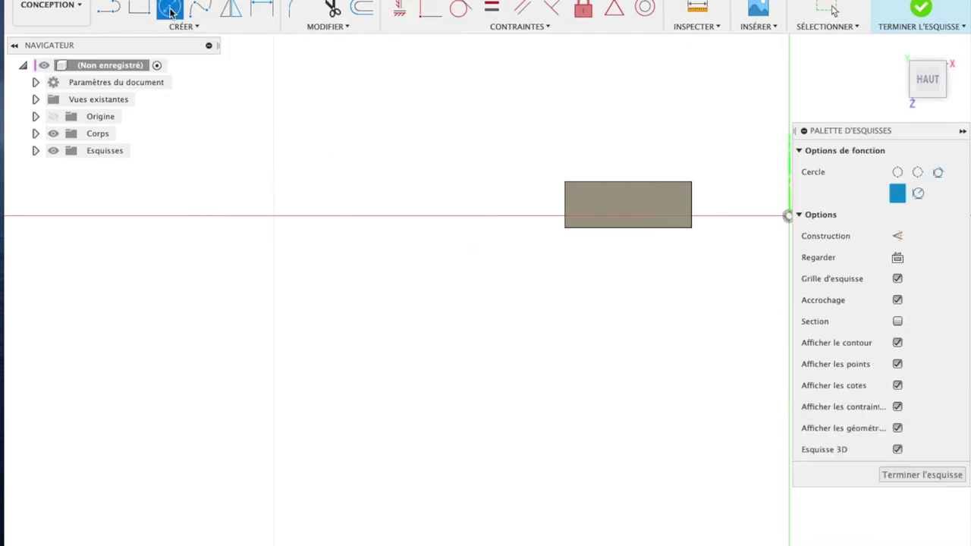
{"action": "left_click", "coordinate": [274, 216]}
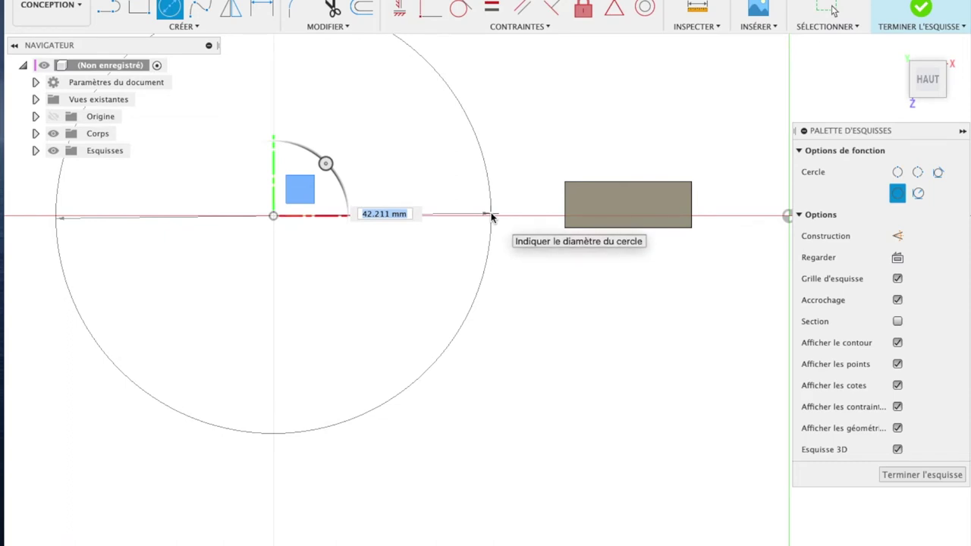
{"action": "type", "text": "50"}
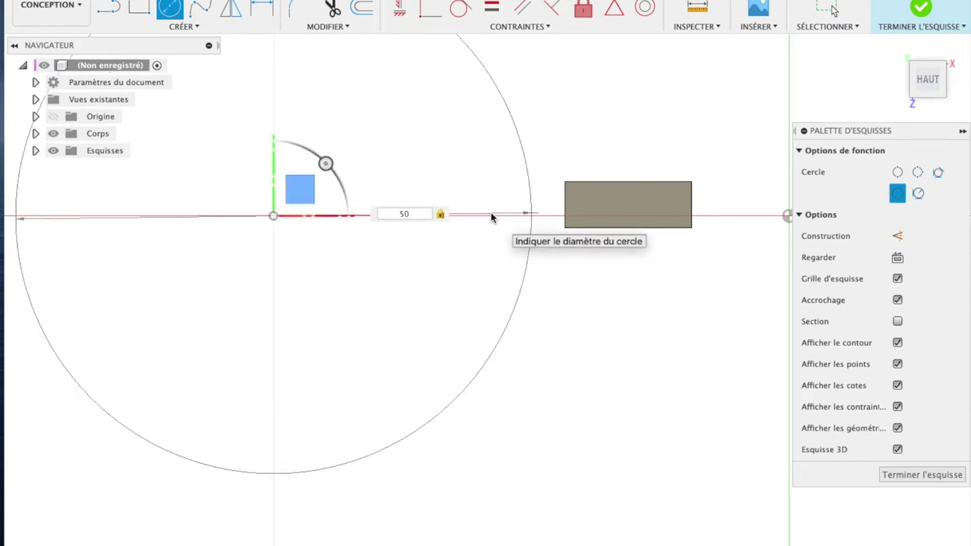
{"action": "key", "text": "Return"}
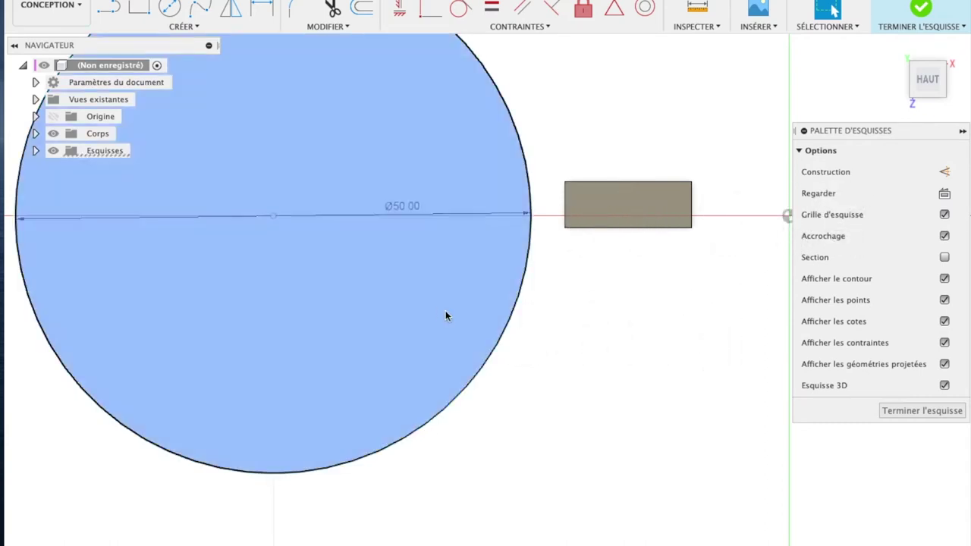
{"action": "left_click", "coordinate": [446, 312]}
{"action": "key", "text": "e"}
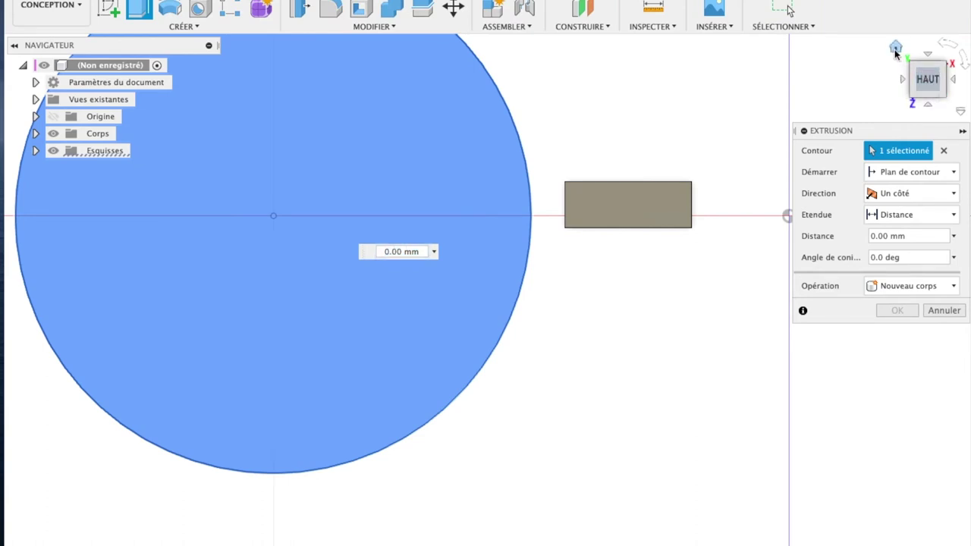
- Extrude the 50 mm circle 20 mm into a solid cylinder, then view it from the top
{"action": "left_click", "coordinate": [896, 50]}
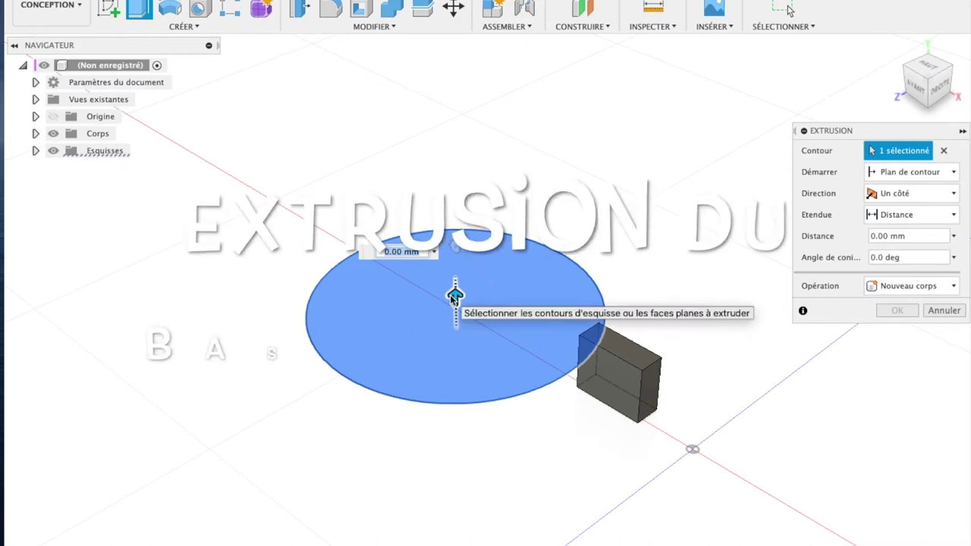
{"action": "type", "text": "40"}
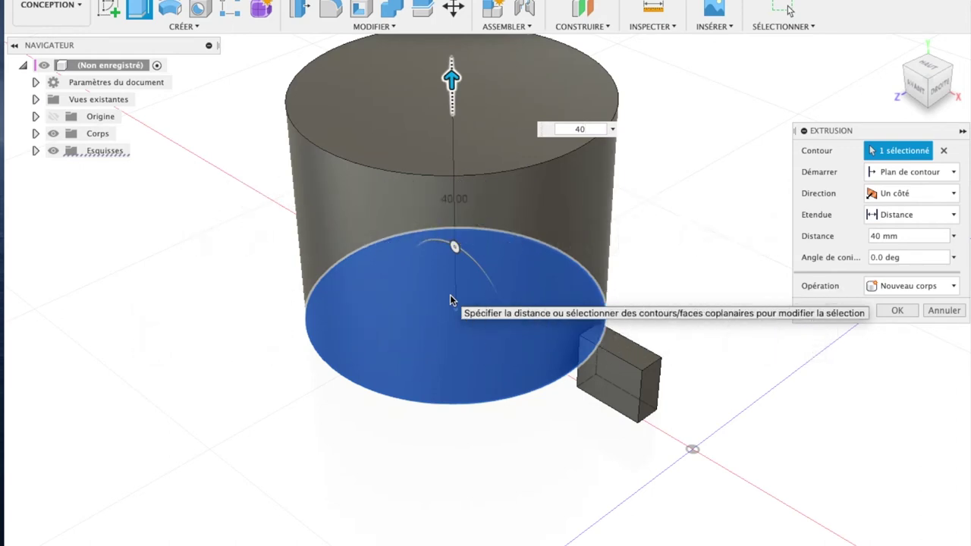
{"action": "key", "text": "BackSpace"}
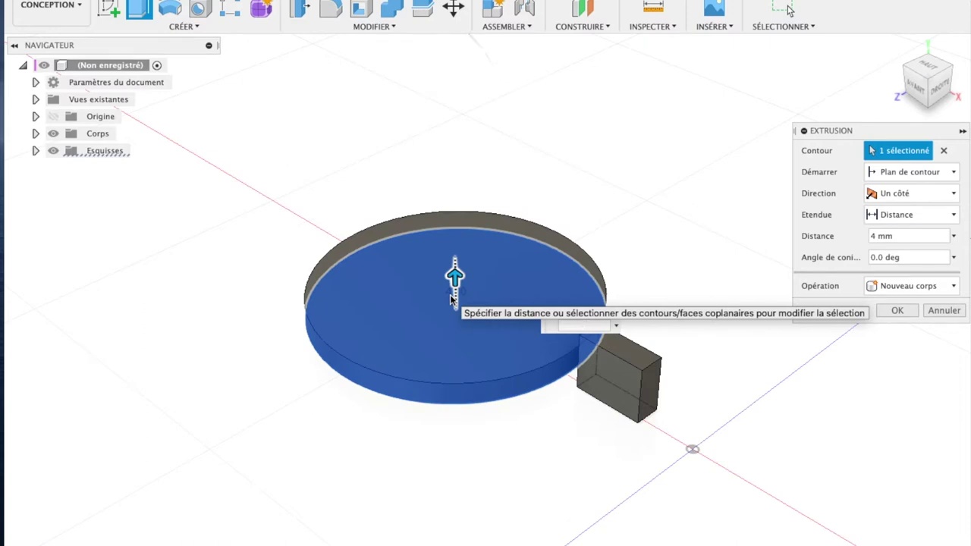
{"action": "type", "text": "29"}
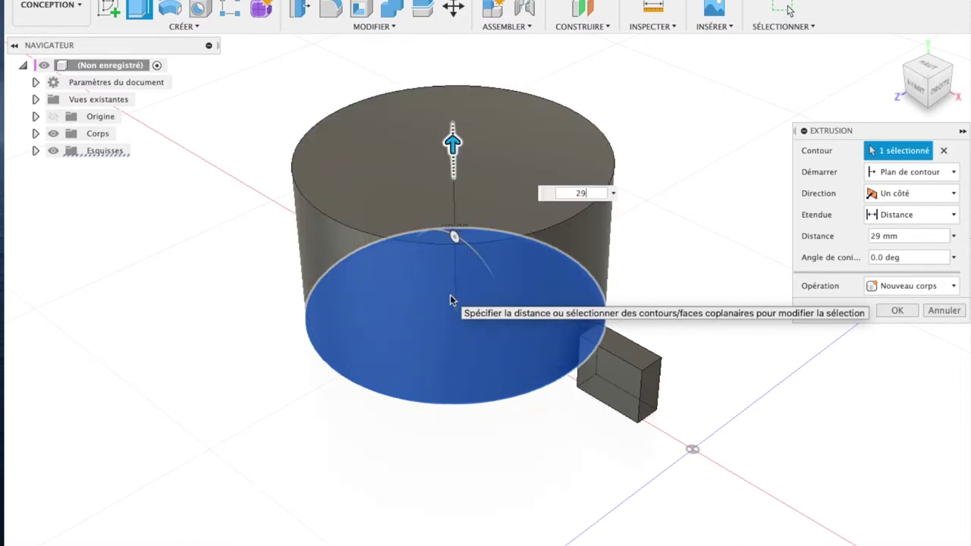
{"action": "key", "text": "BackSpace"}
{"action": "type", "text": "0"}
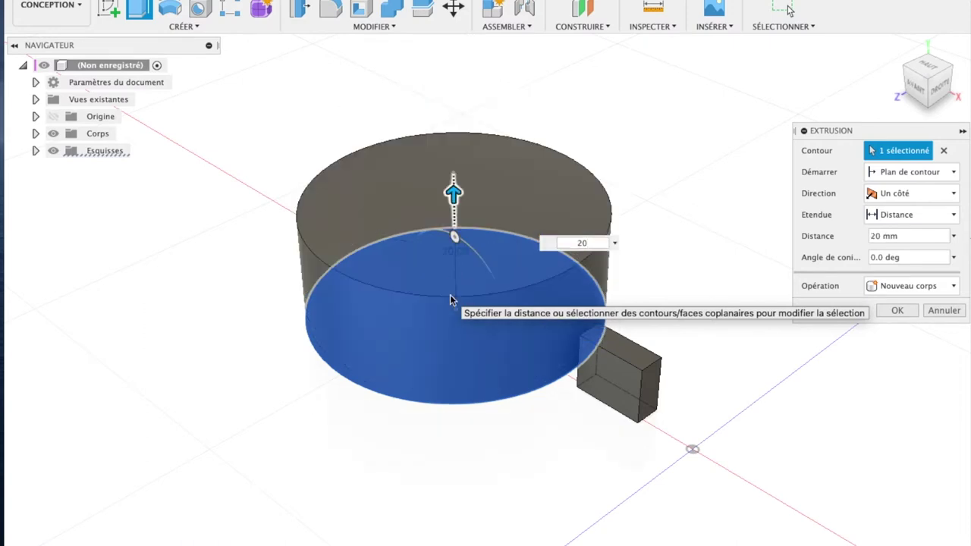
{"action": "key", "text": "Return"}
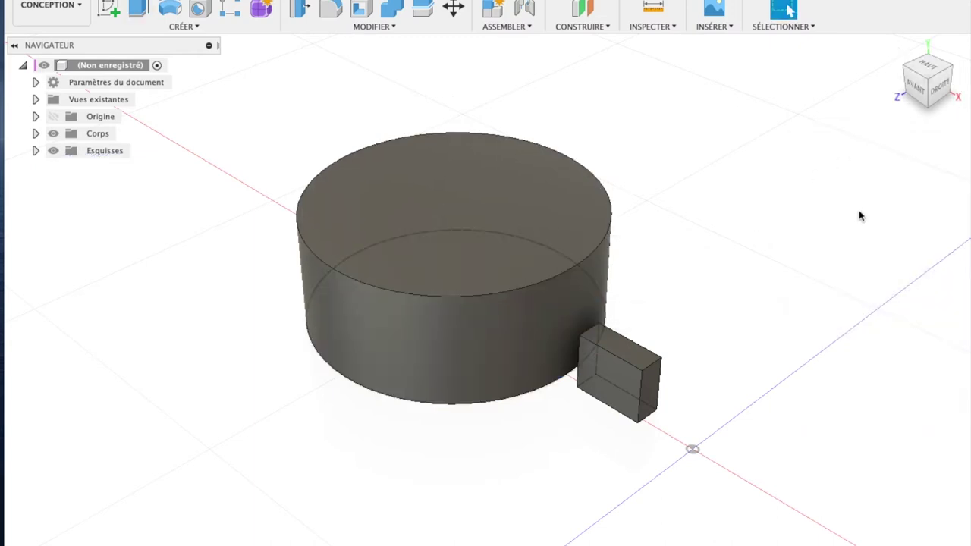
{"action": "left_click", "coordinate": [927, 67]}
{"action": "left_click", "coordinate": [493, 272]}
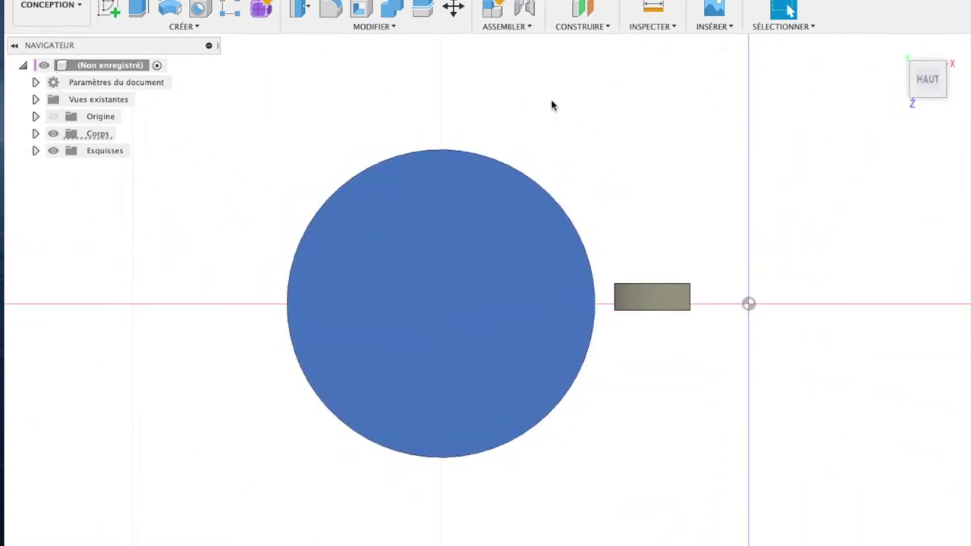
- Shell the cylinder from its top face with 3 mm inward walls (Coque)
{"action": "left_click", "coordinate": [371, 31]}
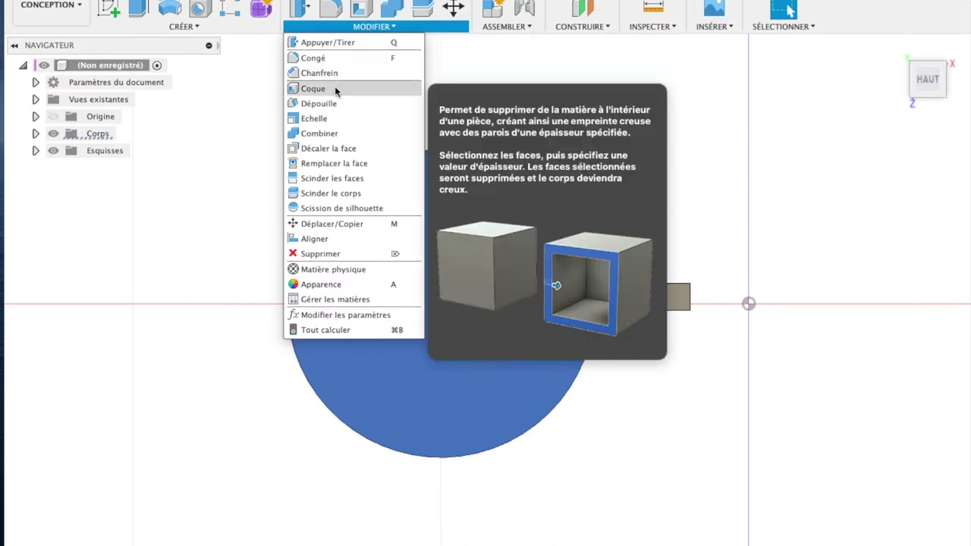
{"action": "left_click", "coordinate": [335, 88]}
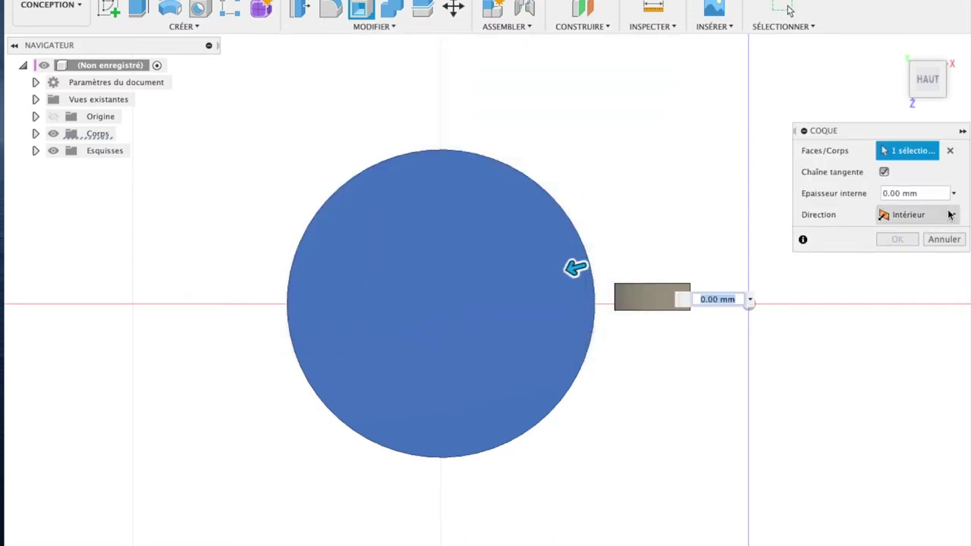
{"action": "left_click", "coordinate": [954, 195]}
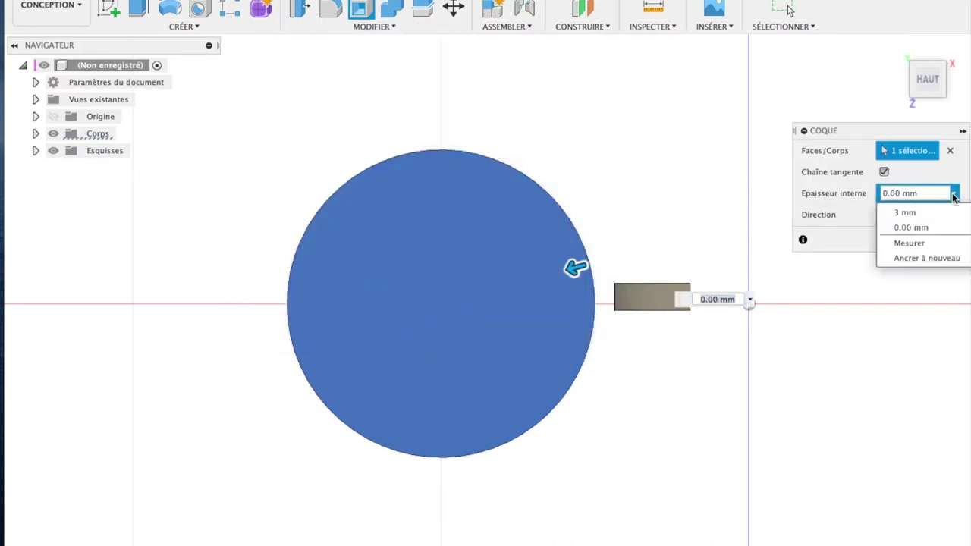
{"action": "left_click", "coordinate": [935, 212]}
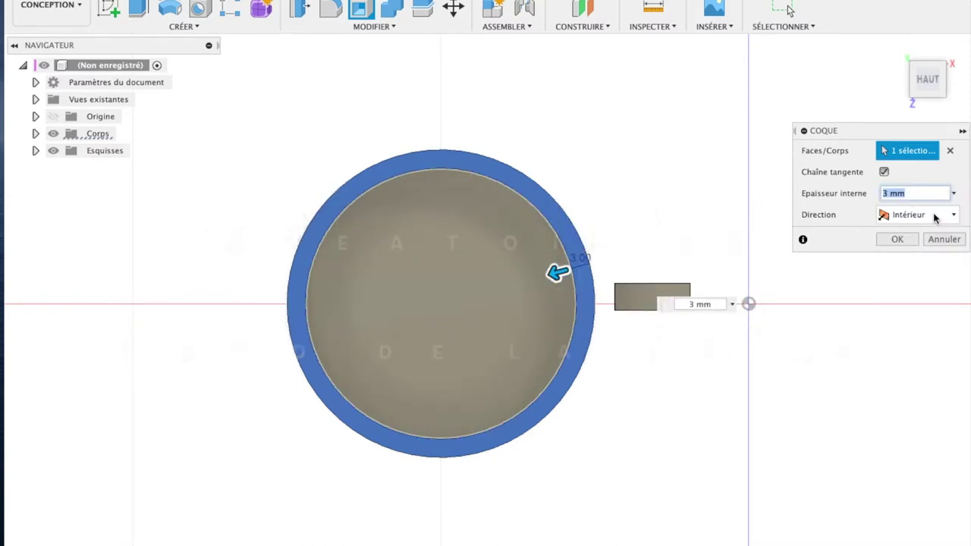
{"action": "mouse_move", "coordinate": [488, 304]}
{"action": "middle_mouse_down", "text": "shift"}
{"action": "mouse_move", "coordinate": [497, 323]}
{"action": "mouse_move", "coordinate": [497, 255]}
{"action": "middle_mouse_up", "text": "shift"}
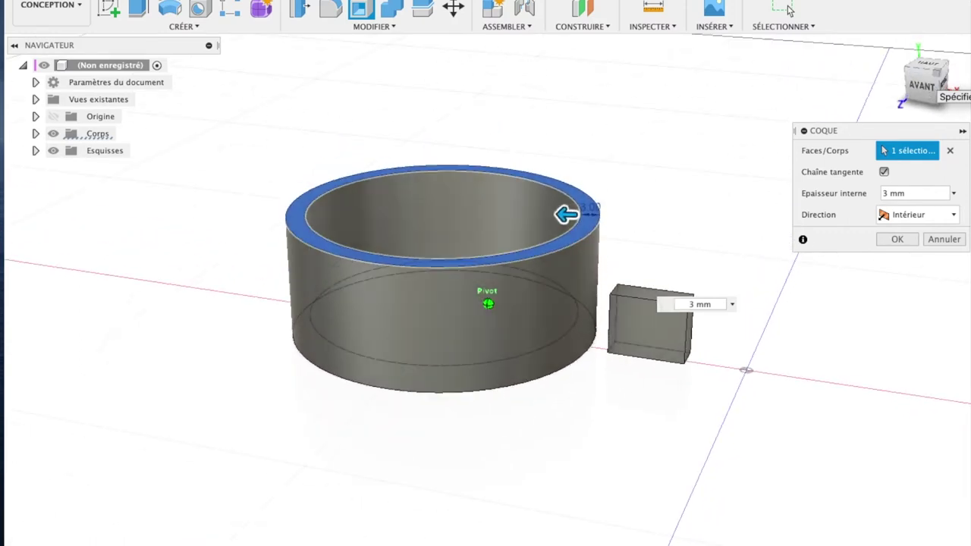
{"action": "left_click", "coordinate": [896, 240]}
{"action": "mouse_move", "coordinate": [927, 79]}
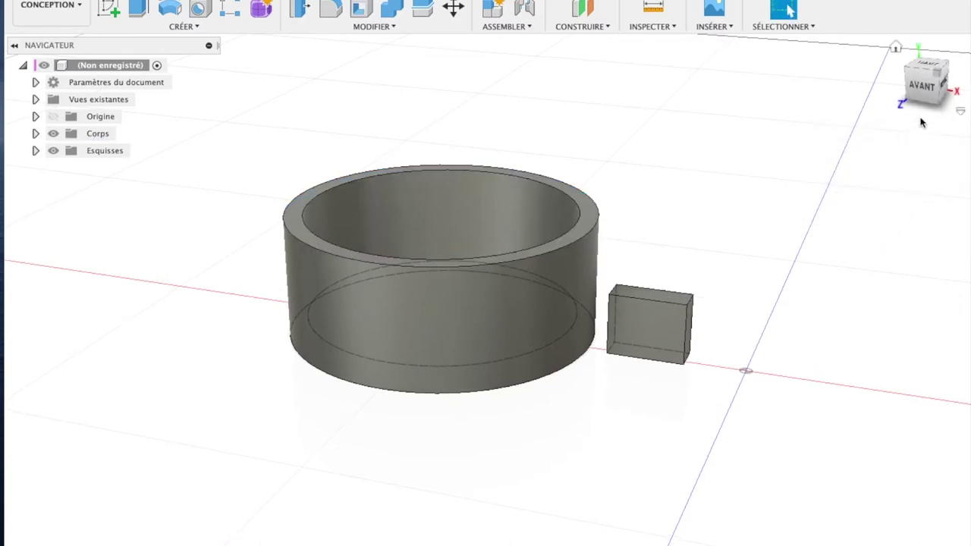
{"action": "middle_click_drag", "start_coordinate": [488, 299], "coordinate": [523, 265], "text": "shift"}
- Extrude the cup's inner floor 10 mm upward, joined to the body
{"action": "left_click", "coordinate": [522, 265]}
{"action": "key", "text": "e"}
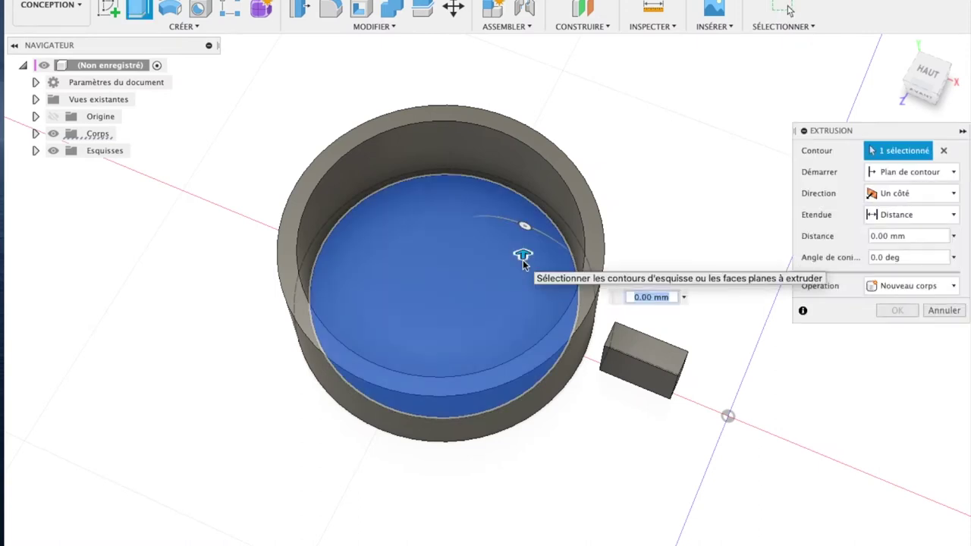
{"action": "left_click_drag", "start_coordinate": [523, 258], "coordinate": [526, 226]}
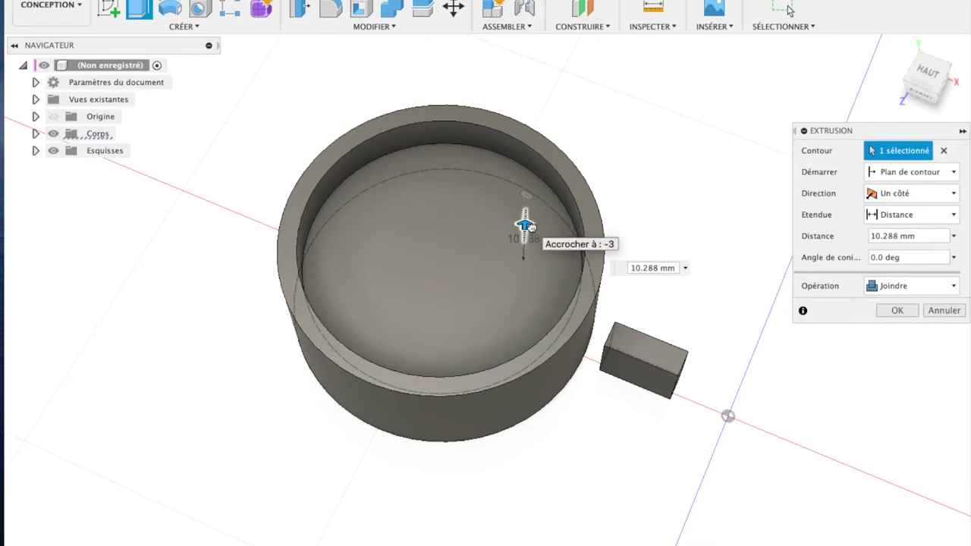
{"action": "left_click", "coordinate": [678, 268]}
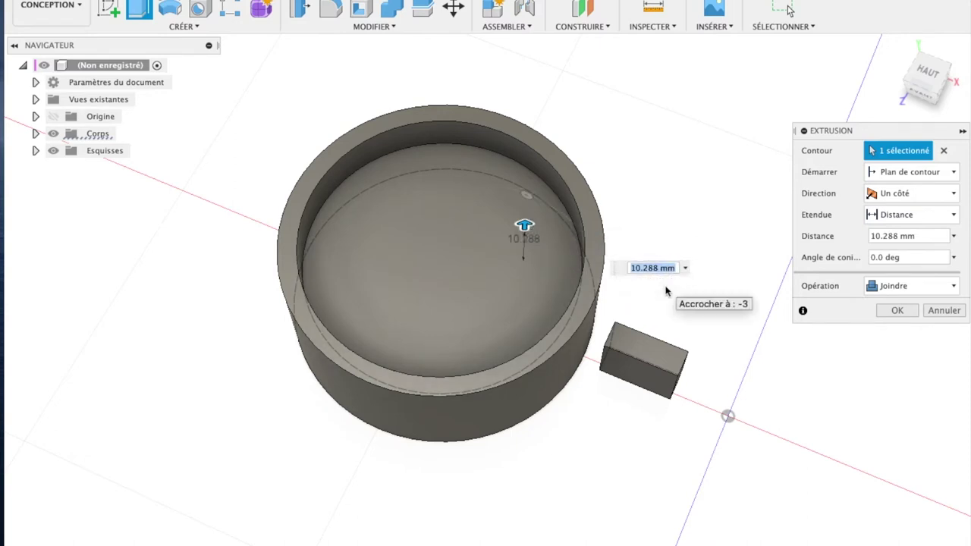
{"action": "type", "text": "10"}
{"action": "key", "text": "Return"}
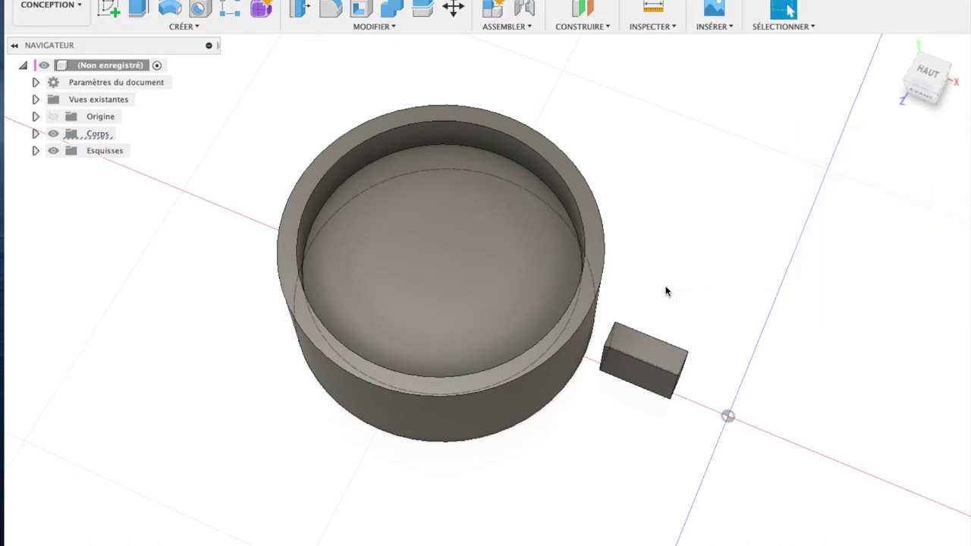
{"action": "mouse_move", "coordinate": [927, 76]}
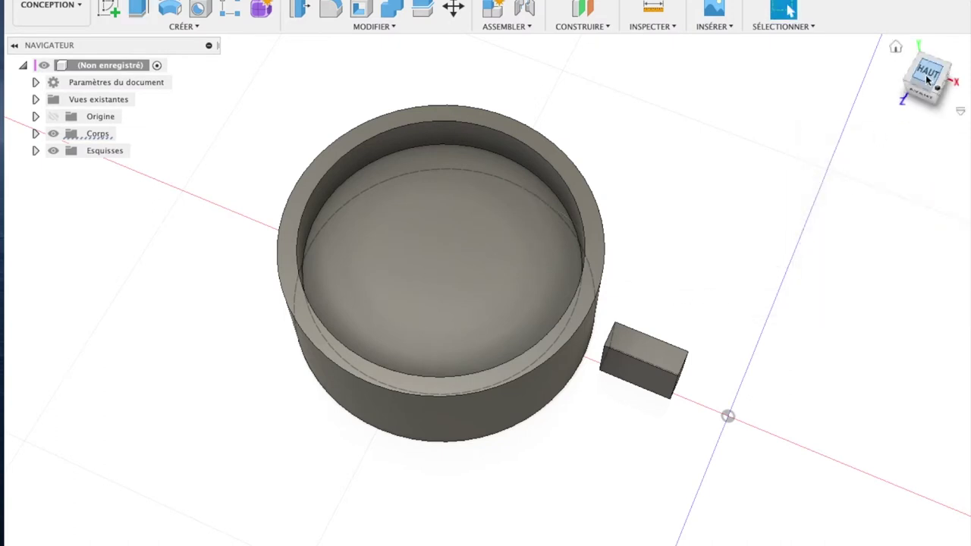
- From the top view, select the small rectangular block for moving
{"action": "left_click", "coordinate": [932, 86]}
{"action": "left_click", "coordinate": [661, 298]}
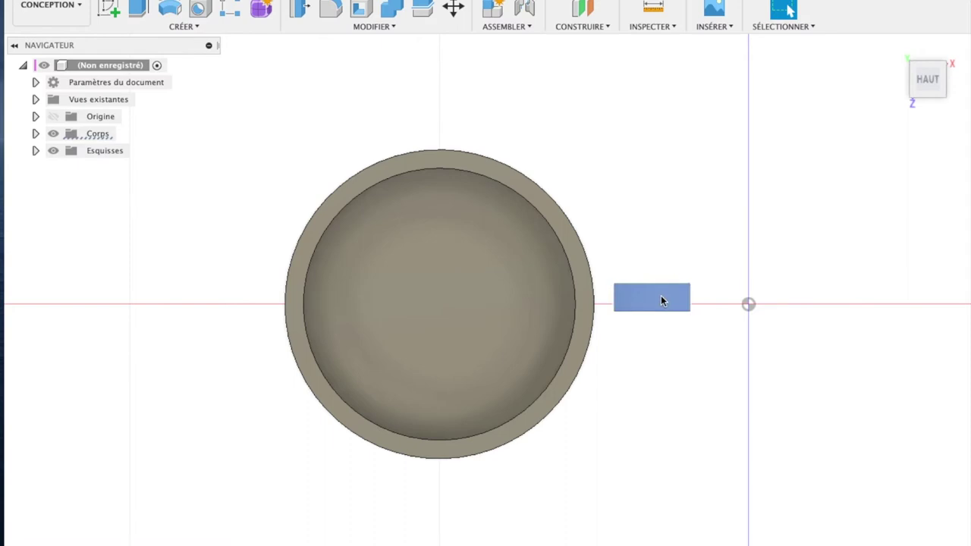
{"action": "key", "text": "m"}
- Move the small block body 45.938 mm along X into the cup
{"action": "left_click", "coordinate": [917, 151]}
{"action": "left_click", "coordinate": [917, 180]}
{"action": "left_click", "coordinate": [658, 287]}
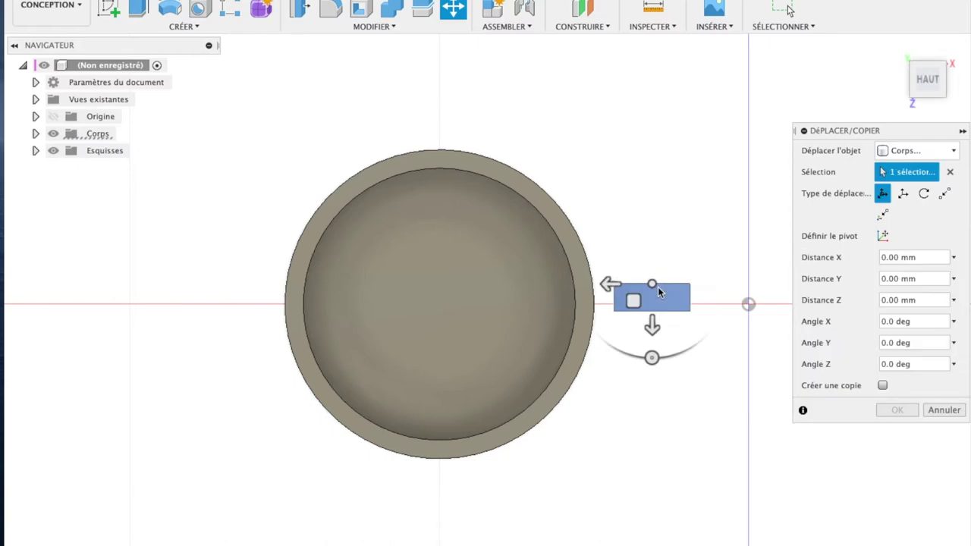
{"action": "mouse_move", "coordinate": [614, 283]}
{"action": "left_mouse_down"}
{"action": "mouse_move", "coordinate": [494, 294]}
{"action": "mouse_move", "coordinate": [326, 284]}
{"action": "left_mouse_up"}
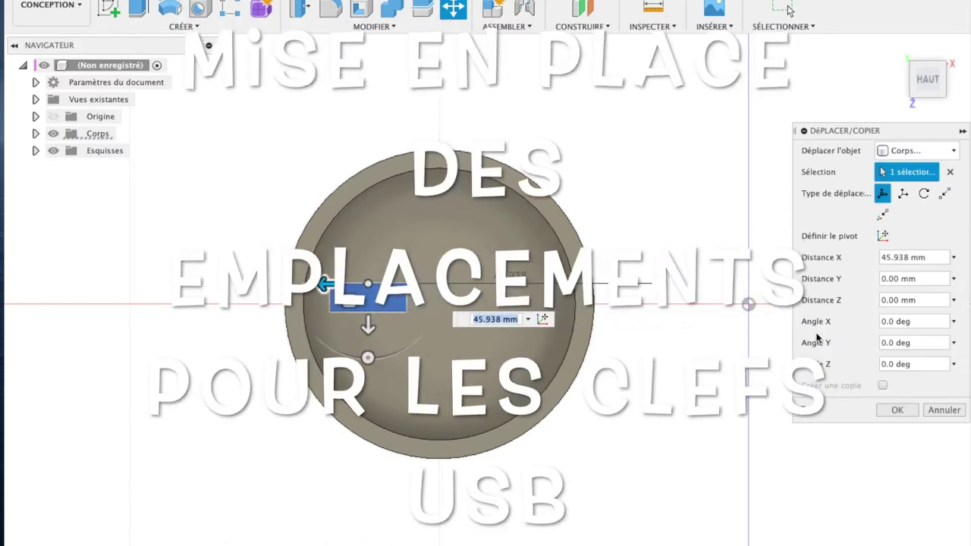
{"action": "left_click", "coordinate": [893, 408]}
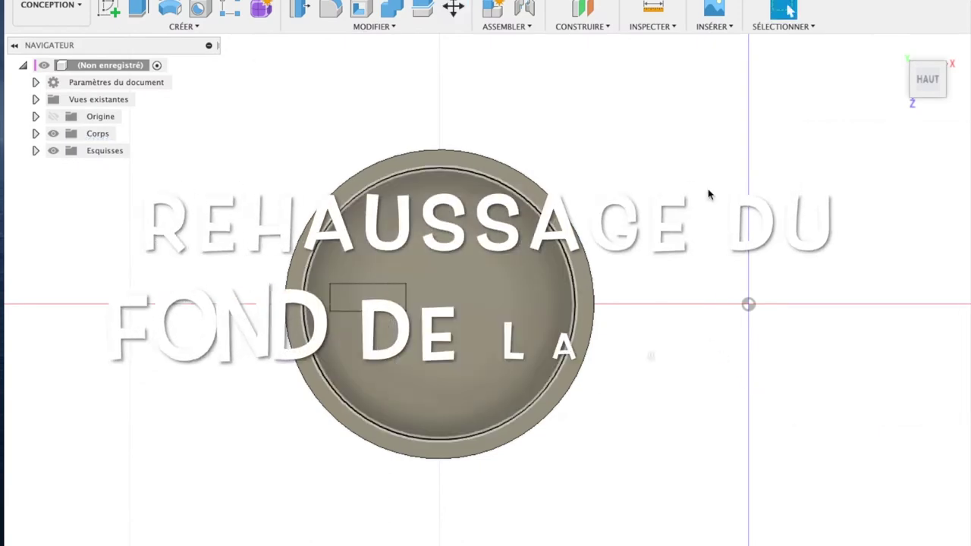
- Lift block Corps1 4.844 mm upward onto the raised floor
{"action": "left_click", "coordinate": [896, 47]}
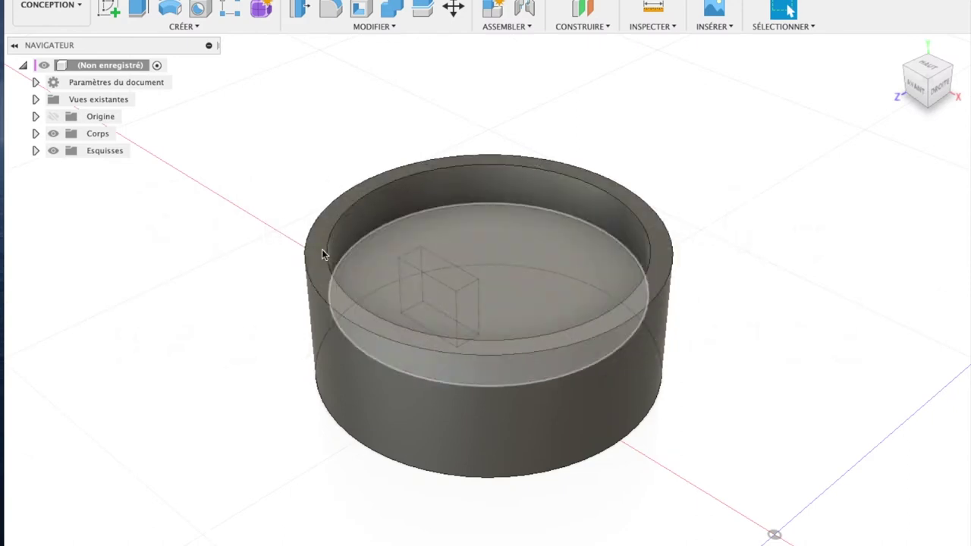
{"action": "left_click", "coordinate": [36, 134]}
{"action": "left_click", "coordinate": [102, 169]}
{"action": "left_click", "coordinate": [97, 150]}
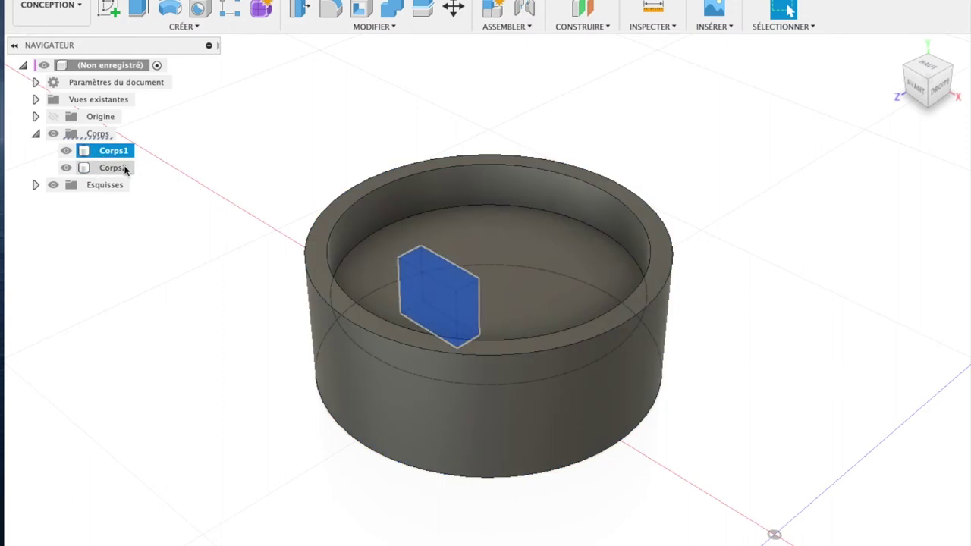
{"action": "key", "text": "m"}
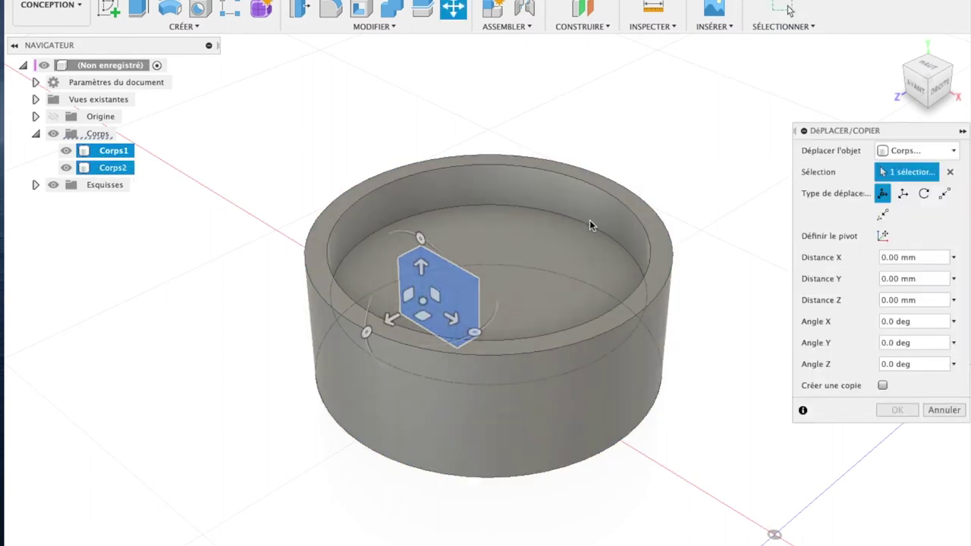
{"action": "left_click_drag", "start_coordinate": [420, 265], "coordinate": [415, 235]}
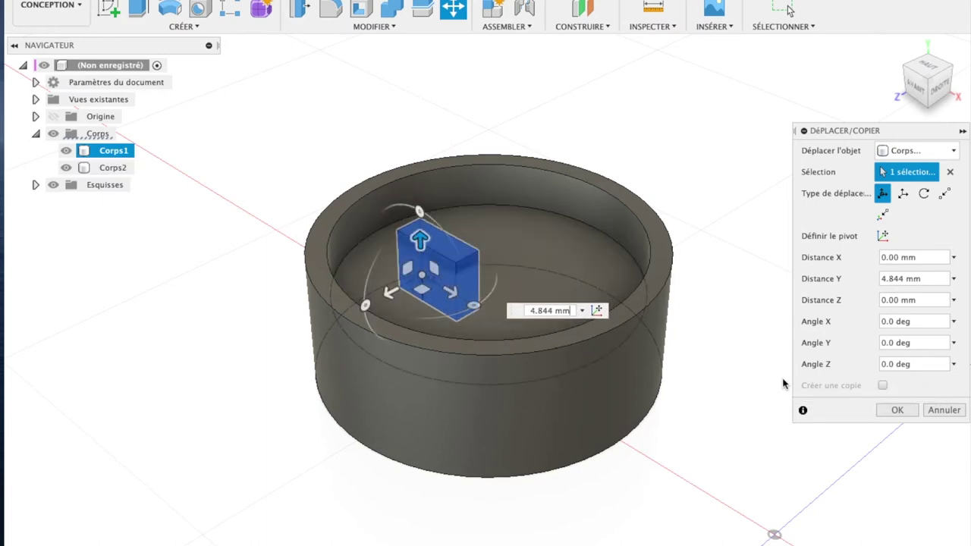
{"action": "left_click", "coordinate": [898, 410]}
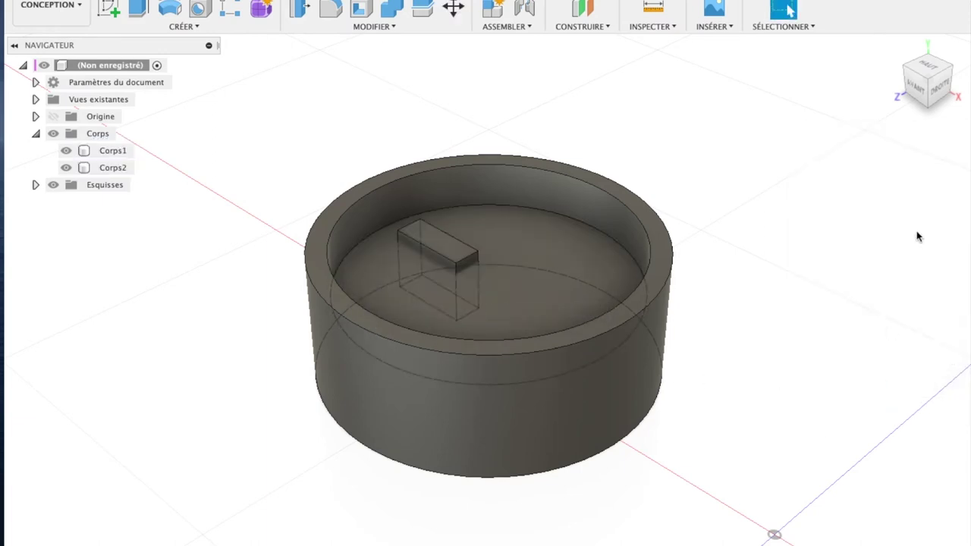
{"action": "left_click", "coordinate": [927, 65]}
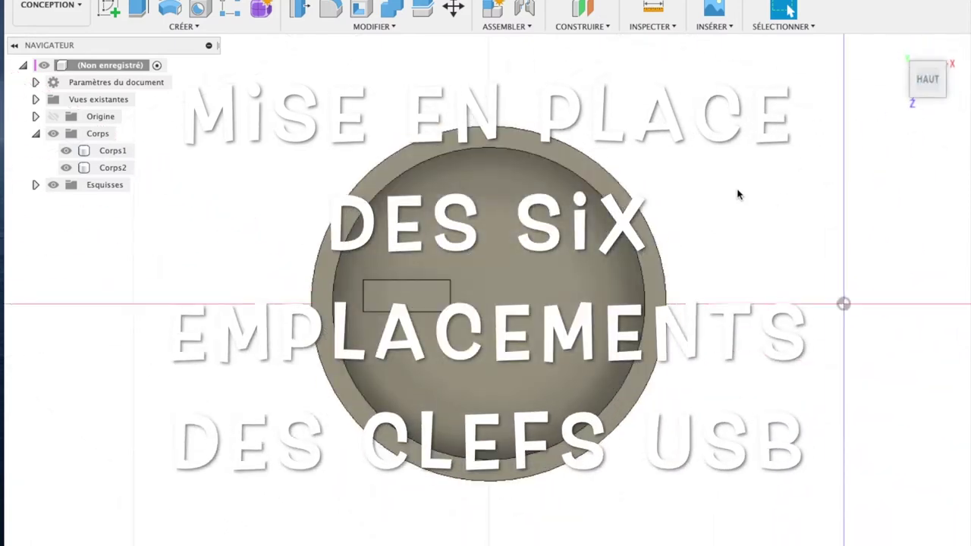
{"action": "left_click", "coordinate": [118, 152]}
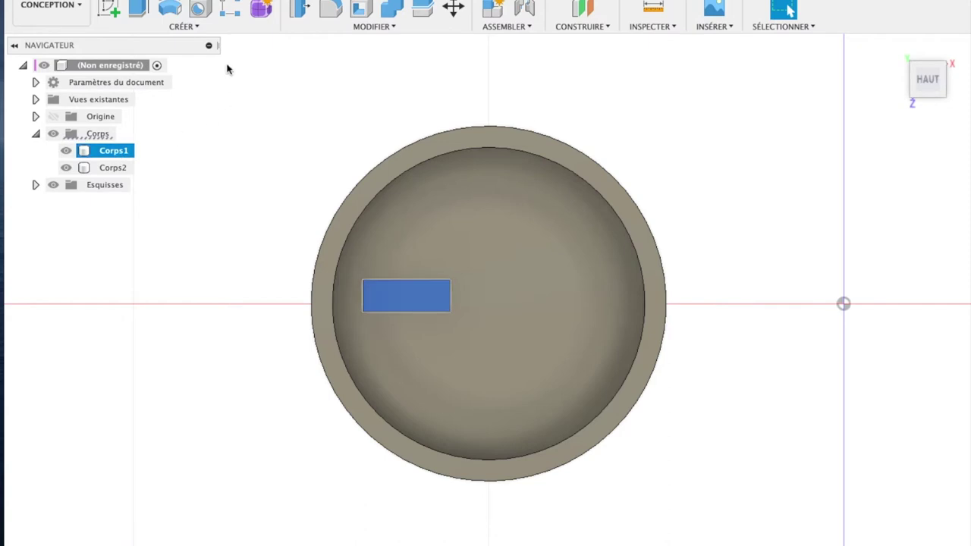
{"action": "left_click", "coordinate": [207, 27]}
{"action": "mouse_move", "coordinate": [197, 314]}
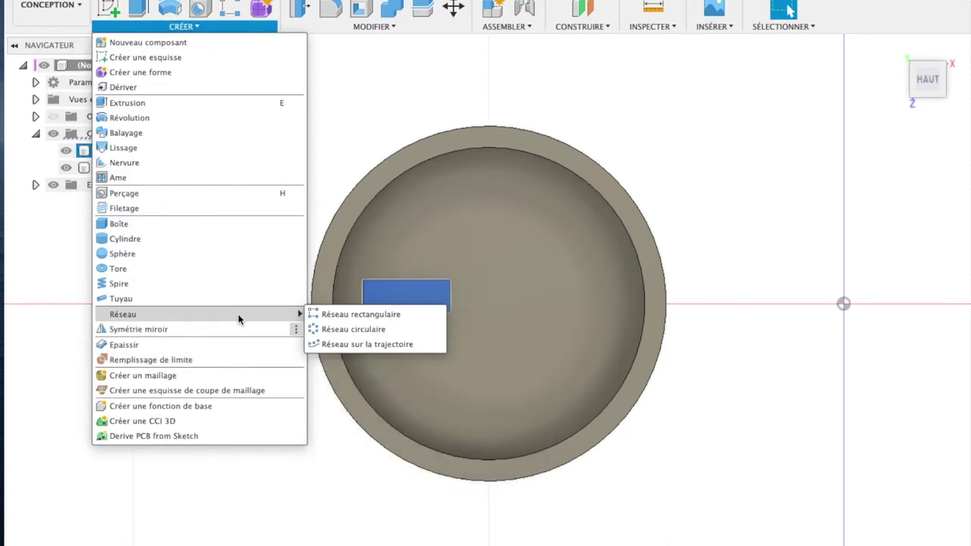
{"action": "left_click", "coordinate": [339, 327]}
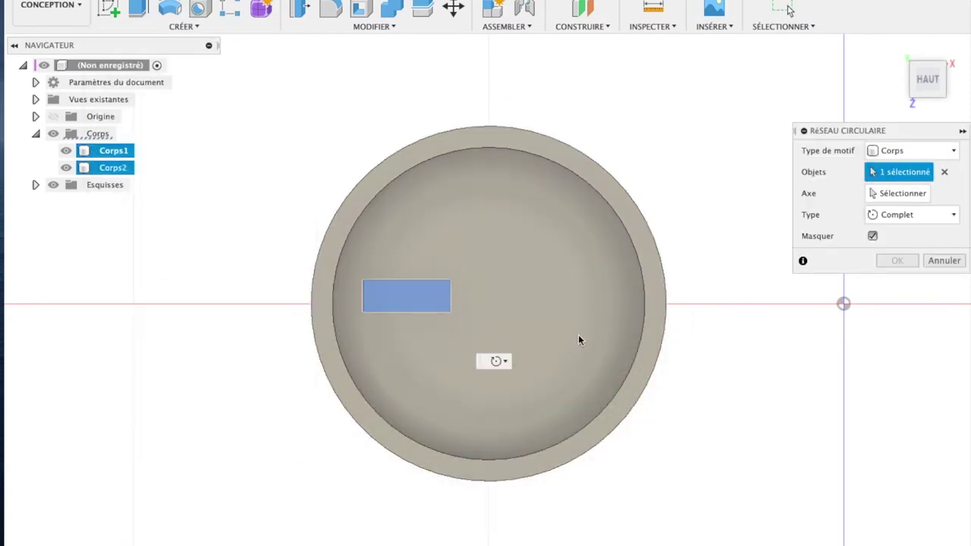
{"action": "left_click", "coordinate": [875, 196]}
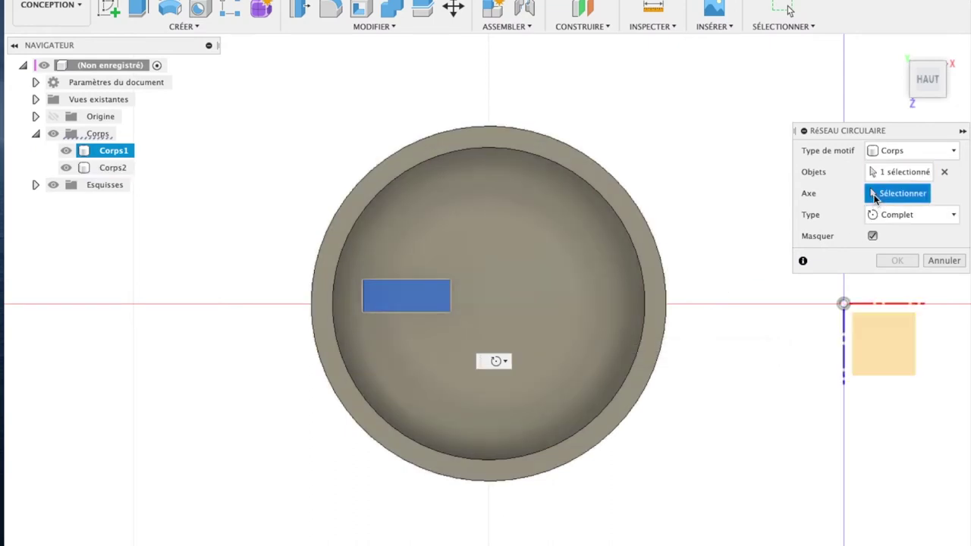
{"action": "left_click", "coordinate": [469, 150]}
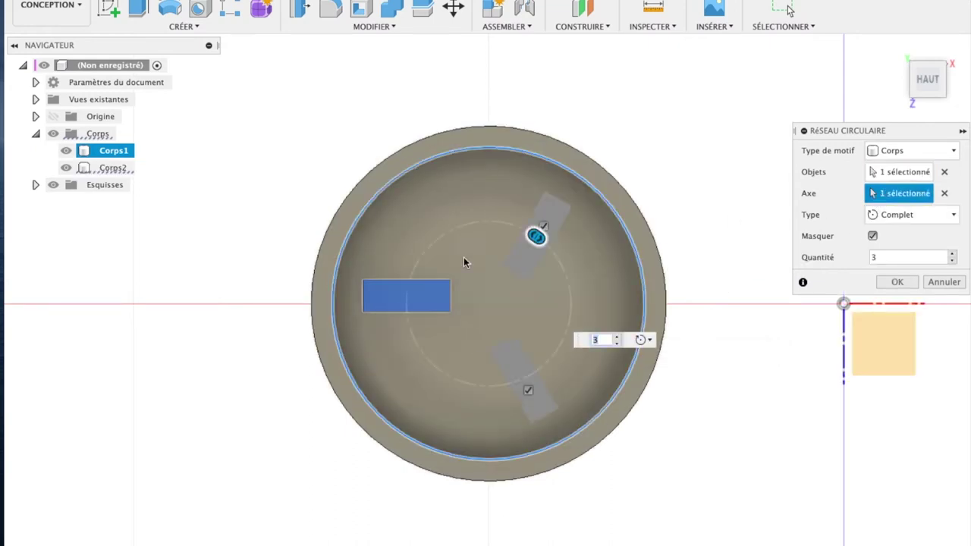
{"action": "left_click", "coordinate": [617, 337]}
{"action": "left_click", "coordinate": [617, 337]}
{"action": "left_click", "coordinate": [617, 337]}
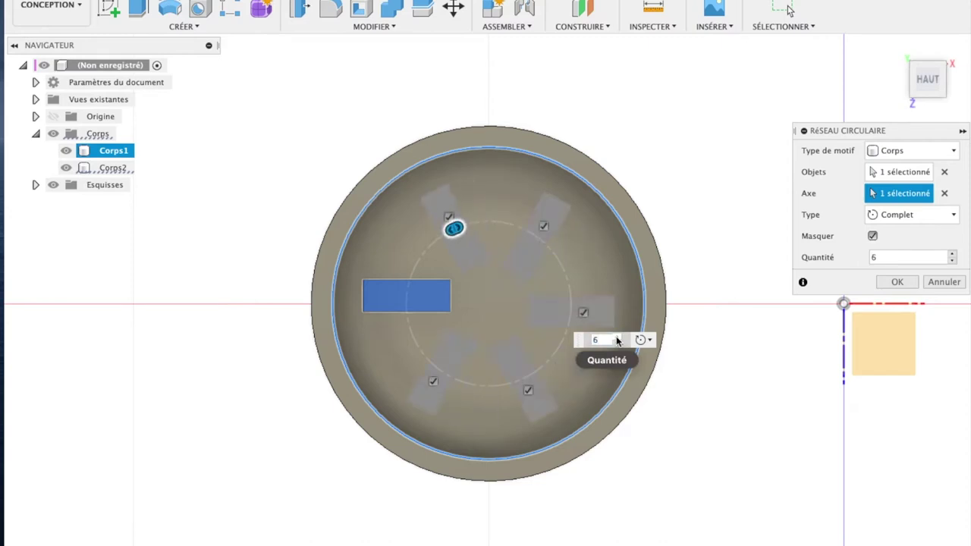
{"action": "left_click", "coordinate": [617, 337]}
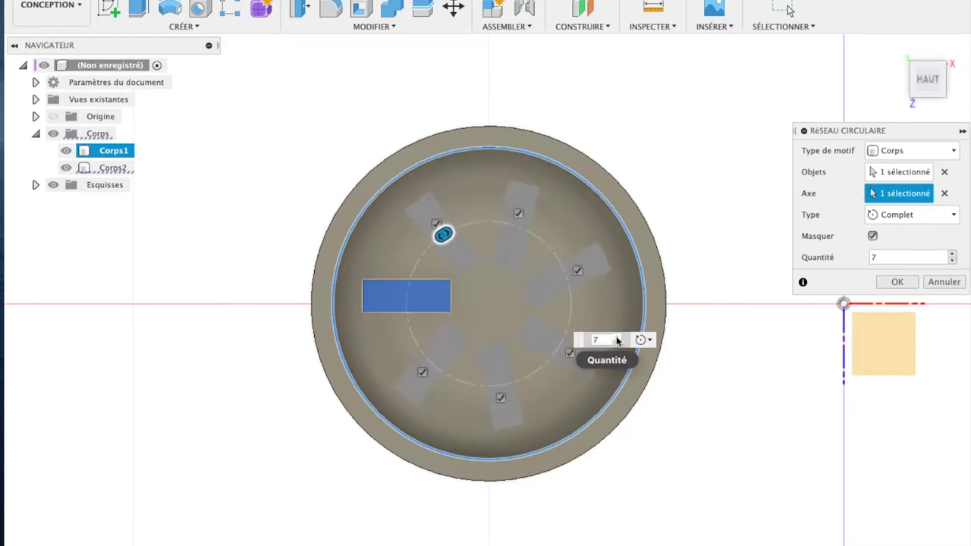
{"action": "left_click", "coordinate": [616, 337]}
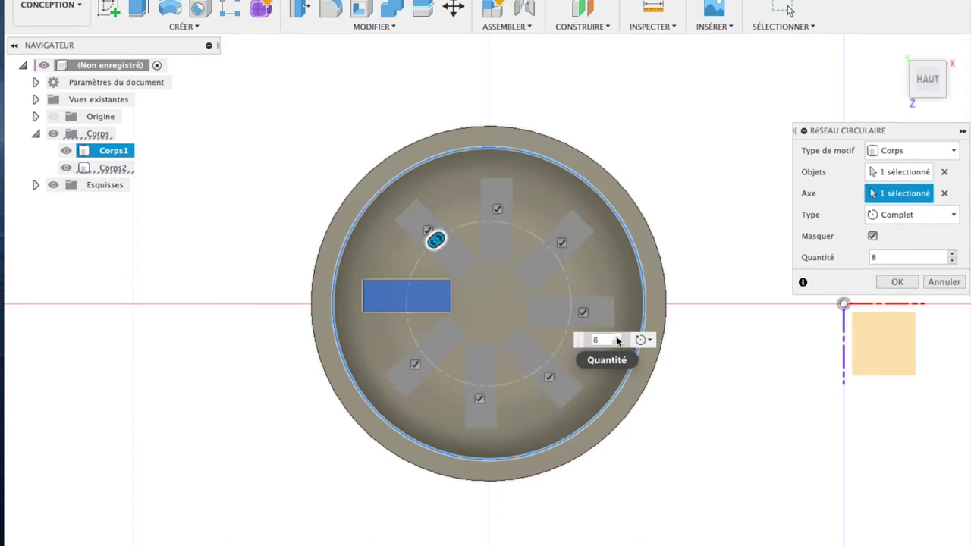
{"action": "left_click", "coordinate": [897, 283]}
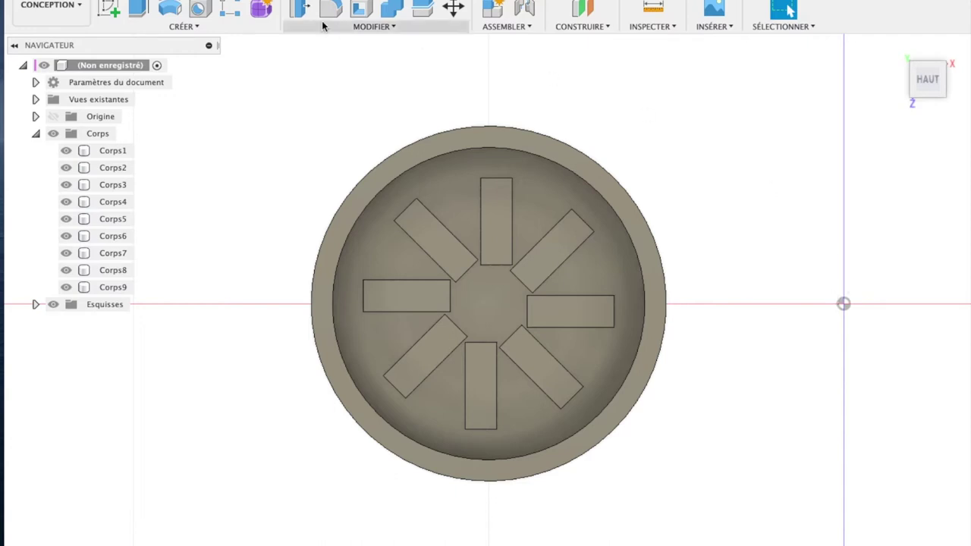
{"action": "key", "text": "ctrl+z"}
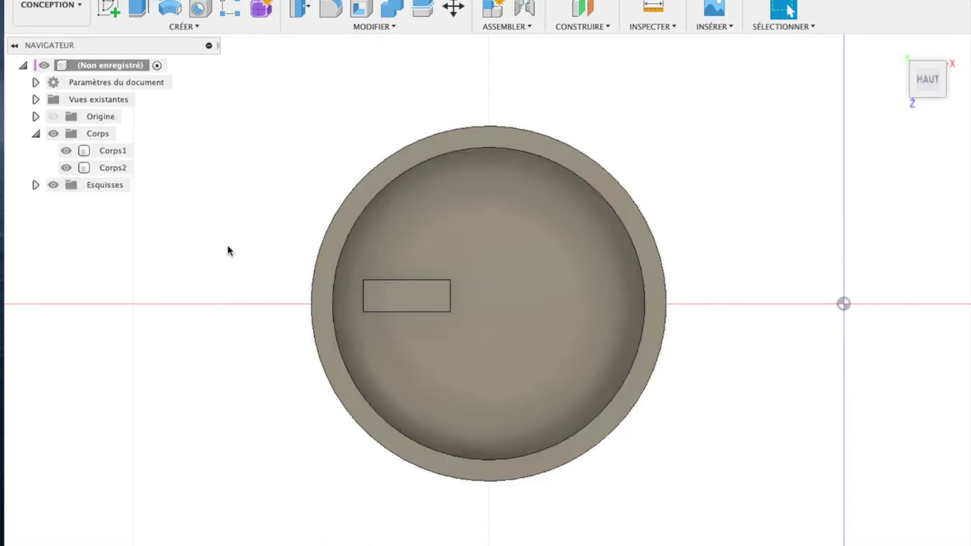
- Start a circular pattern of the rectangular slot body, with pattern type Corps
{"action": "left_click", "coordinate": [440, 299]}
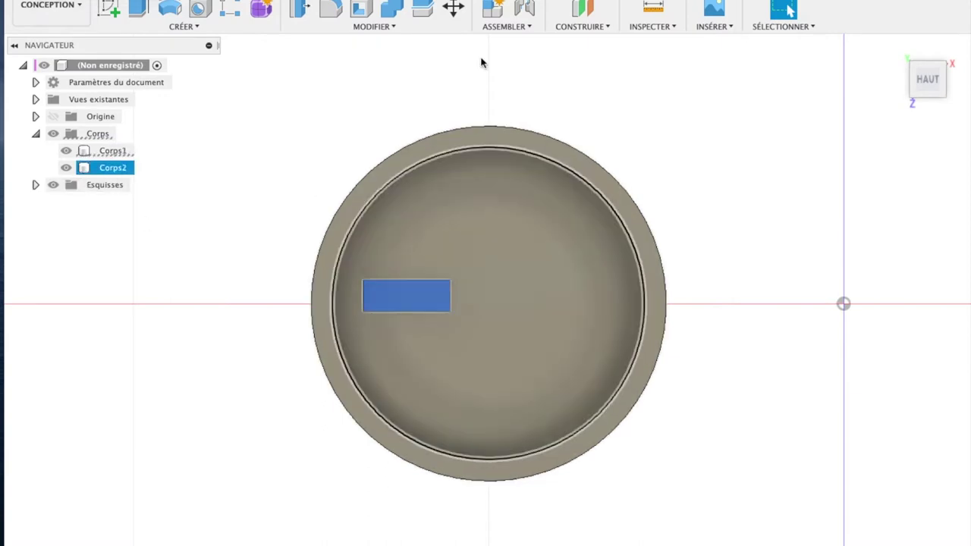
{"action": "left_click", "coordinate": [185, 27]}
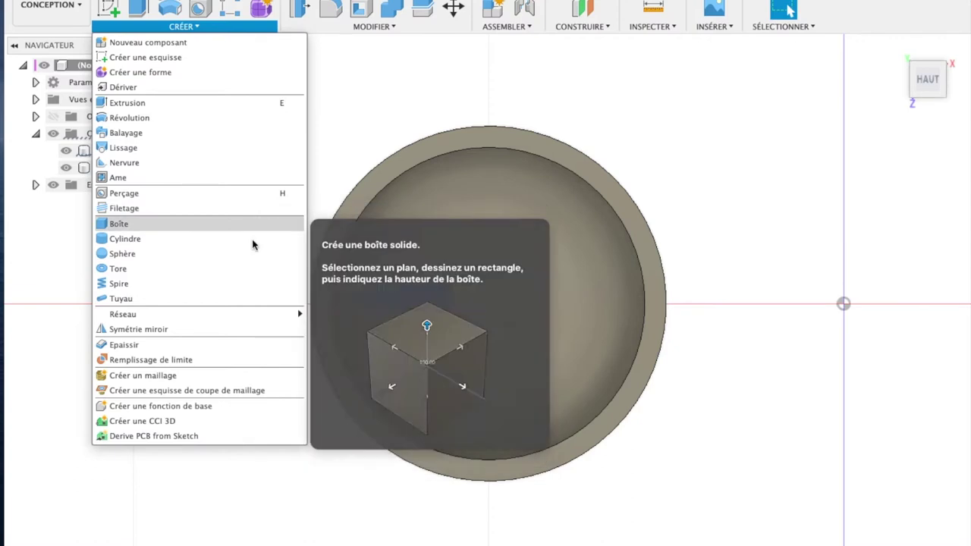
{"action": "mouse_move", "coordinate": [123, 314]}
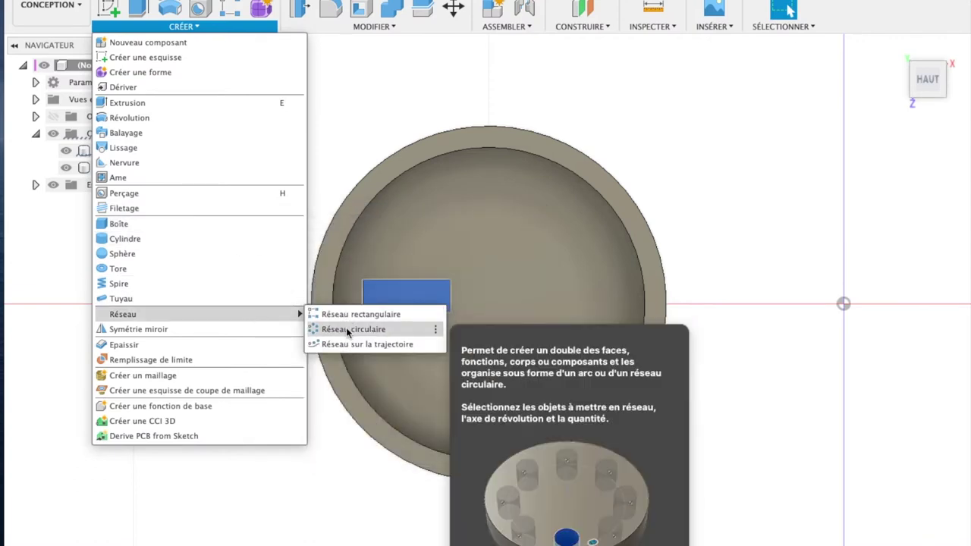
{"action": "left_click", "coordinate": [347, 330]}
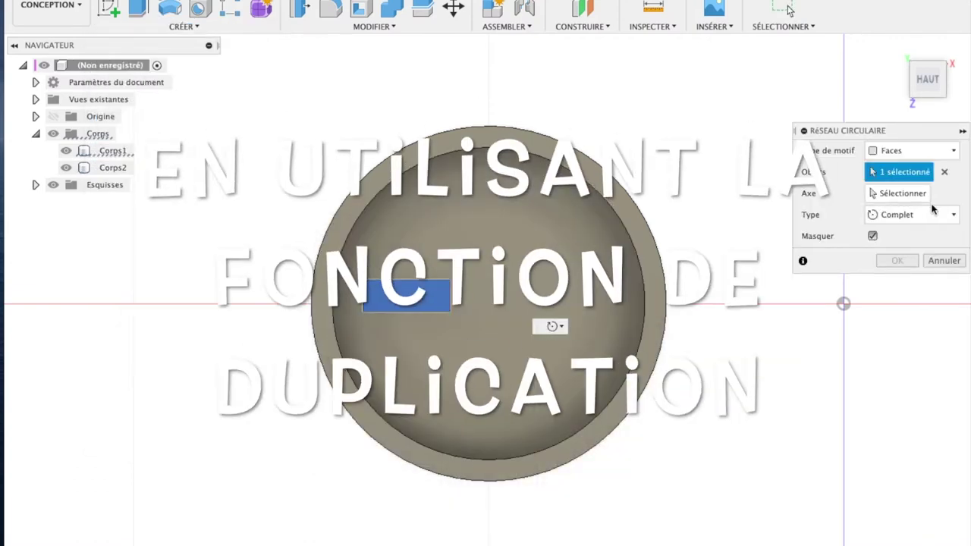
{"action": "left_click", "coordinate": [886, 152]}
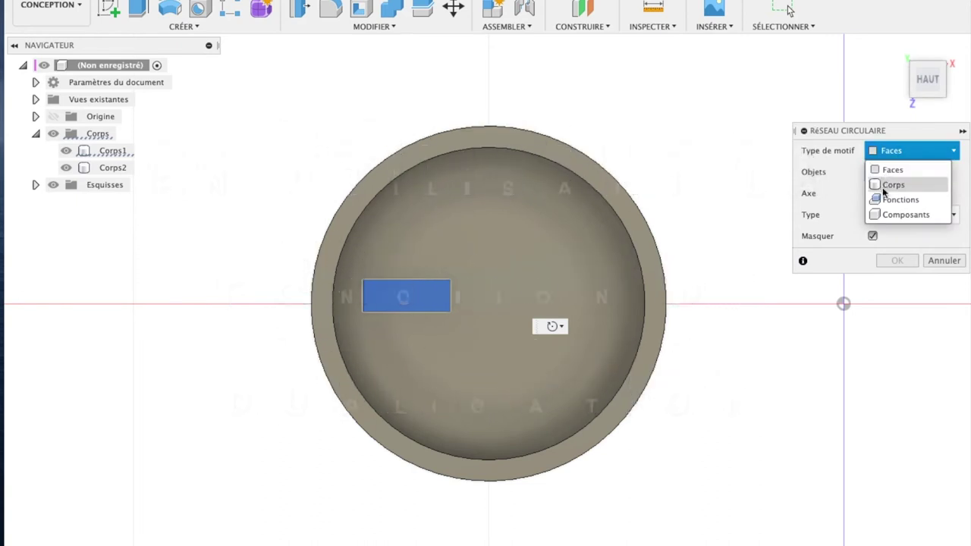
{"action": "left_click", "coordinate": [893, 185]}
{"action": "left_click", "coordinate": [415, 298]}
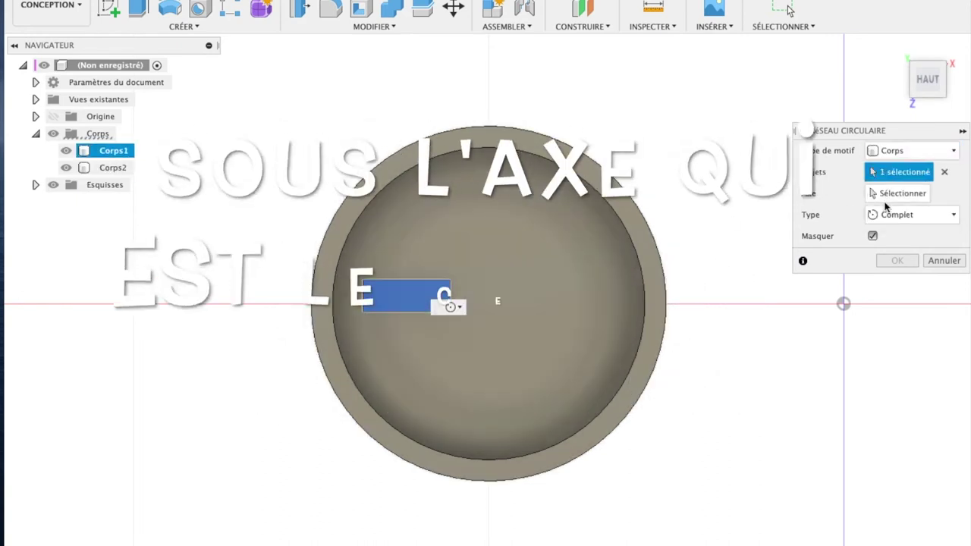
- Use the cylinder's outer edge as the axis and set quantity 6 for the pattern
{"action": "left_click", "coordinate": [884, 193]}
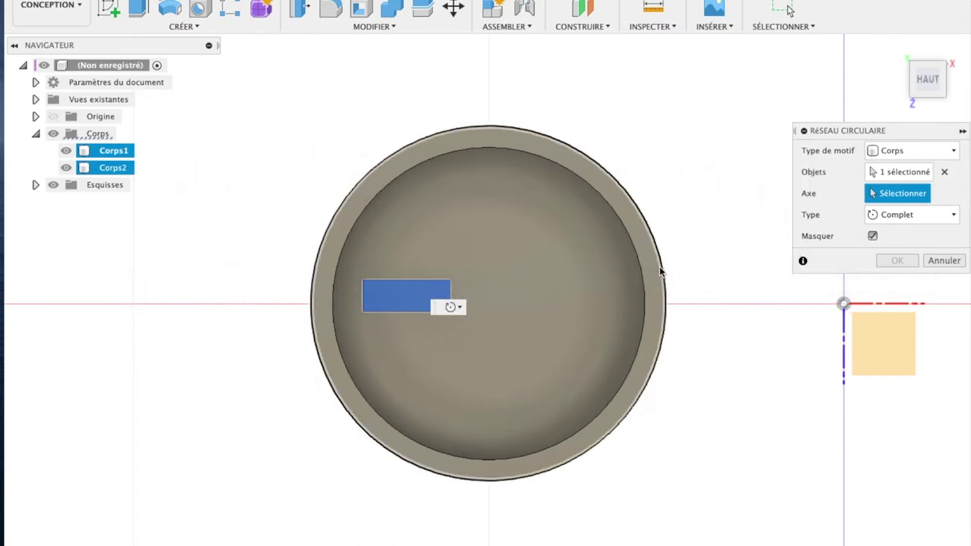
{"action": "left_click", "coordinate": [665, 272]}
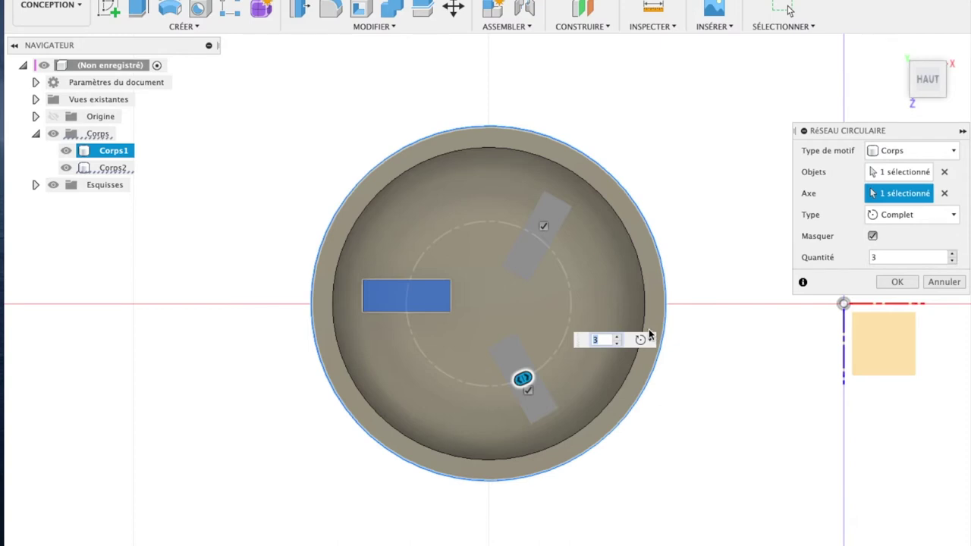
{"action": "left_click", "coordinate": [617, 336]}
{"action": "left_click", "coordinate": [617, 337]}
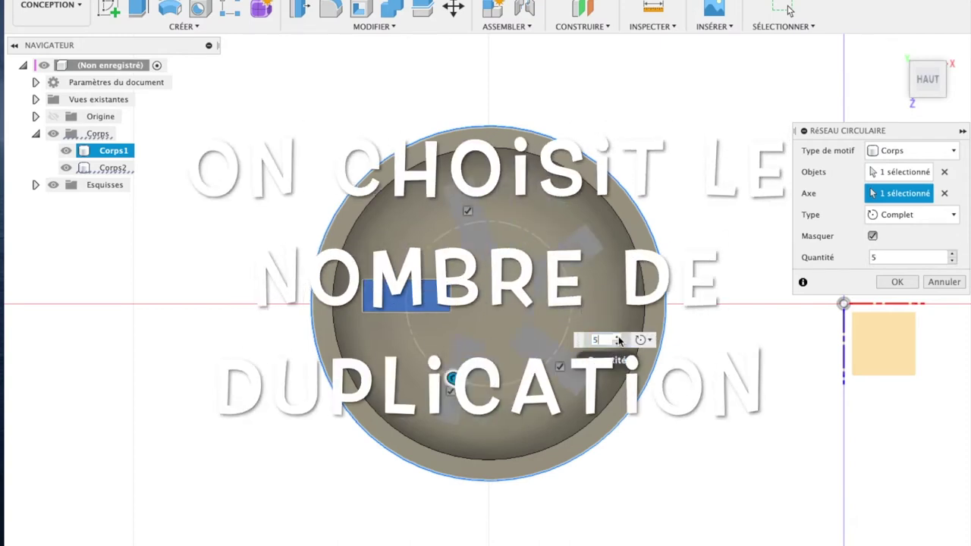
{"action": "left_click", "coordinate": [617, 337]}
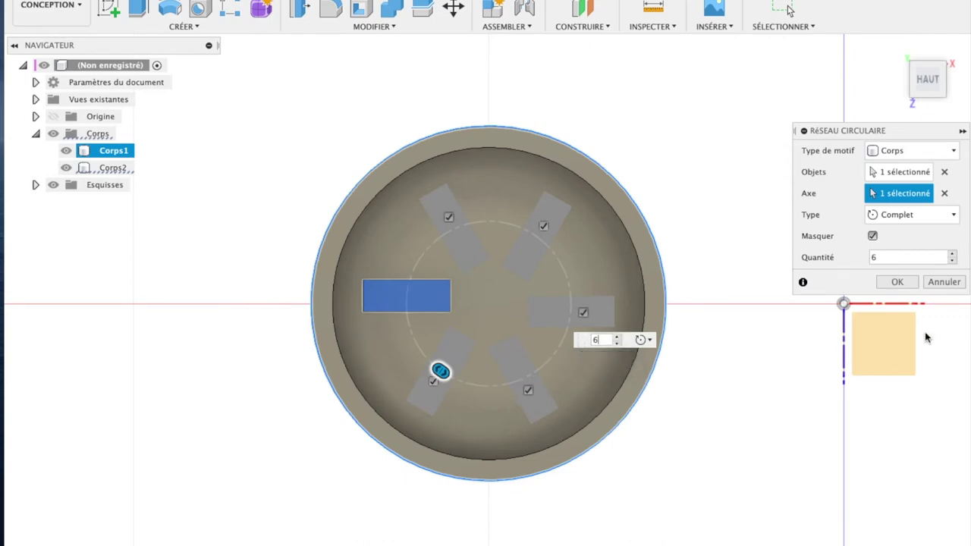
{"action": "left_click", "coordinate": [909, 284]}
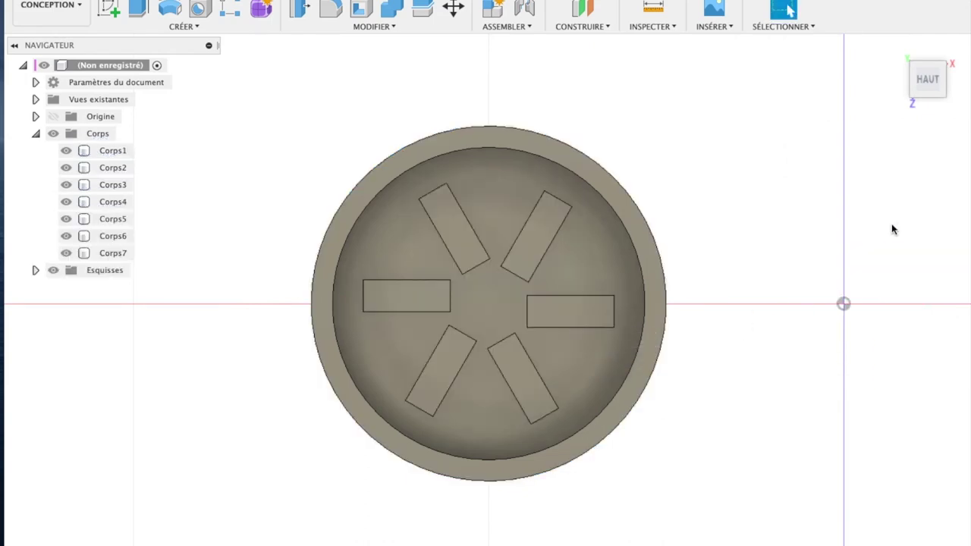
{"action": "left_click", "coordinate": [896, 47]}
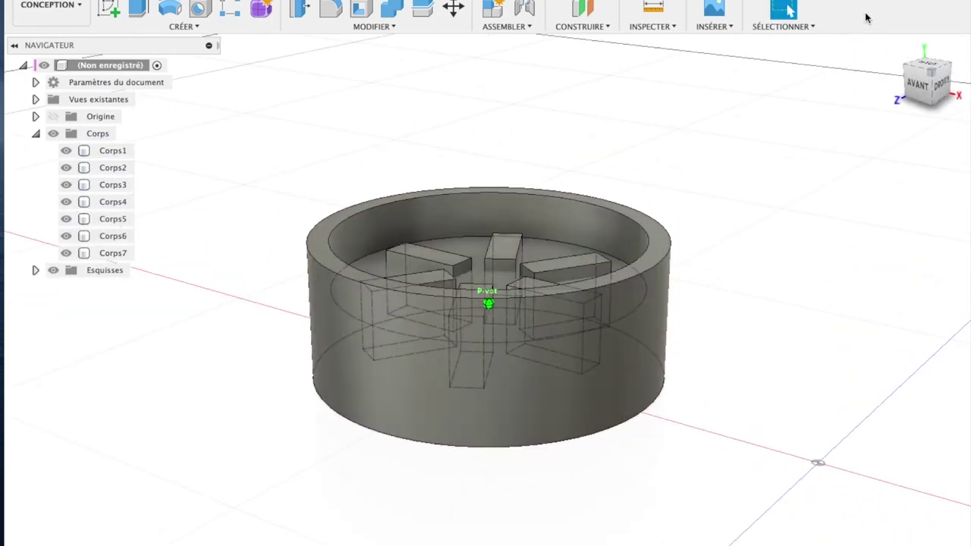
- Start a Combine with the round body as target and Cut as the operation
{"action": "middle_click_drag", "start_coordinate": [864, 37], "coordinate": [709, 150], "text": "shift"}
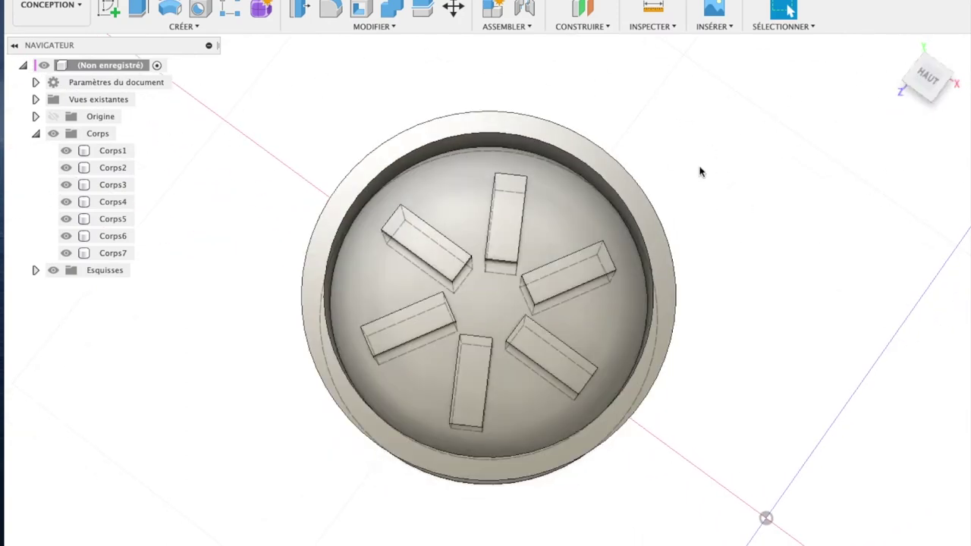
{"action": "left_click", "coordinate": [374, 26]}
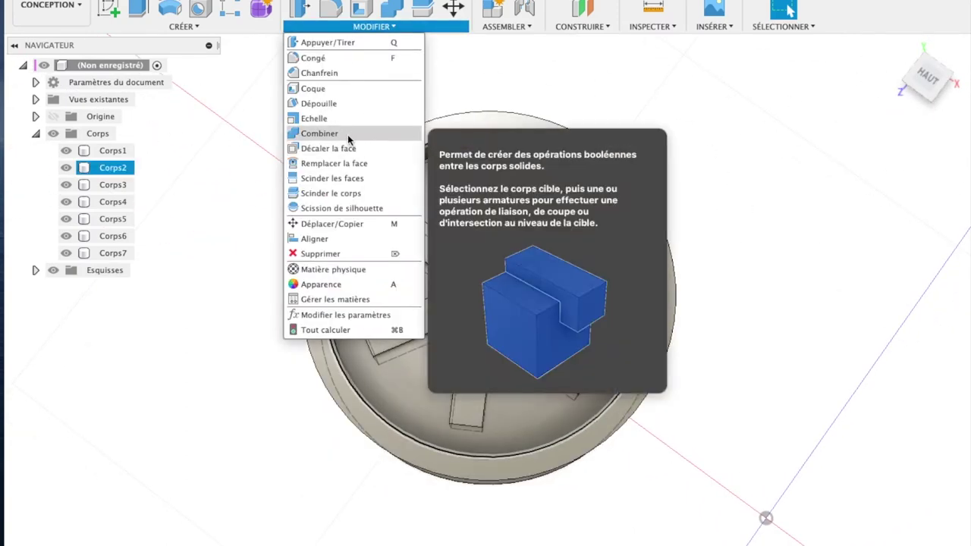
{"action": "left_click", "coordinate": [347, 134]}
{"action": "left_click", "coordinate": [534, 132]}
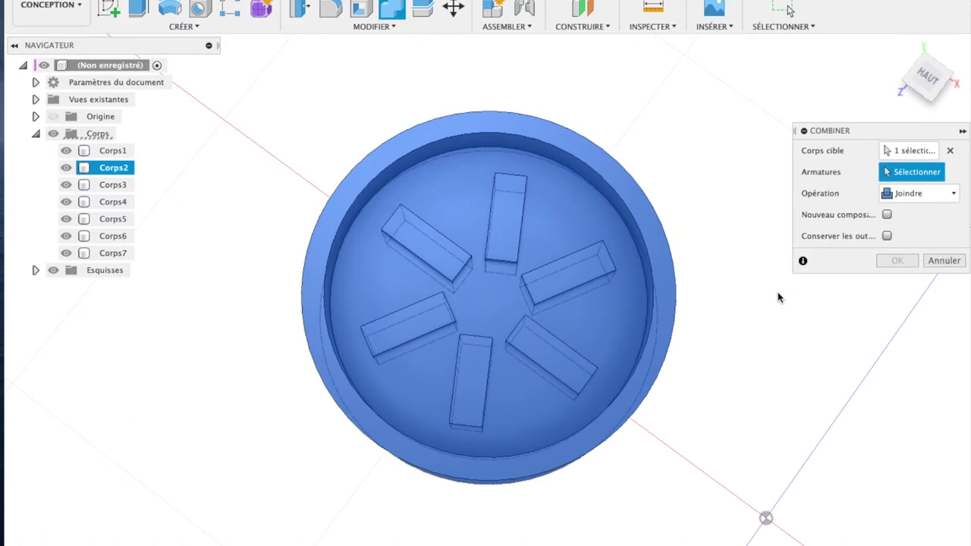
{"action": "left_click", "coordinate": [942, 199]}
{"action": "left_click", "coordinate": [906, 227]}
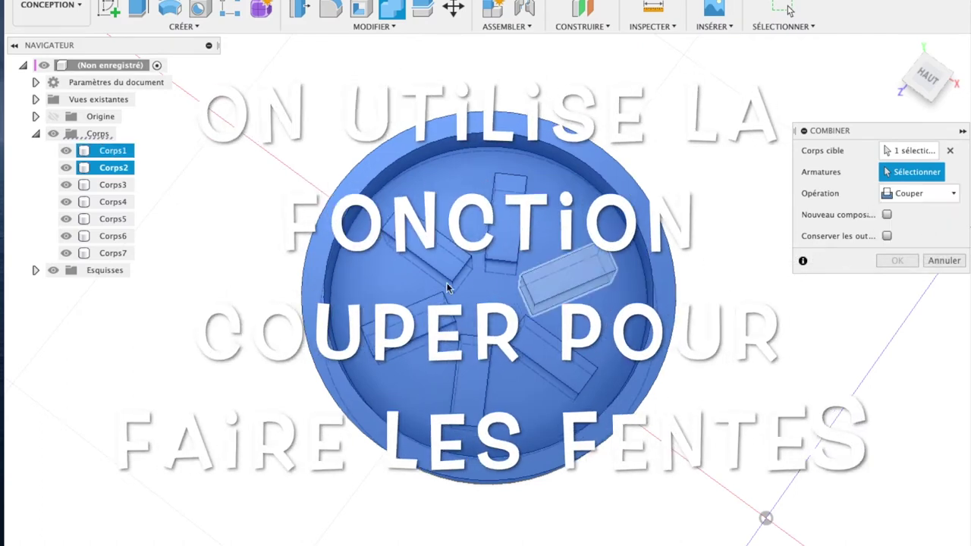
- Add the six slot boxes as tool bodies and apply the cut, keeping the tools
{"action": "left_click", "coordinate": [414, 254]}
{"action": "left_click", "coordinate": [503, 242]}
{"action": "left_click", "coordinate": [558, 277]}
{"action": "left_click", "coordinate": [521, 365]}
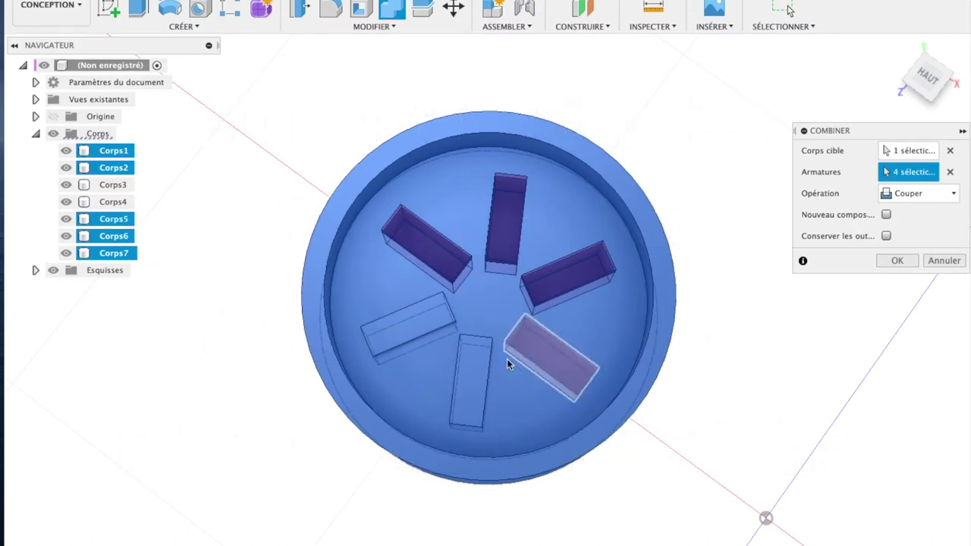
{"action": "left_click", "coordinate": [469, 383]}
{"action": "left_click", "coordinate": [404, 330]}
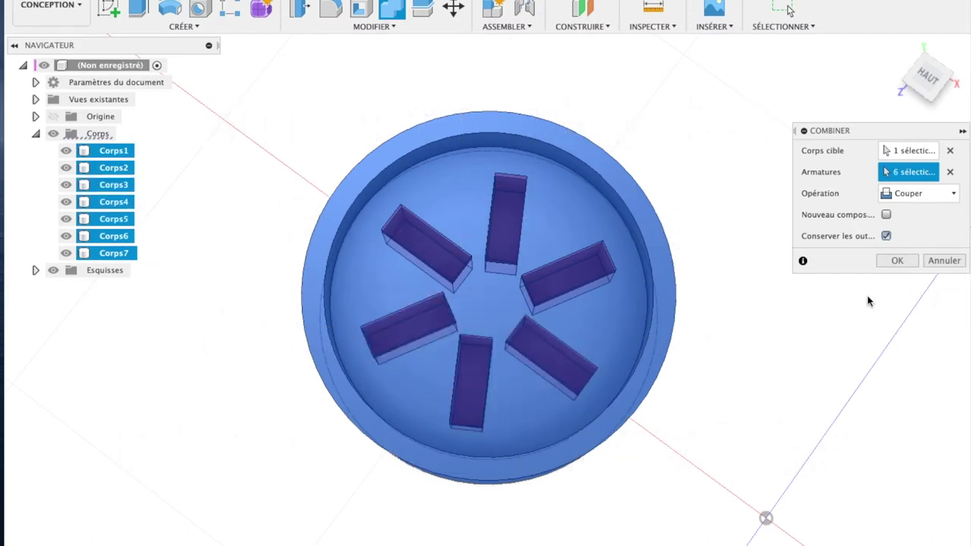
{"action": "left_click", "coordinate": [898, 261]}
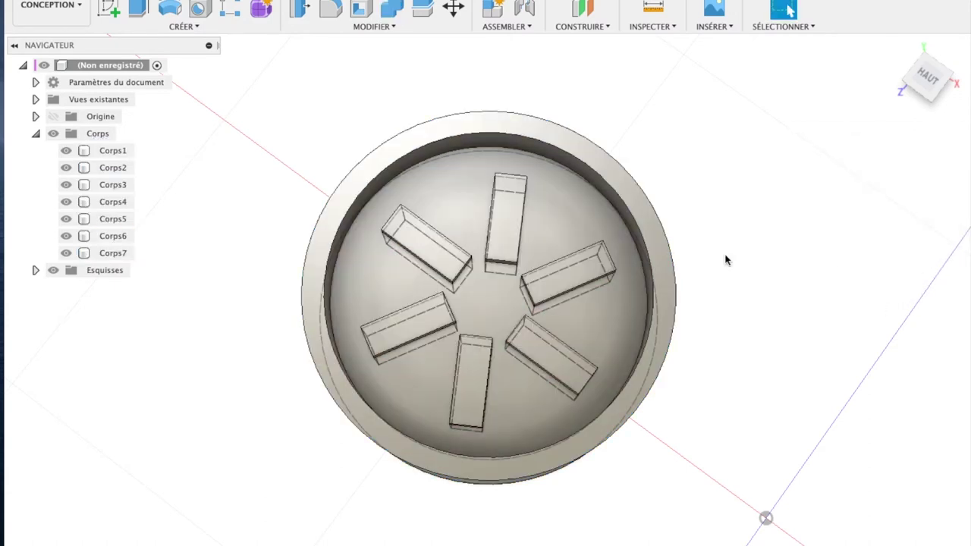
- Briefly hide and reshow the round body, Corps3 and Corps4 to inspect the boxes
{"action": "left_click", "coordinate": [66, 168]}
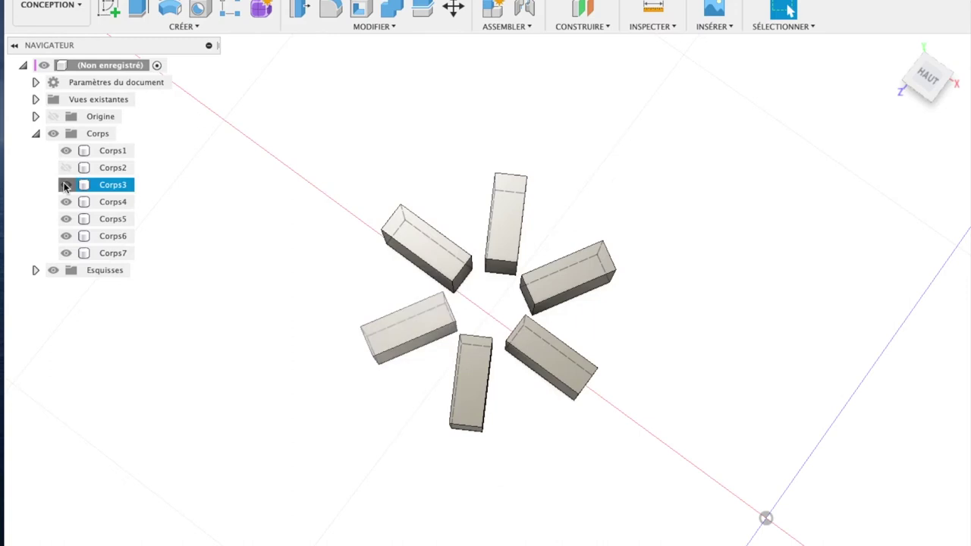
{"action": "left_click", "coordinate": [66, 185]}
{"action": "left_click", "coordinate": [66, 201]}
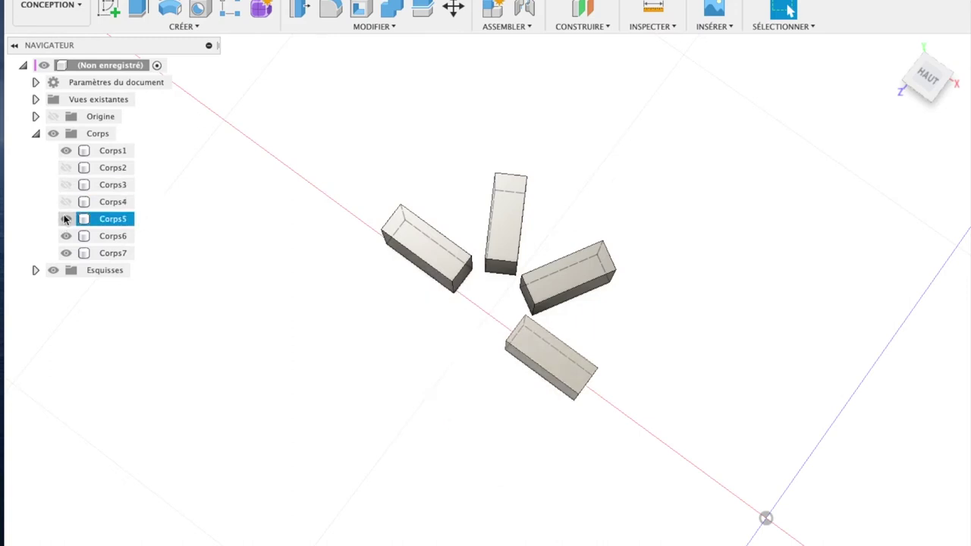
{"action": "left_click", "coordinate": [66, 167]}
{"action": "left_click", "coordinate": [66, 184]}
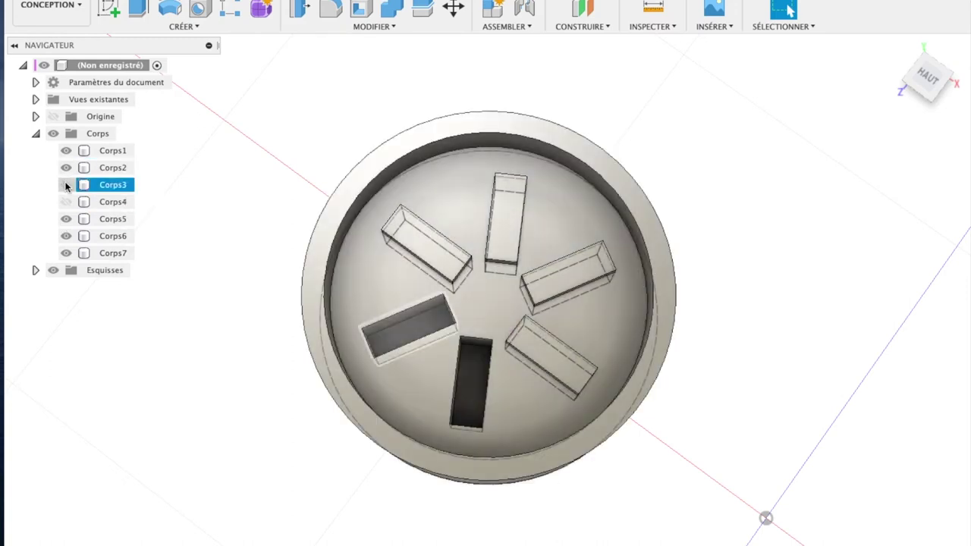
{"action": "left_click", "coordinate": [66, 184]}
{"action": "left_click", "coordinate": [66, 202]}
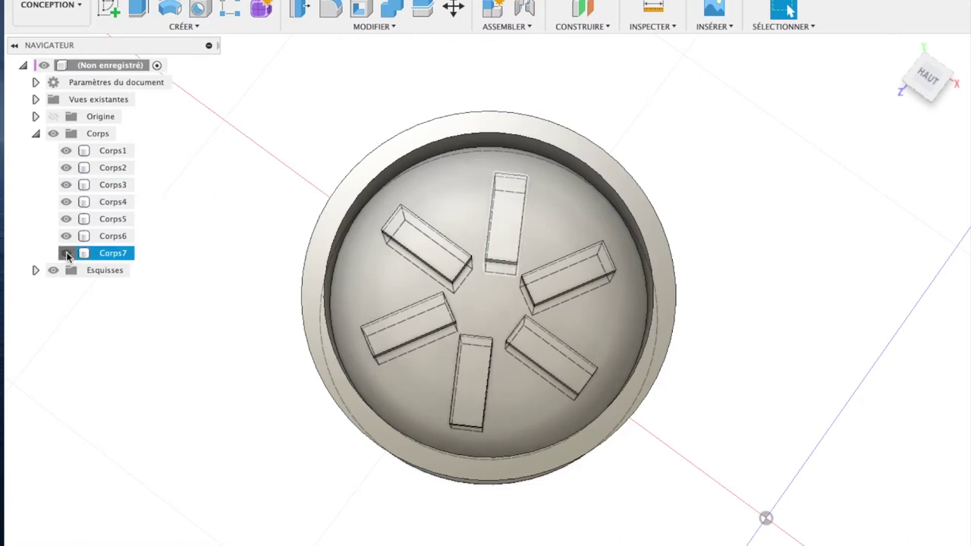
- Hide box bodies Corps7, Corps6, Corps5, Corps4, Corps3 and Corps1 to reveal the slots
{"action": "left_click", "coordinate": [66, 253]}
{"action": "left_click", "coordinate": [66, 236]}
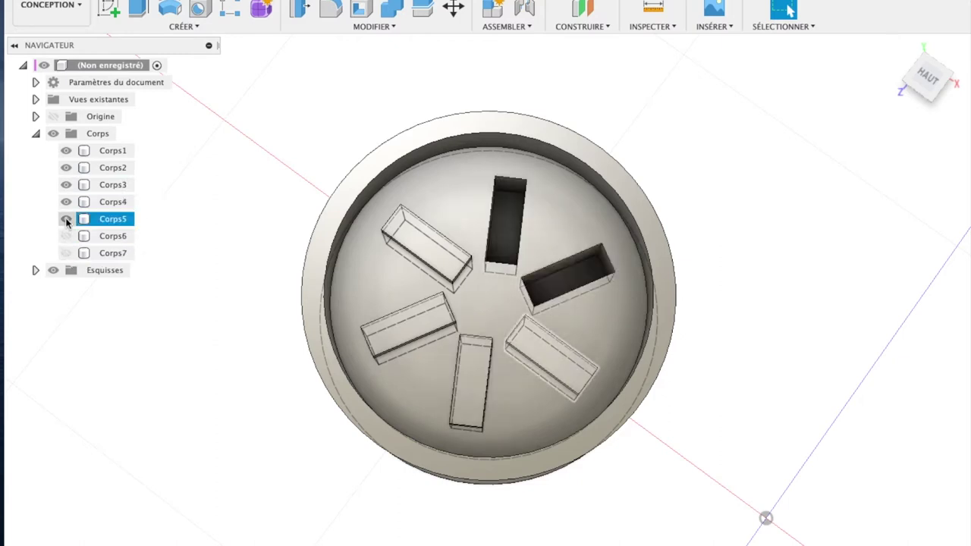
{"action": "left_click", "coordinate": [66, 220]}
{"action": "left_click", "coordinate": [66, 202]}
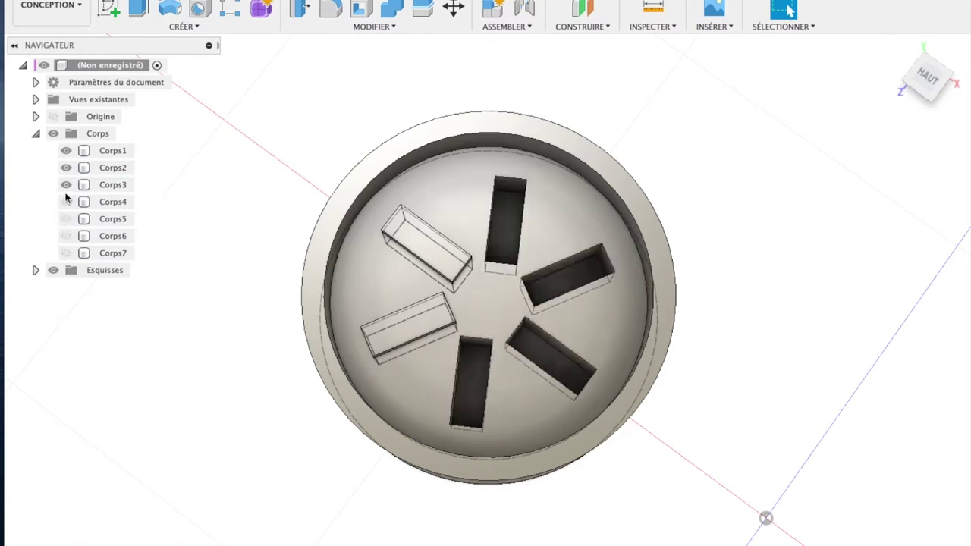
{"action": "left_click", "coordinate": [66, 184]}
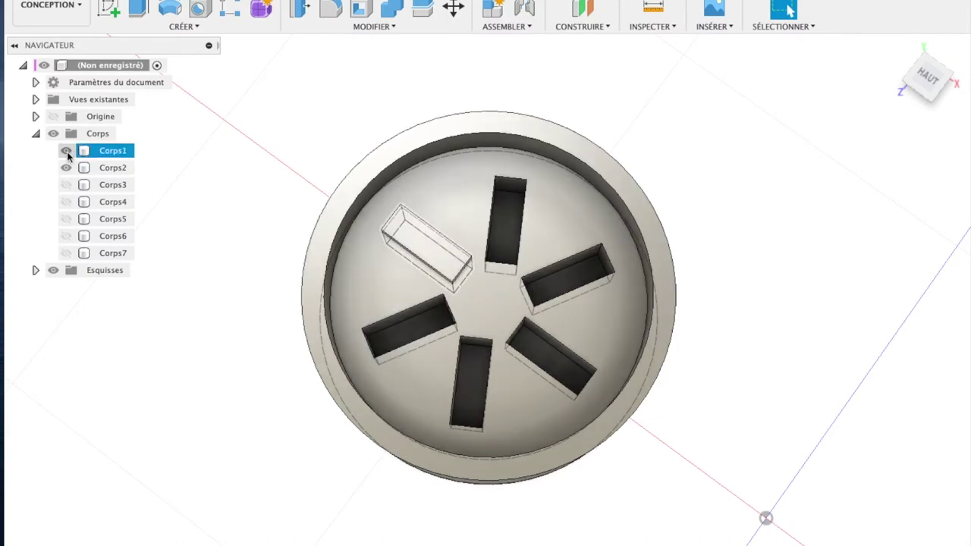
{"action": "left_click", "coordinate": [67, 152]}
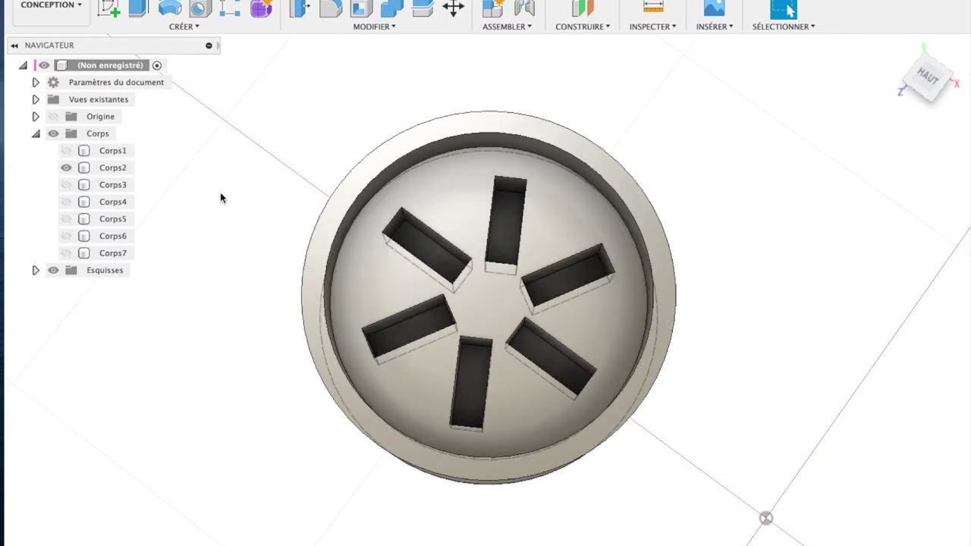
- View the box from the top and turn on visibility of sketch Esquisse2
{"action": "mouse_move", "coordinate": [927, 84]}
{"action": "left_mouse_down"}
{"action": "mouse_move", "coordinate": [948, 57]}
{"action": "mouse_move", "coordinate": [952, 82]}
{"action": "mouse_move", "coordinate": [940, 74]}
{"action": "left_mouse_up"}
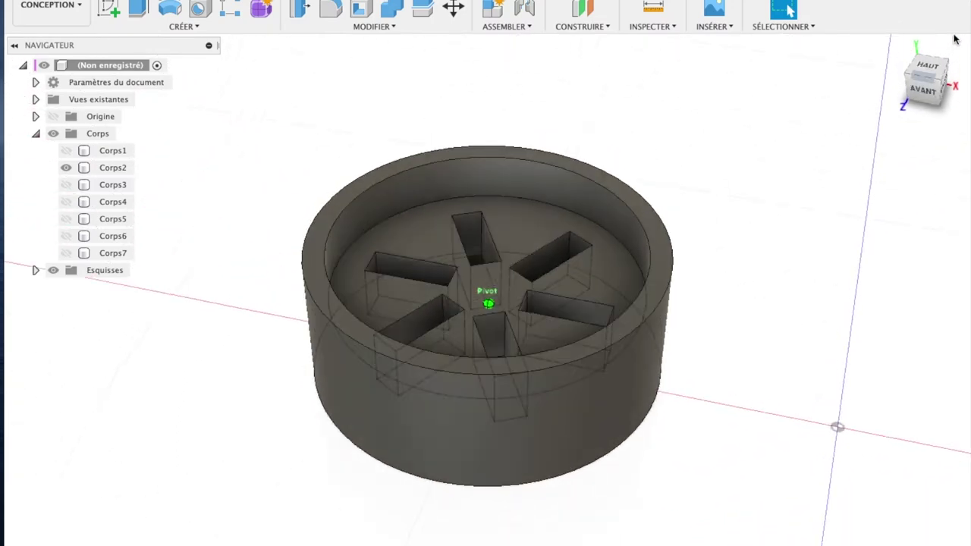
{"action": "left_click", "coordinate": [925, 67]}
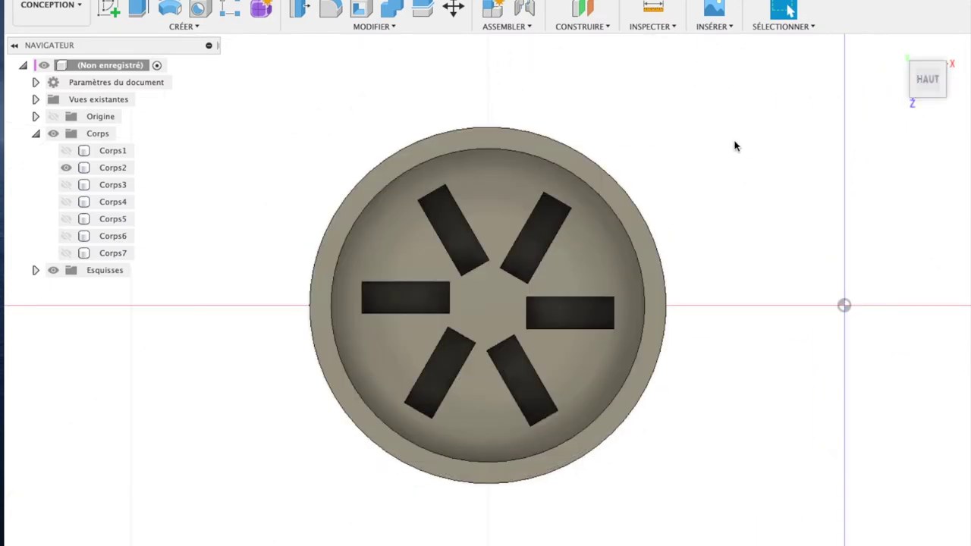
{"action": "left_click", "coordinate": [35, 271]}
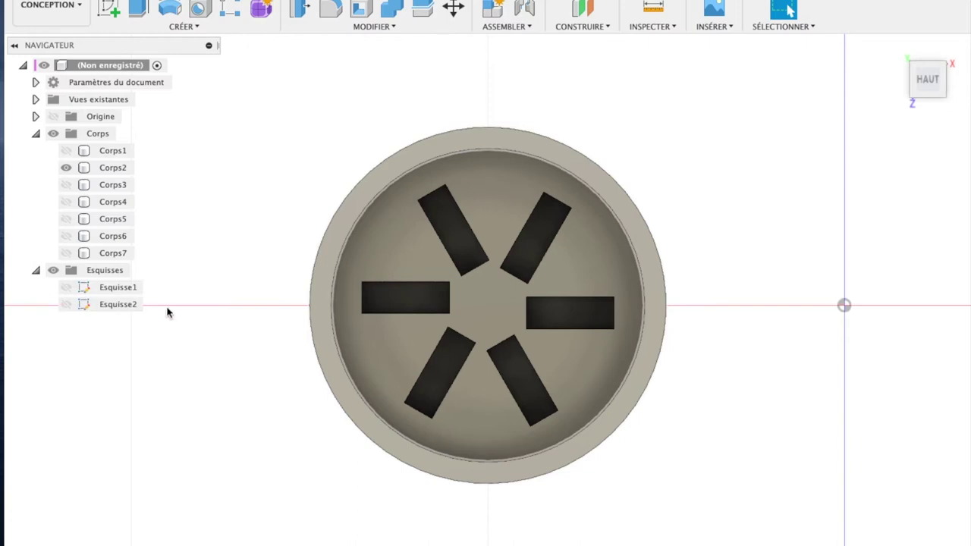
{"action": "left_click", "coordinate": [119, 289]}
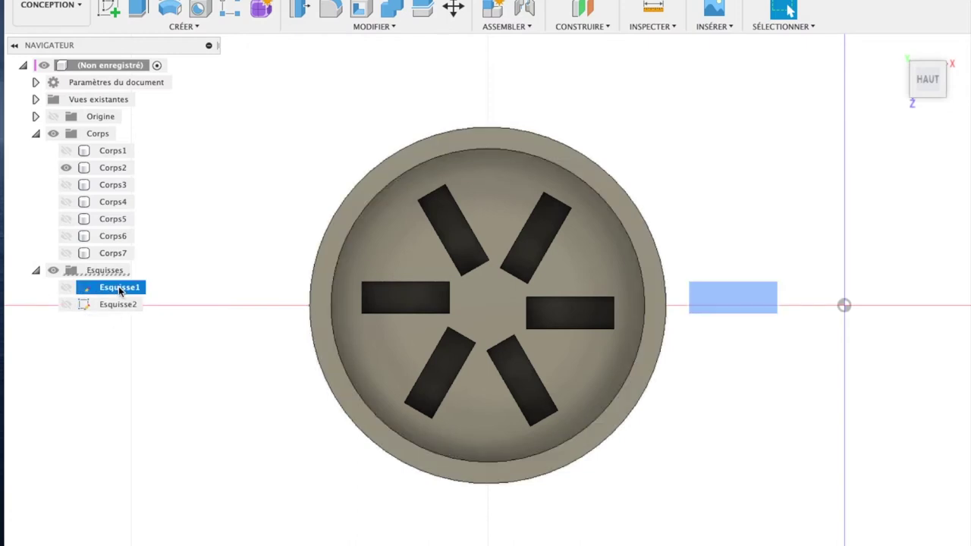
{"action": "left_click", "coordinate": [107, 304]}
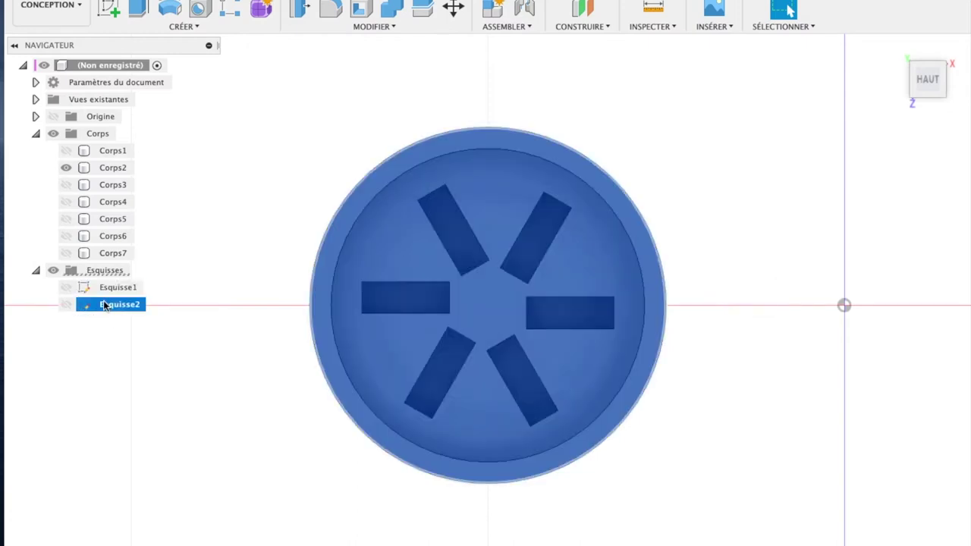
{"action": "left_click", "coordinate": [67, 305]}
- Start an extrusion, hide Corps2, and pick the Esquisse2 circle as the profile
{"action": "key", "text": "e"}
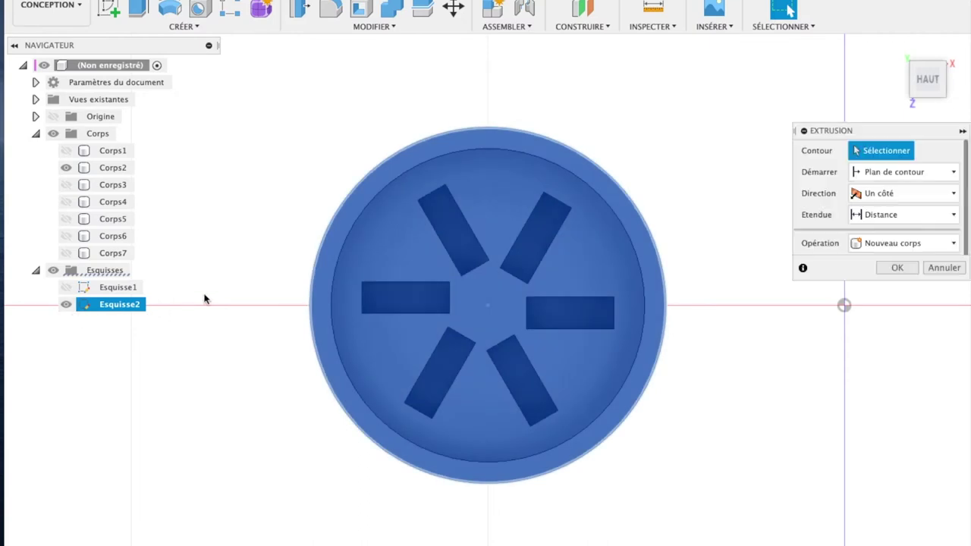
{"action": "left_click", "coordinate": [315, 308]}
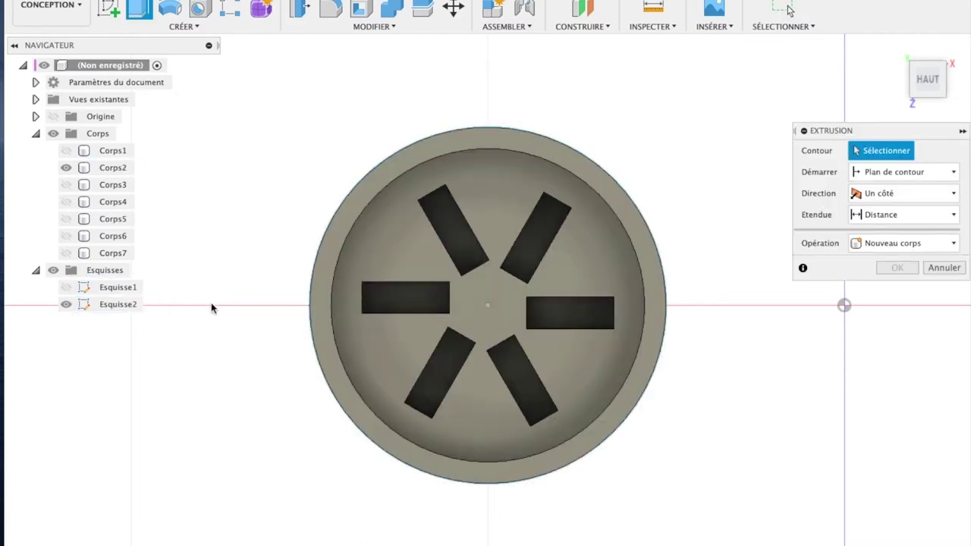
{"action": "left_click", "coordinate": [67, 168]}
{"action": "left_click", "coordinate": [390, 287]}
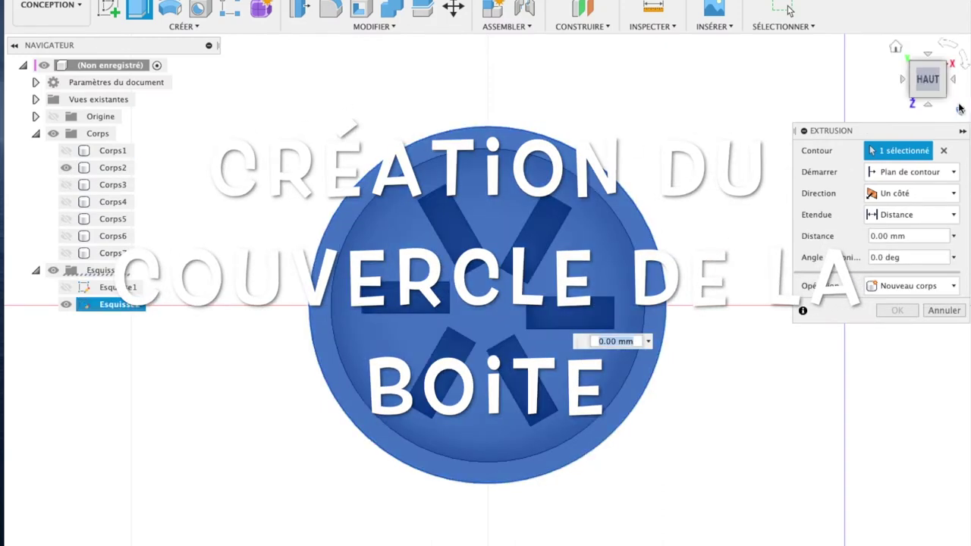
{"action": "left_click_drag", "start_coordinate": [927, 76], "coordinate": [918, 13]}
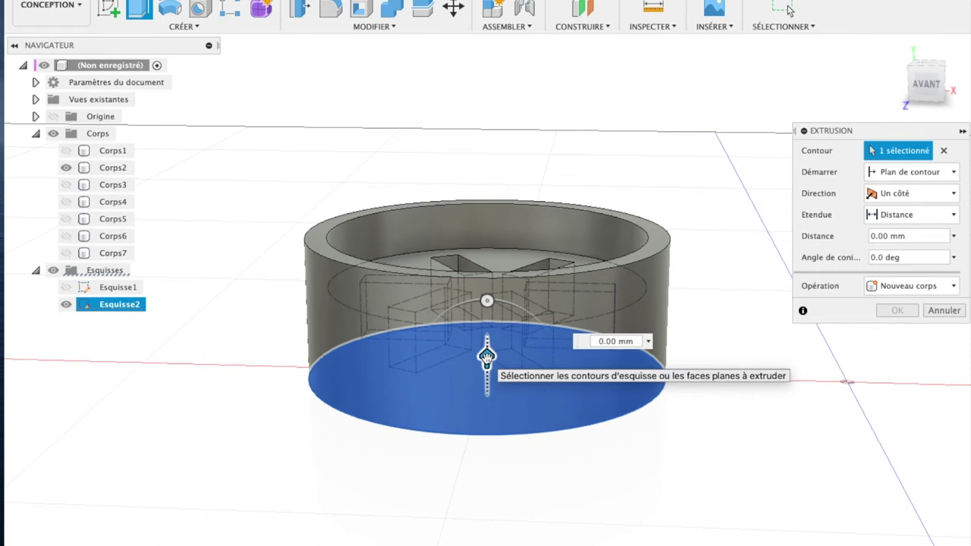
- Extrude the circle 10 mm as a new body, Corps8, then select Corps8 to move it
{"action": "left_click", "coordinate": [648, 341]}
{"action": "type", "text": "10"}
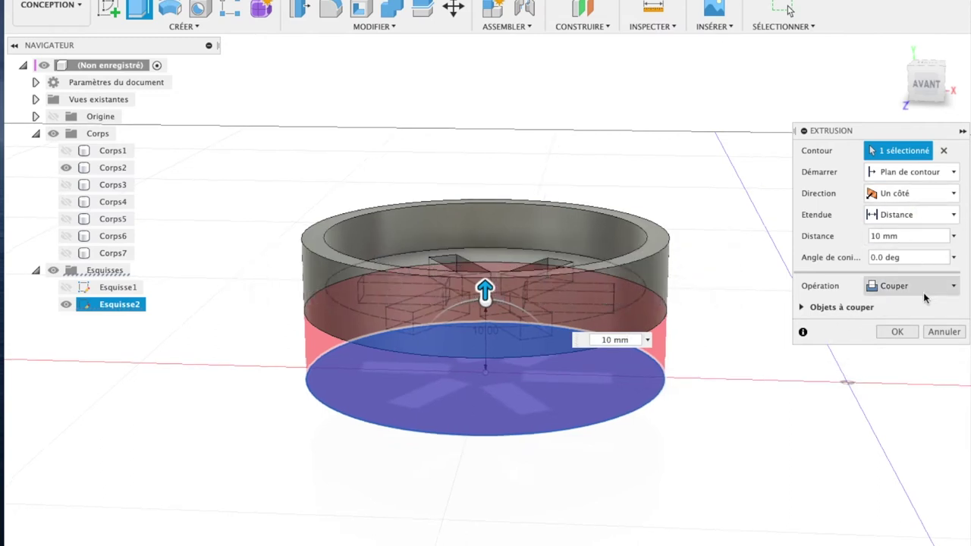
{"action": "left_click", "coordinate": [924, 297]}
{"action": "left_click", "coordinate": [905, 353]}
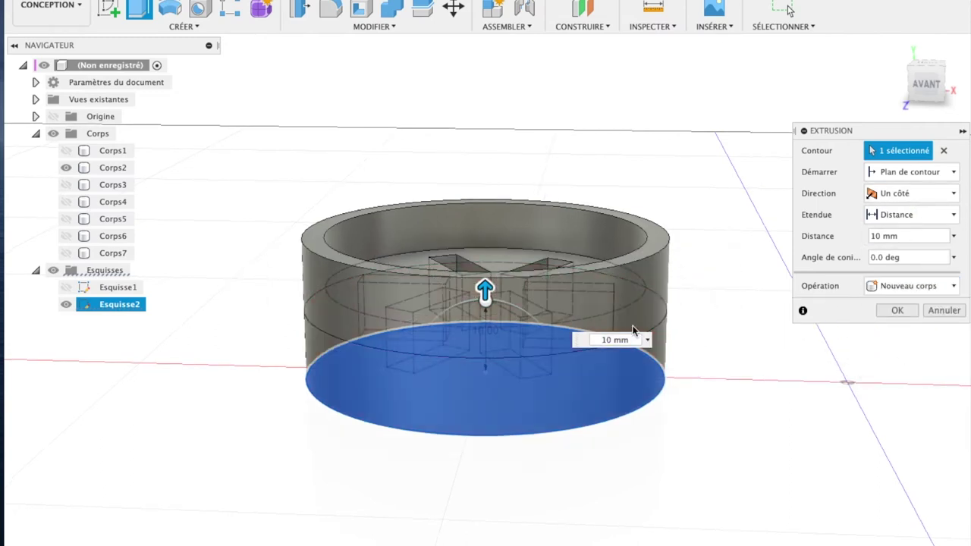
{"action": "left_click", "coordinate": [897, 311]}
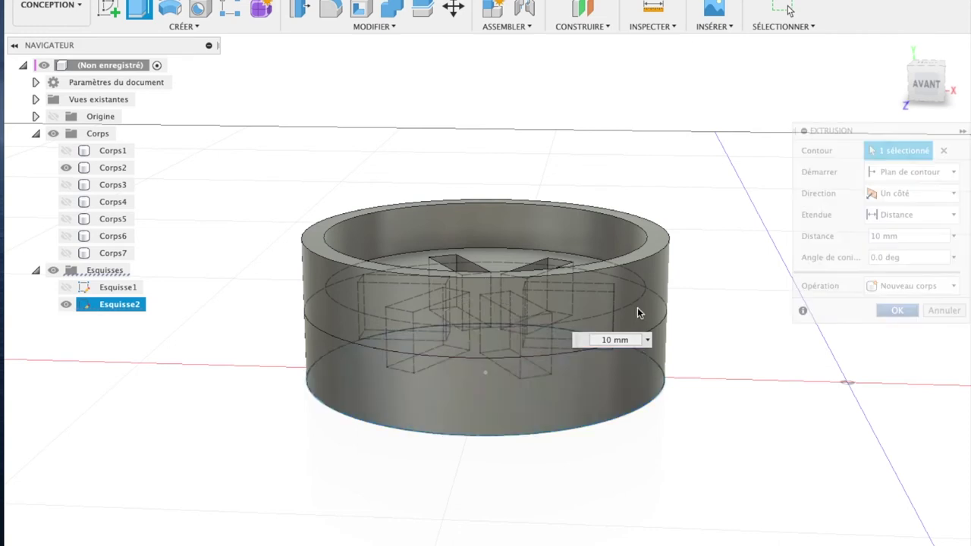
{"action": "left_click", "coordinate": [112, 271]}
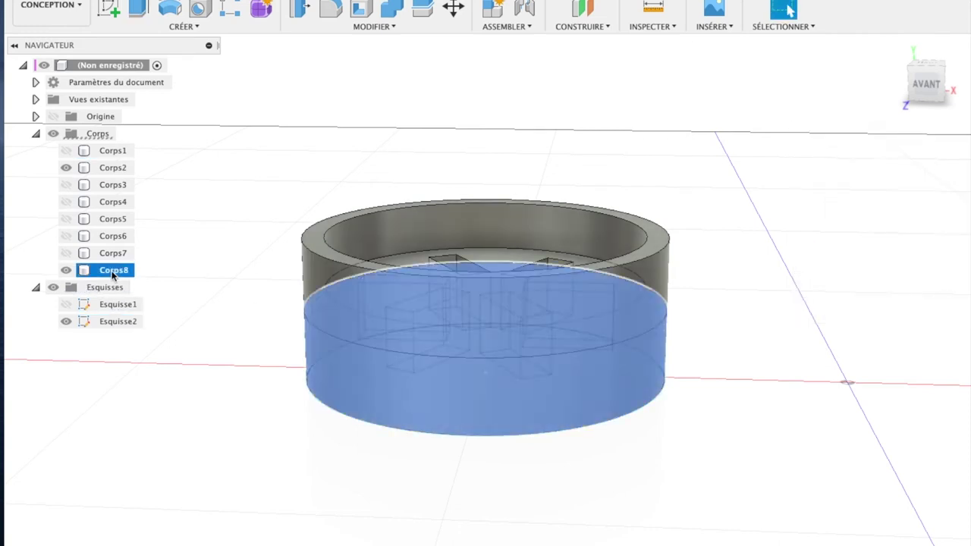
{"action": "key", "text": "m"}
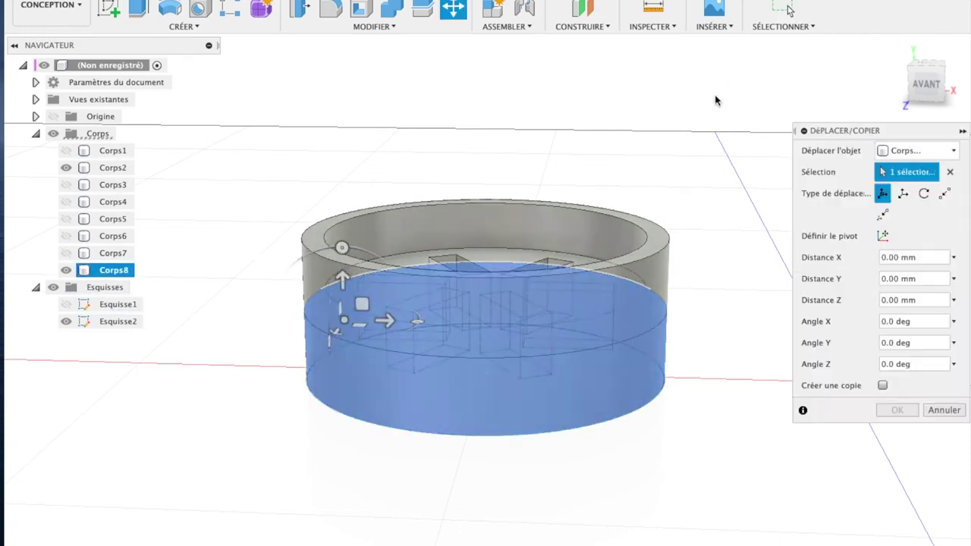
- In front view, raise Corps8 20.087 mm so it rests on top of the base
{"action": "left_click", "coordinate": [931, 88]}
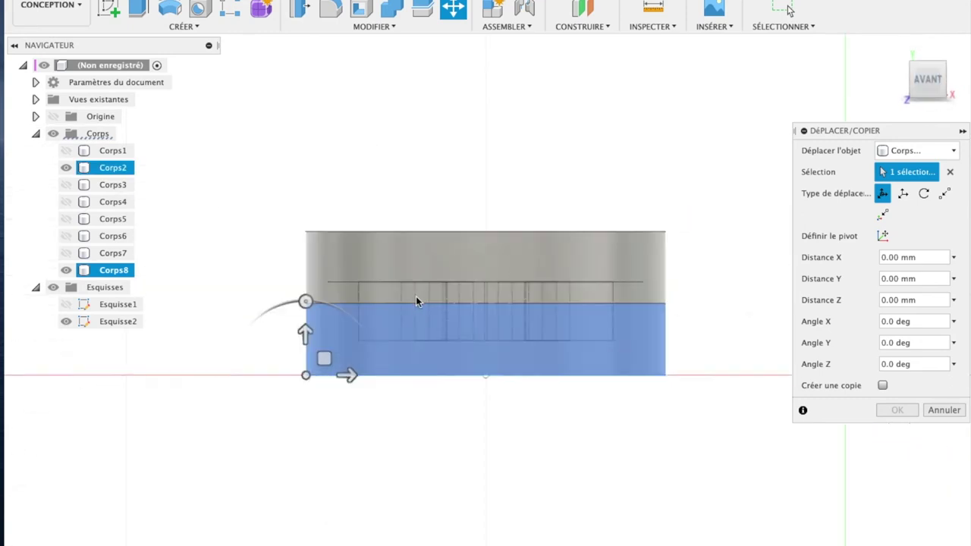
{"action": "left_click_drag", "start_coordinate": [304, 332], "coordinate": [296, 192]}
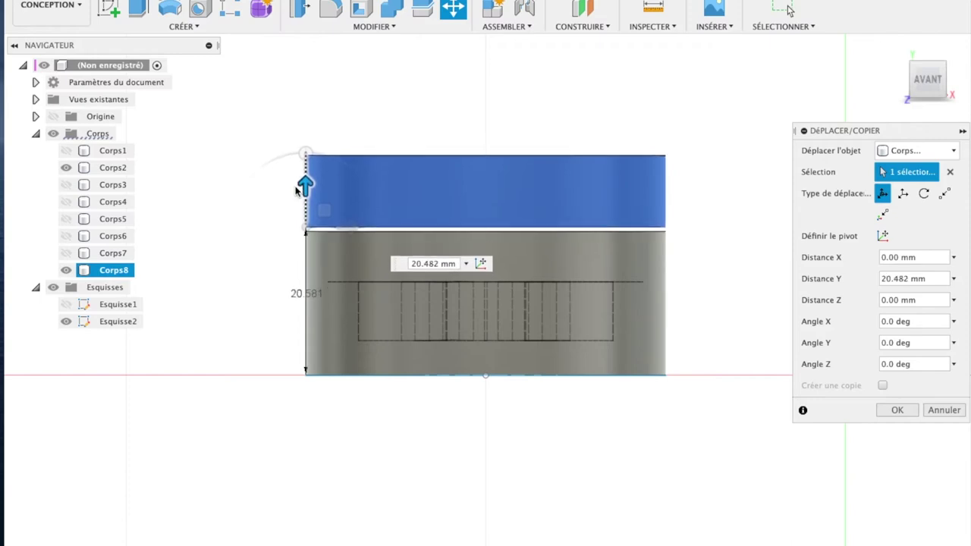
{"action": "left_click_drag", "start_coordinate": [296, 193], "coordinate": [296, 193]}
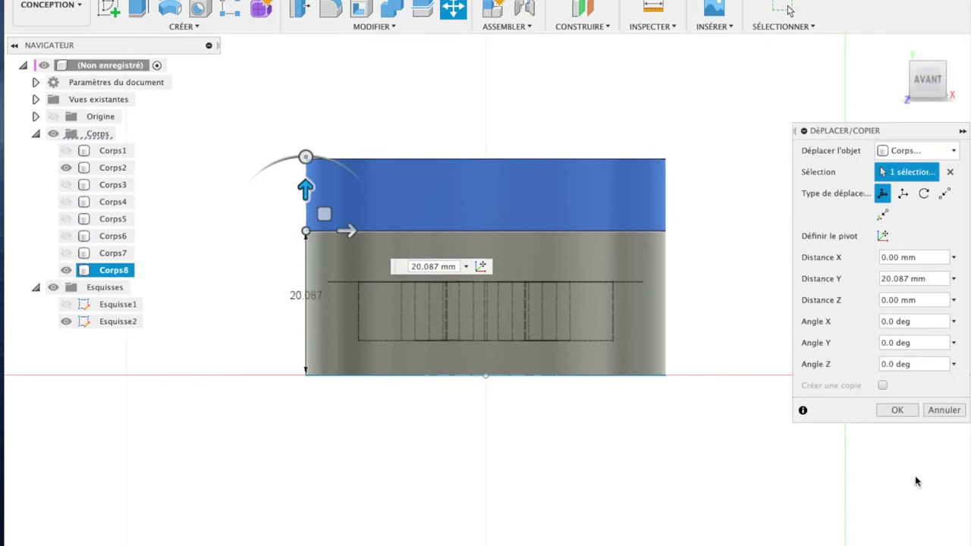
{"action": "left_click", "coordinate": [896, 410]}
{"action": "left_click", "coordinate": [896, 47]}
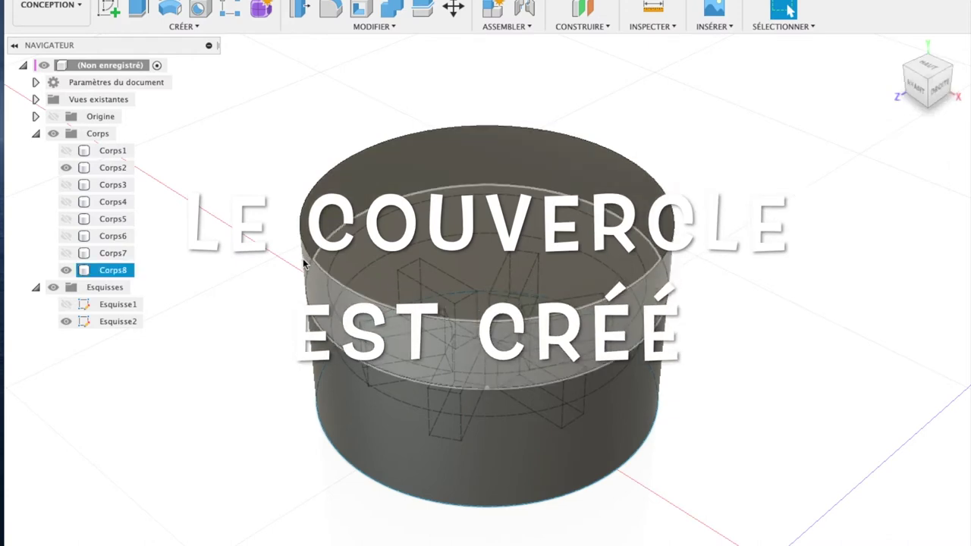
- Rename Corps2 to BAS and Corps8 to HAUT, then hide the BAS body
{"action": "left_click", "coordinate": [114, 168]}
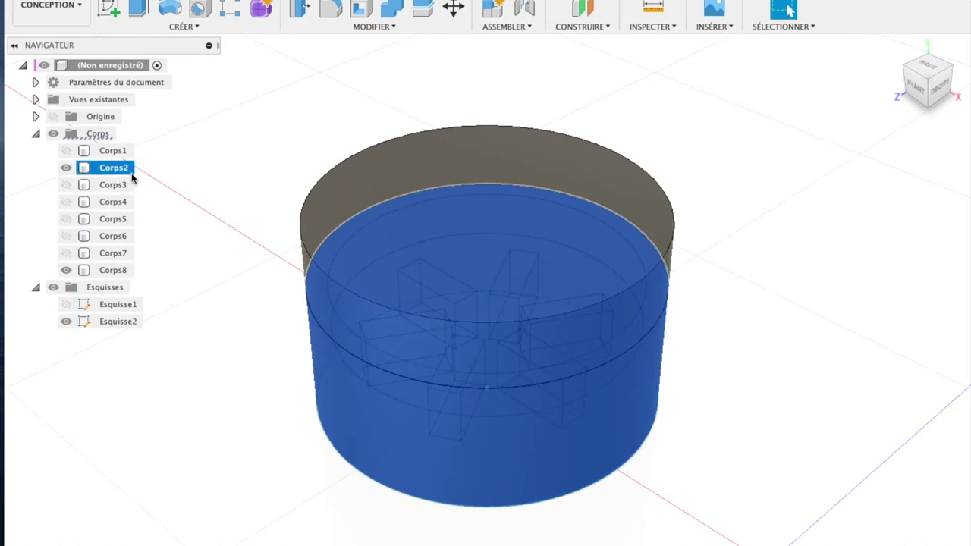
{"action": "type", "text": "BAS"}
{"action": "left_click", "coordinate": [122, 271]}
{"action": "left_click", "coordinate": [126, 273]}
{"action": "type", "text": "HAUT"}
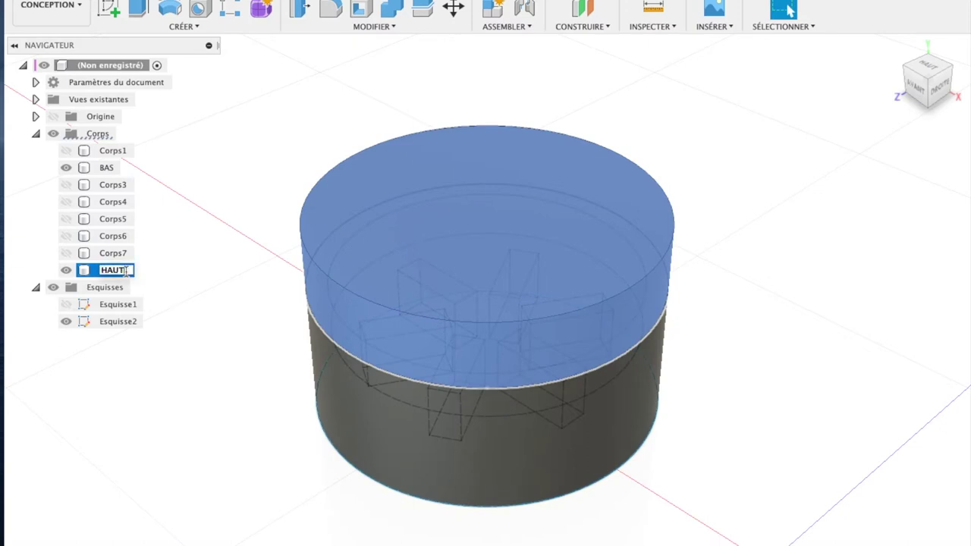
{"action": "key", "text": "Return"}
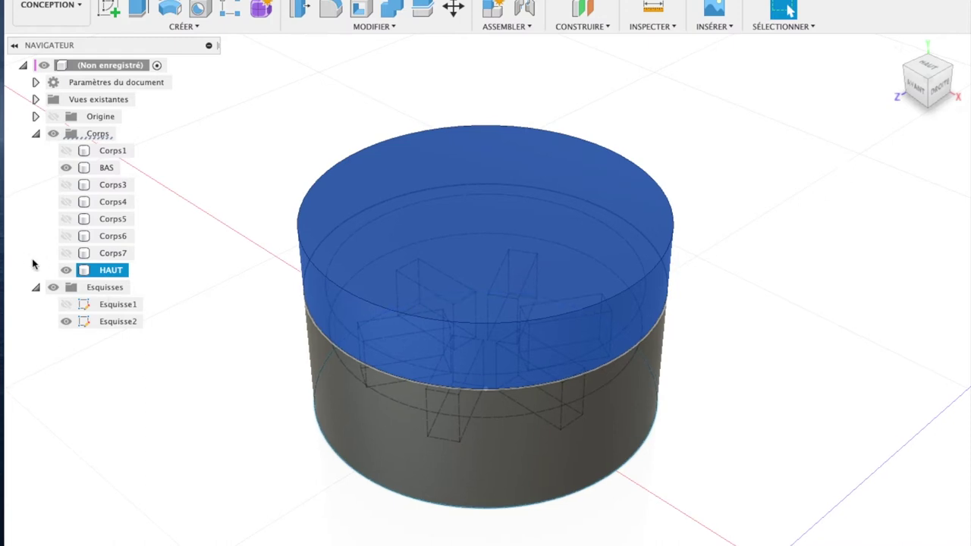
{"action": "left_click", "coordinate": [66, 169]}
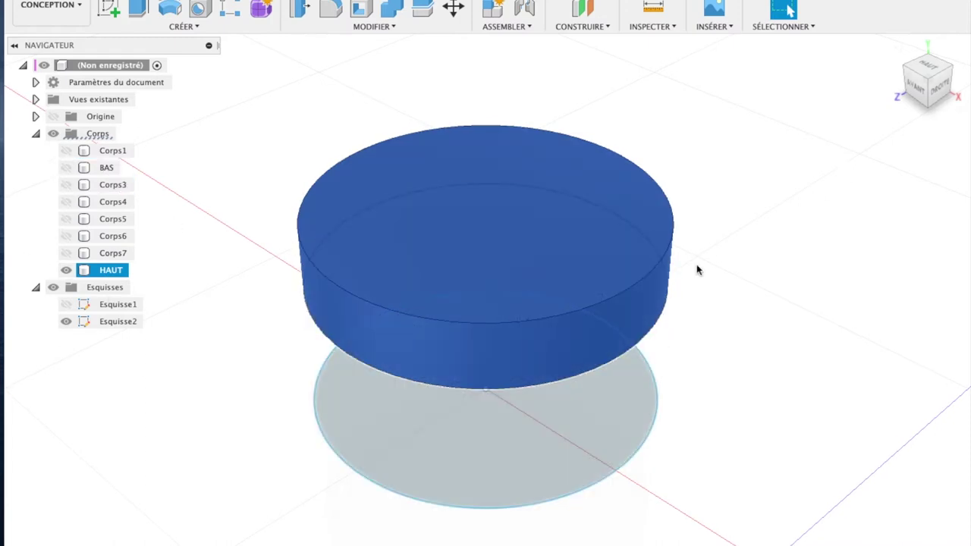
- Shell the HAUT lid with 3 mm inward walls, removing its flat bottom face
{"action": "left_click", "coordinate": [945, 95]}
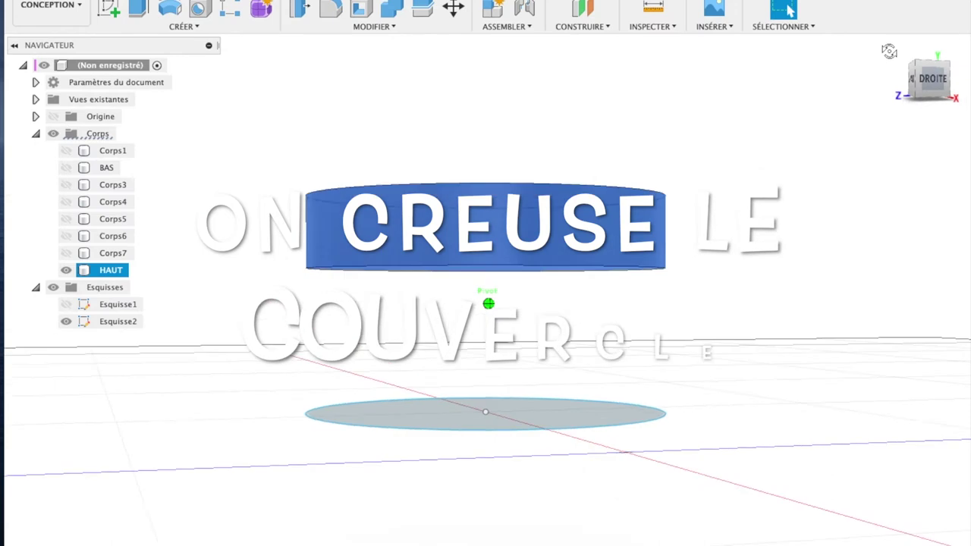
{"action": "left_click_drag", "start_coordinate": [930, 72], "coordinate": [889, 32]}
{"action": "left_click", "coordinate": [537, 257]}
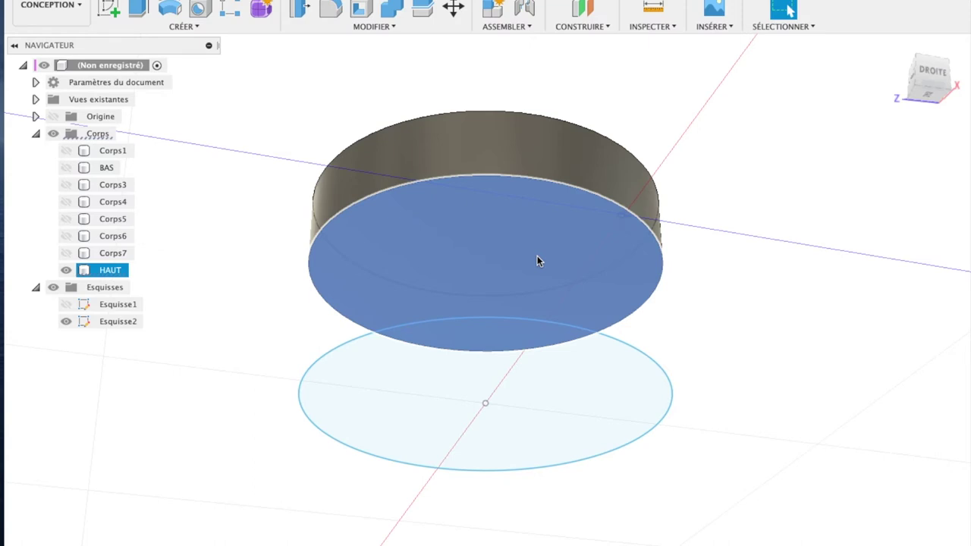
{"action": "left_click", "coordinate": [538, 261]}
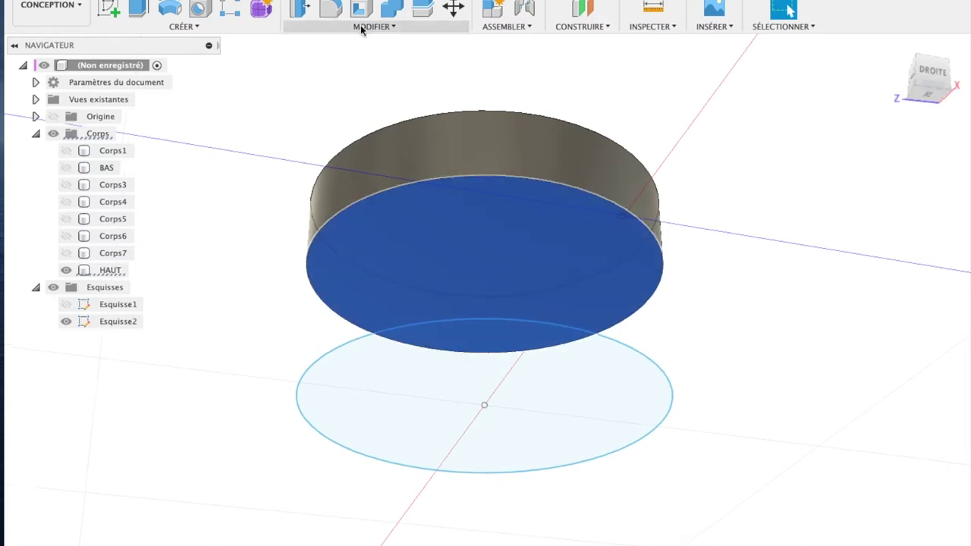
{"action": "left_click", "coordinate": [398, 26]}
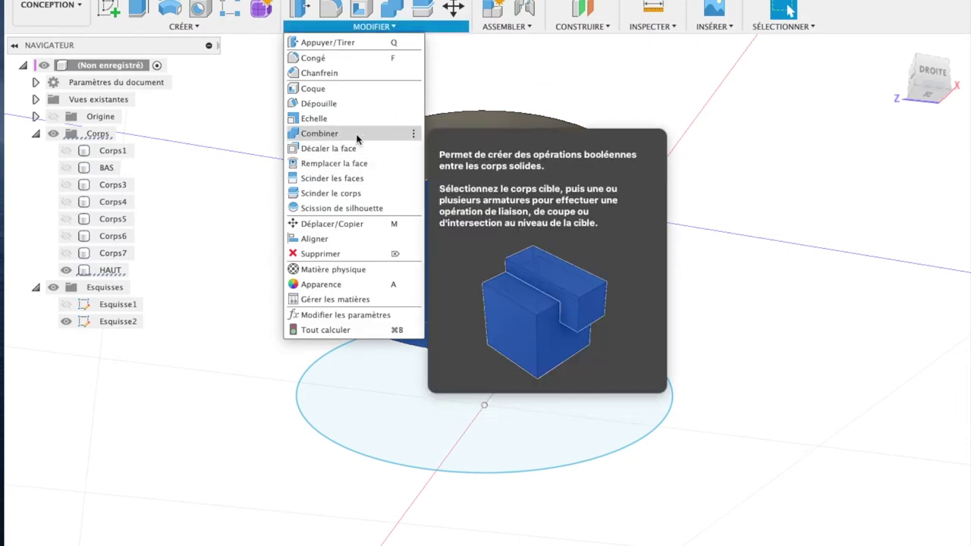
{"action": "left_click", "coordinate": [359, 88]}
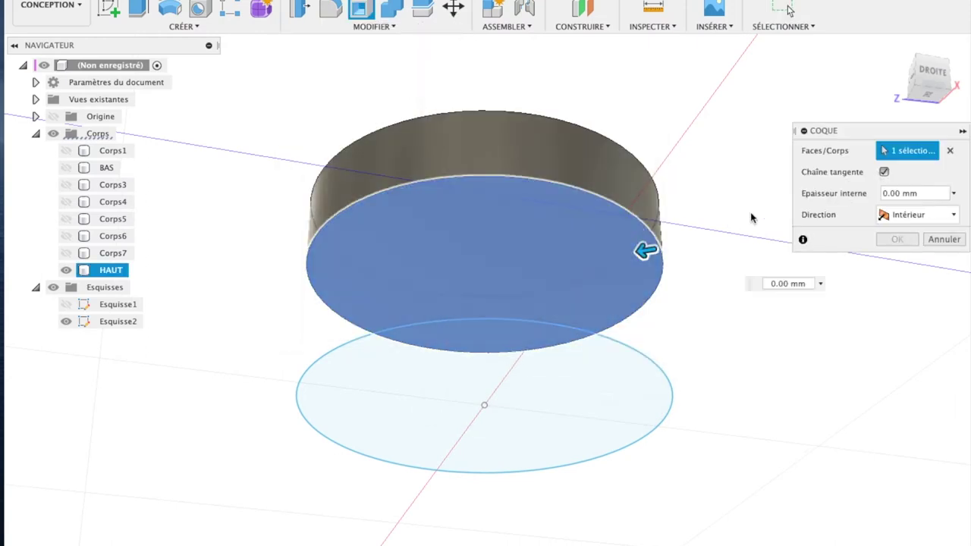
{"action": "left_click", "coordinate": [954, 194]}
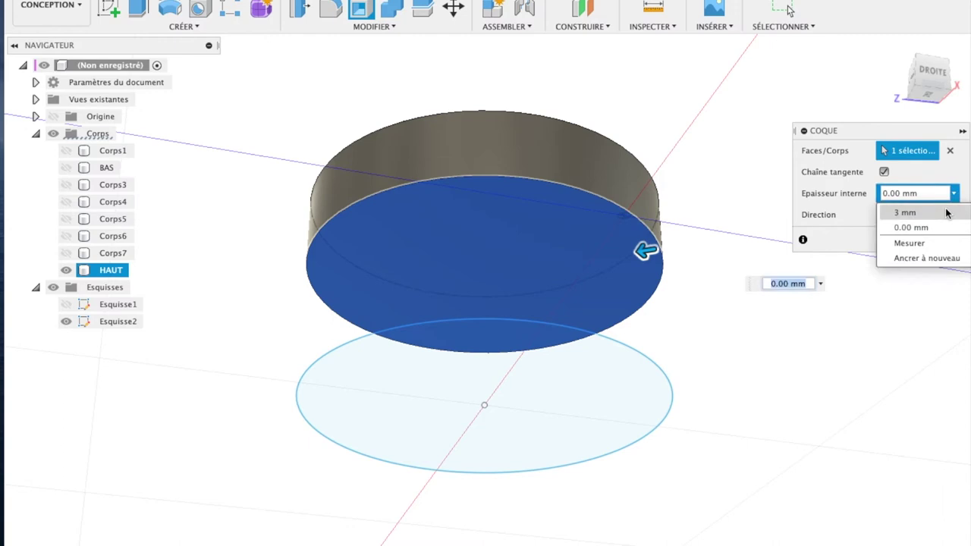
{"action": "left_click", "coordinate": [905, 213]}
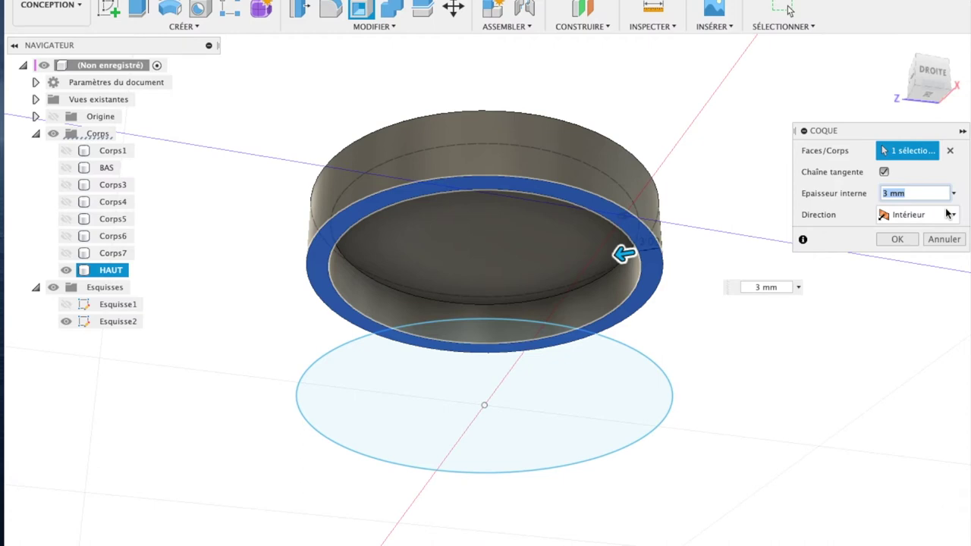
{"action": "left_click", "coordinate": [900, 240]}
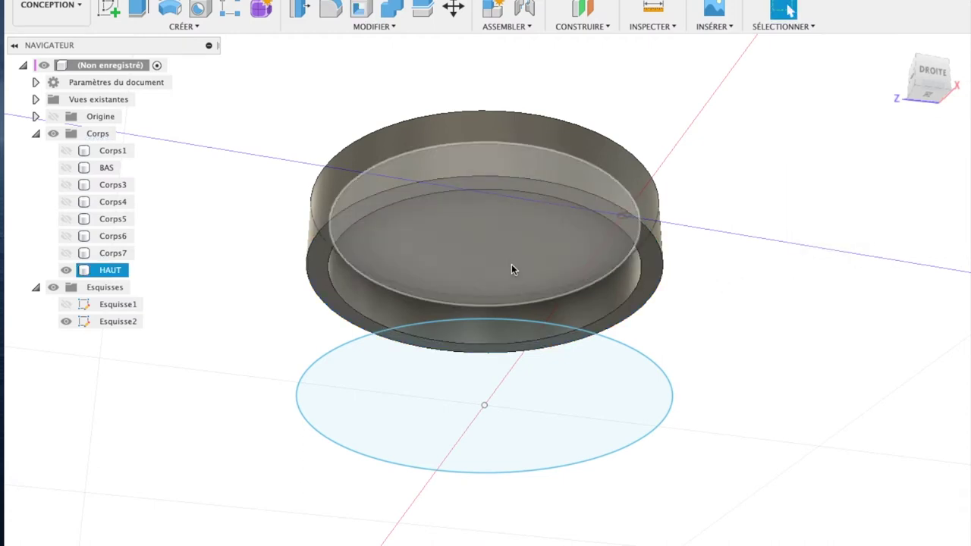
{"action": "left_click", "coordinate": [581, 279]}
- Extrude the lid's inner face 10 mm as a joined lip, hide Esquisse2 and show BAS
{"action": "key", "text": "e"}
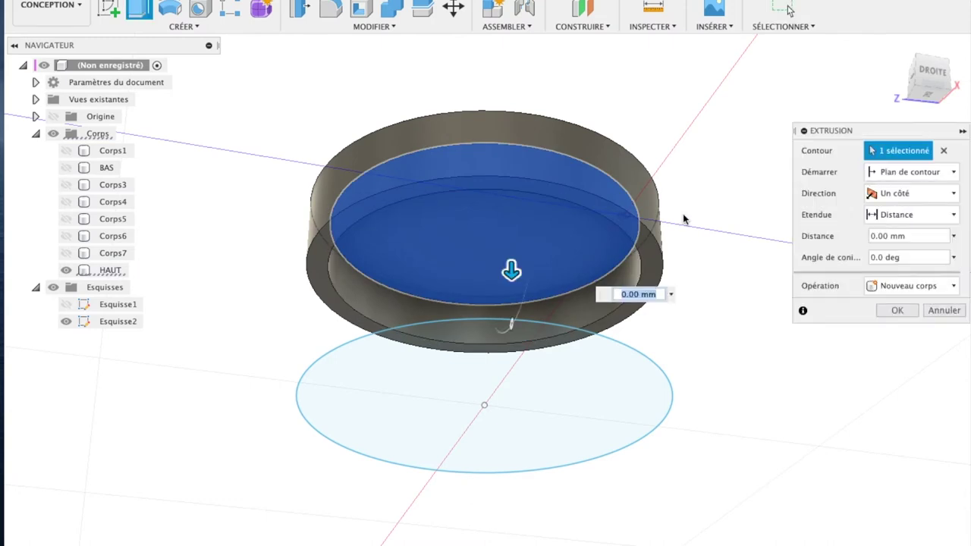
{"action": "mouse_move", "coordinate": [512, 274]}
{"action": "left_mouse_down"}
{"action": "mouse_move", "coordinate": [514, 345]}
{"action": "mouse_move", "coordinate": [512, 334]}
{"action": "left_mouse_up"}
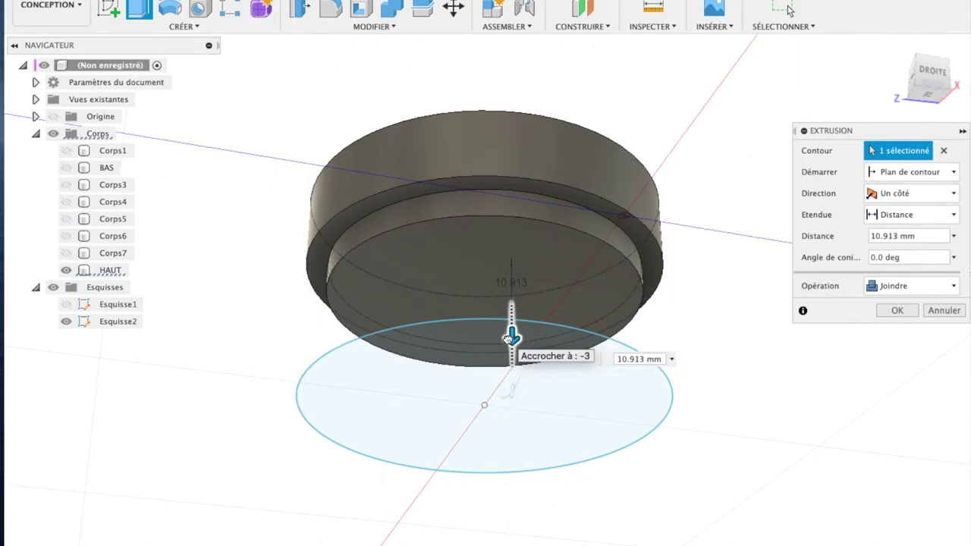
{"action": "left_click", "coordinate": [925, 236]}
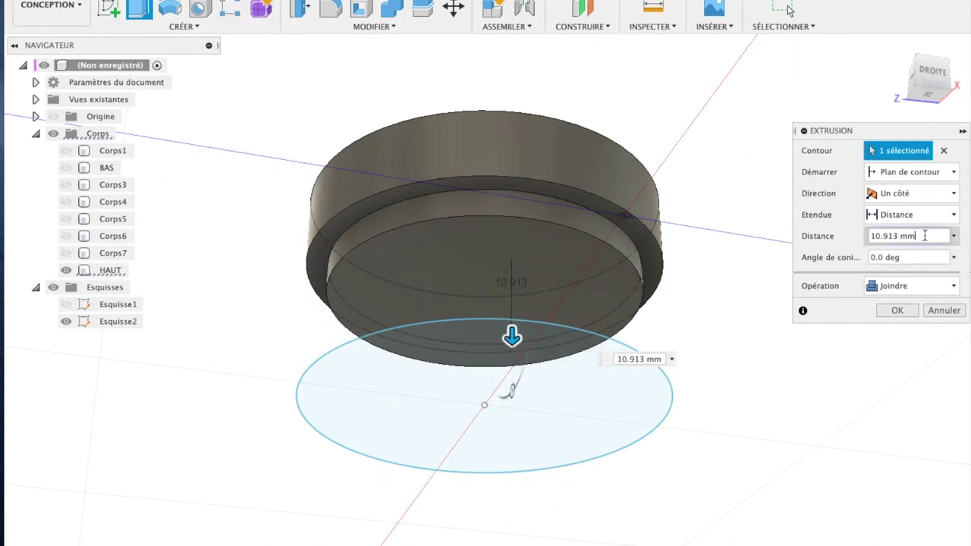
{"action": "key", "text": "shift+Left"}
{"action": "key", "text": "shift+Left"}
{"action": "key", "text": "shift+Left"}
{"action": "key", "text": "BackSpace"}
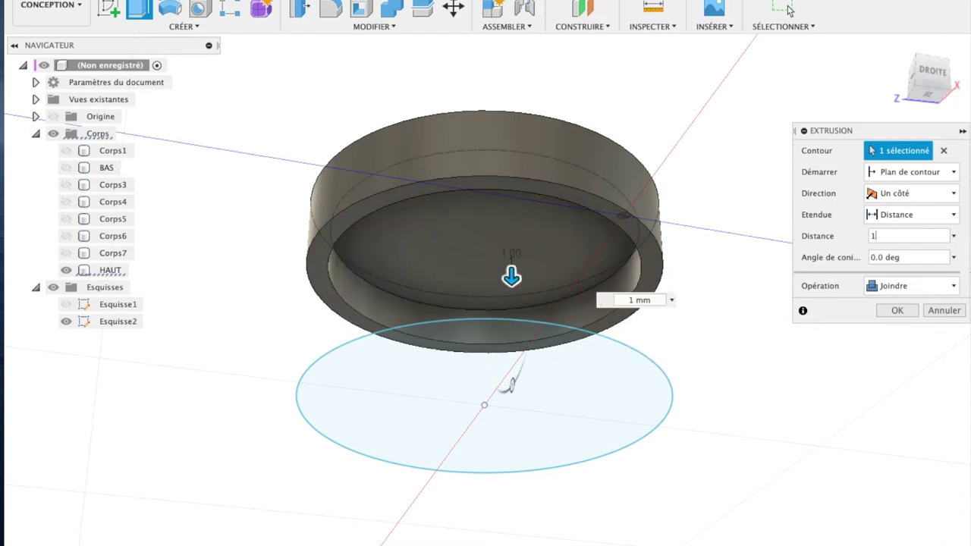
{"action": "type", "text": "0"}
{"action": "key", "text": "Return"}
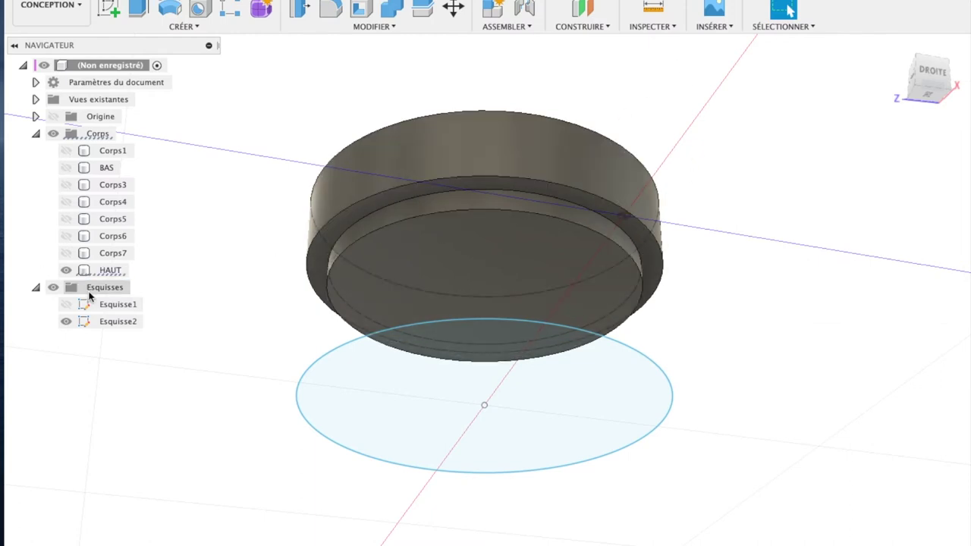
{"action": "left_click", "coordinate": [66, 322]}
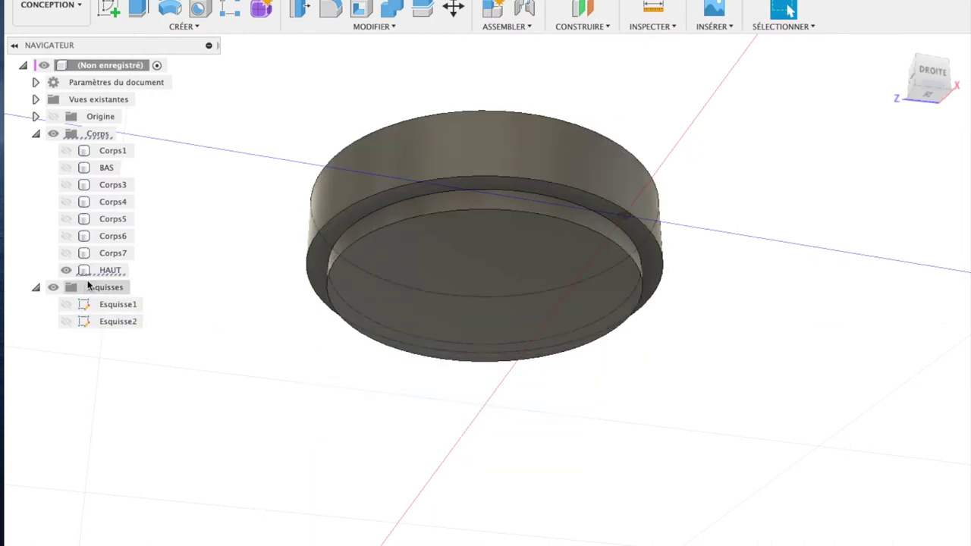
{"action": "left_click", "coordinate": [67, 168]}
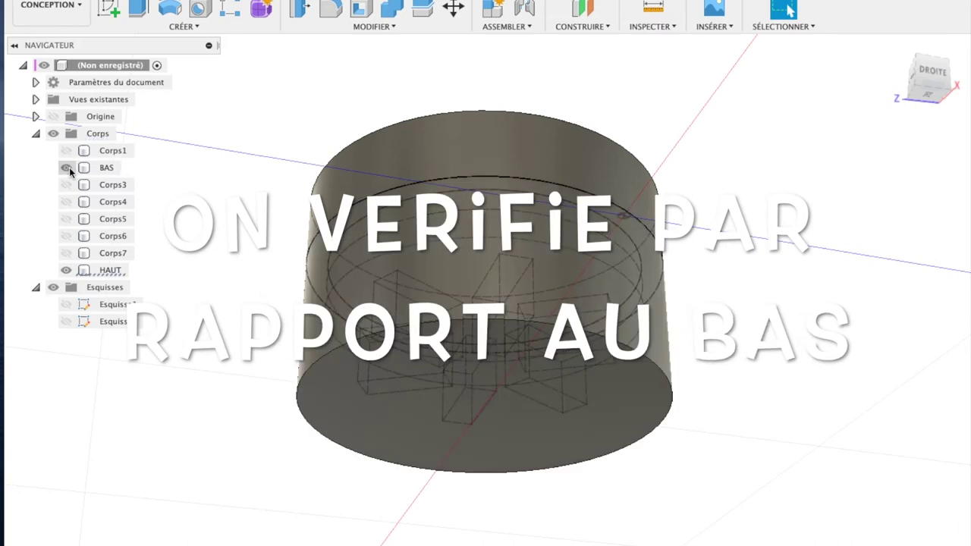
- Orbit around both bodies to check the lid's fit, then select HAUT for moving
{"action": "left_click", "coordinate": [930, 74]}
{"action": "middle_click_drag", "start_coordinate": [922, 98], "coordinate": [895, 129], "text": "shift"}
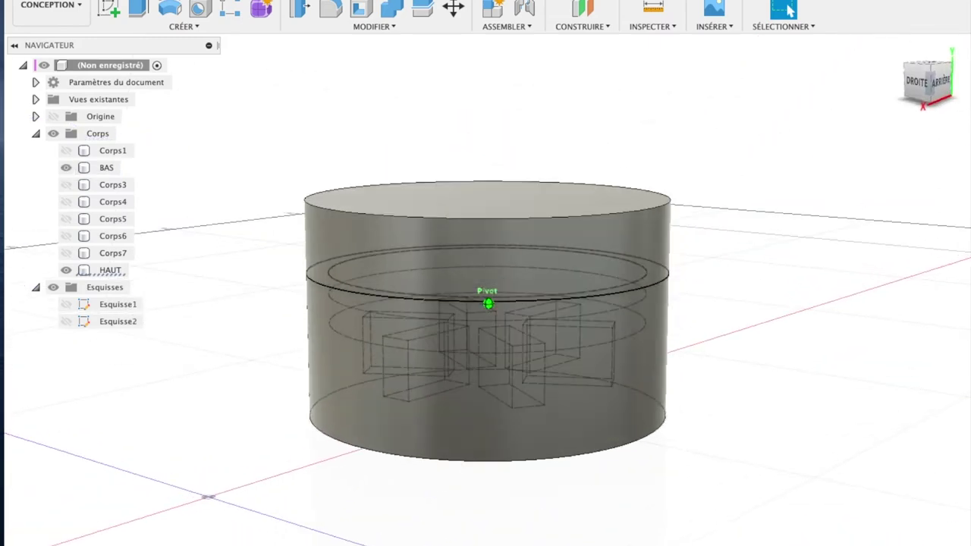
{"action": "middle_click_drag", "start_coordinate": [485, 304], "coordinate": [486, 243], "text": "shift"}
{"action": "mouse_move", "coordinate": [488, 303]}
{"action": "middle_mouse_down", "text": "shift"}
{"action": "mouse_move", "coordinate": [488, 333]}
{"action": "mouse_move", "coordinate": [488, 274]}
{"action": "mouse_move", "coordinate": [488, 338]}
{"action": "middle_mouse_up", "text": "shift"}
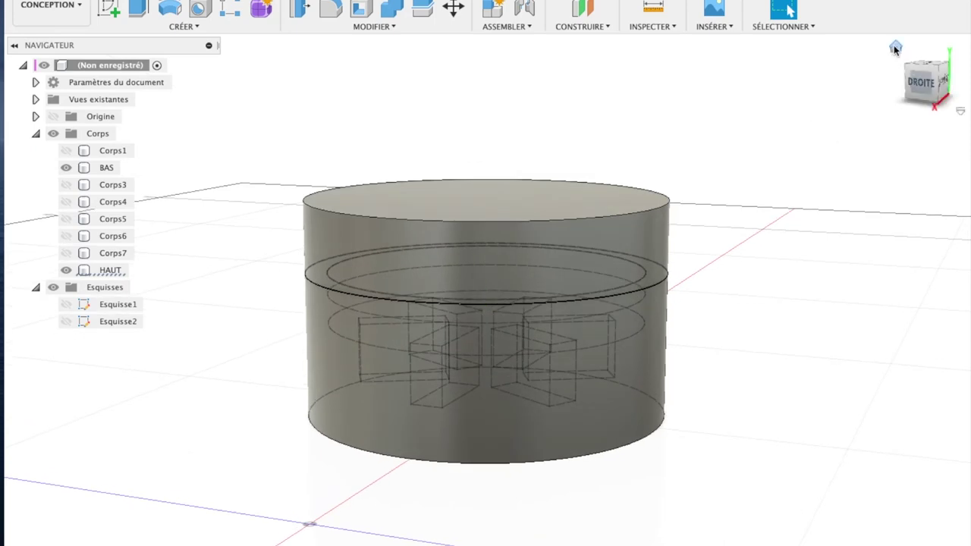
{"action": "left_click", "coordinate": [905, 91]}
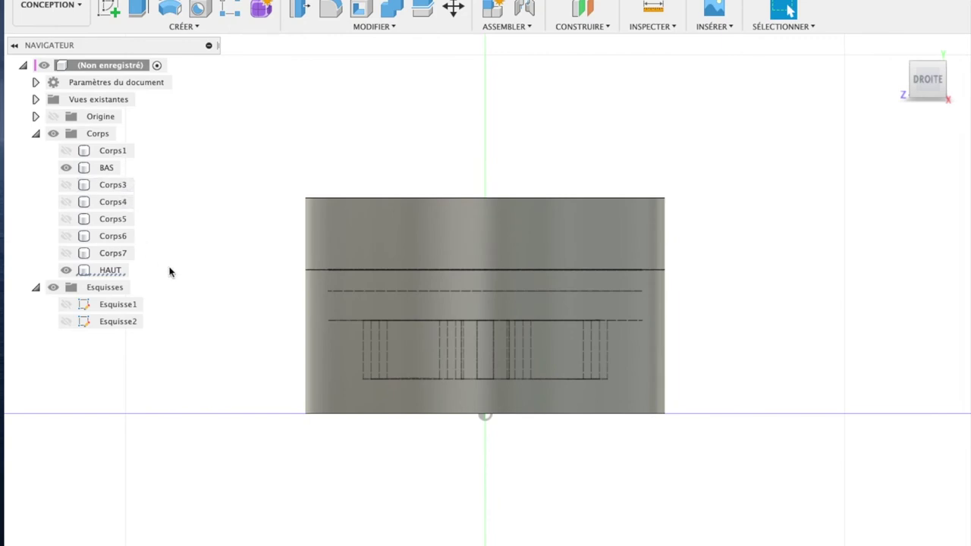
{"action": "left_click", "coordinate": [114, 272]}
{"action": "key", "text": "m"}
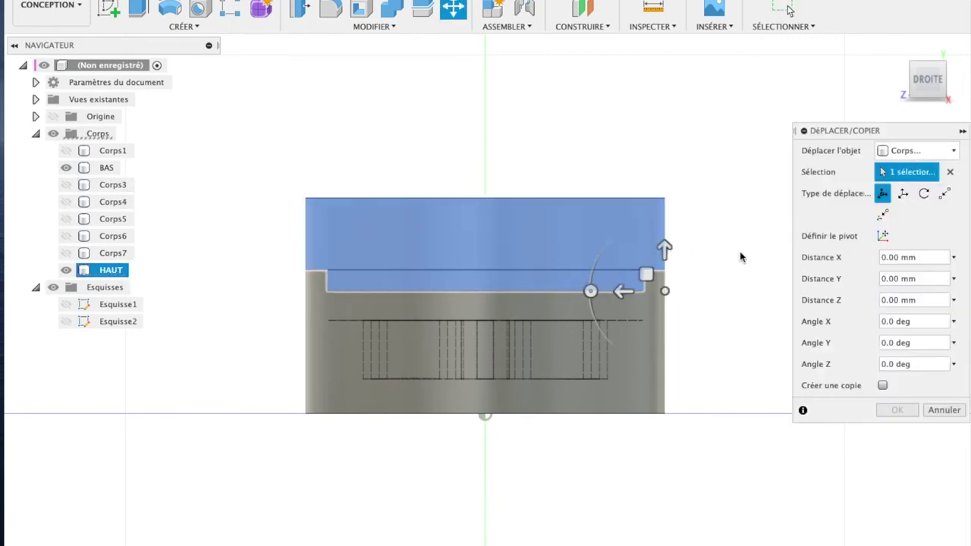
- Move the HAUT lid 19.812 mm up along Y, clear of the base
{"action": "left_click_drag", "start_coordinate": [665, 248], "coordinate": [671, 121]}
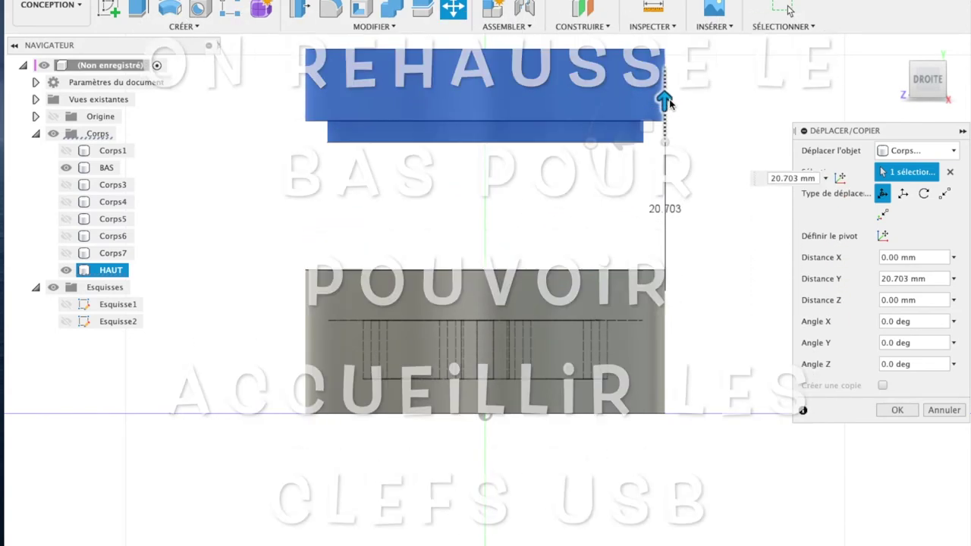
{"action": "left_click_drag", "start_coordinate": [671, 122], "coordinate": [668, 106]}
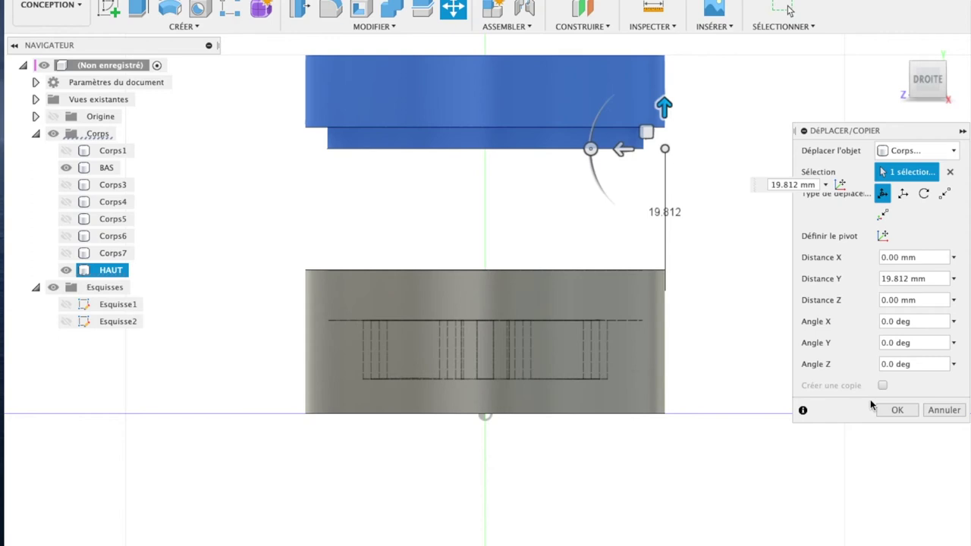
{"action": "left_click", "coordinate": [898, 410]}
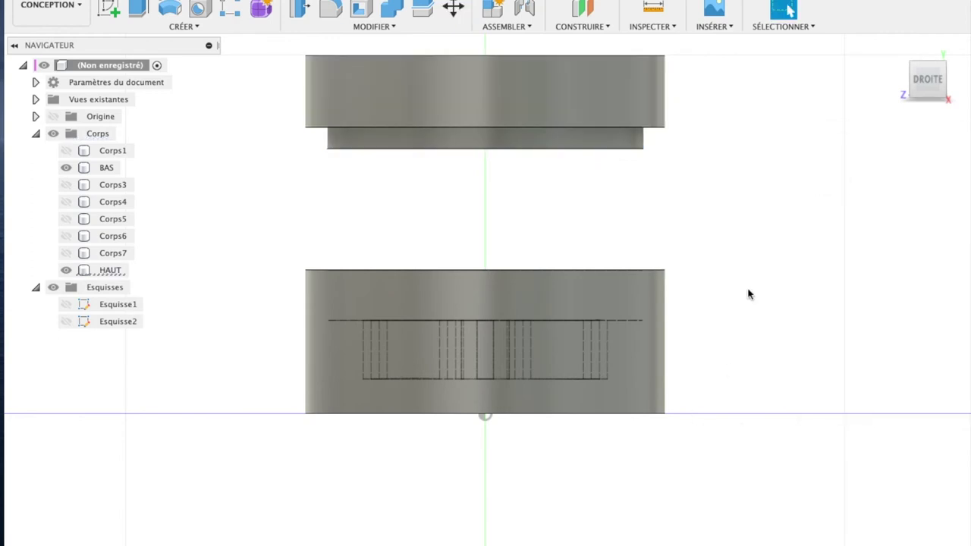
{"action": "left_click", "coordinate": [660, 27]}
- Measure the base's bottom-to-top edge distance, confirming 20.00 mm, then select its top rim face
{"action": "left_click", "coordinate": [680, 43]}
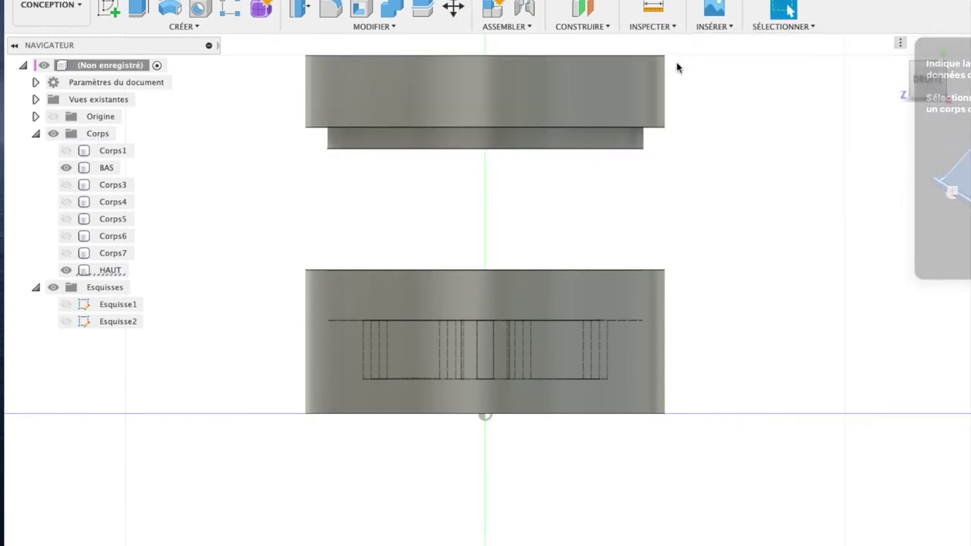
{"action": "left_click", "coordinate": [665, 417]}
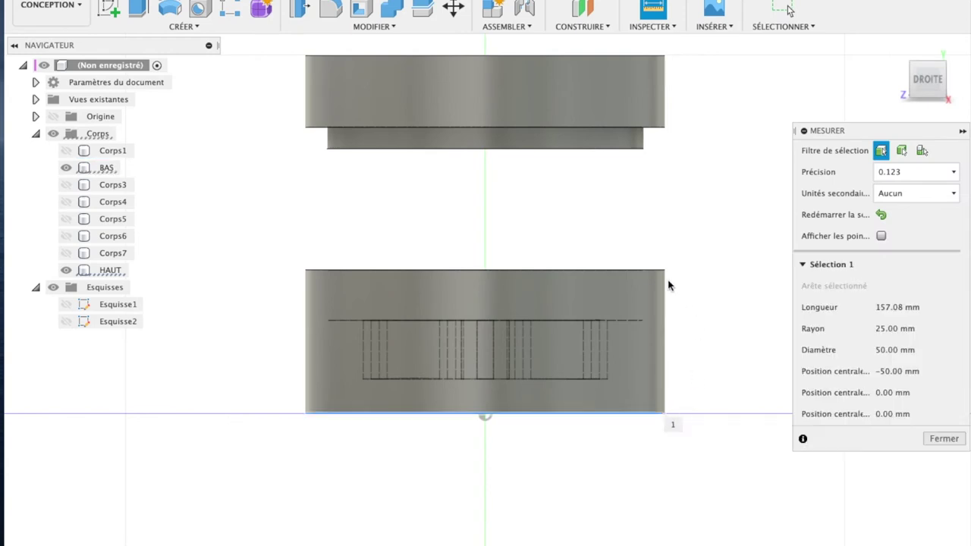
{"action": "left_click", "coordinate": [666, 271]}
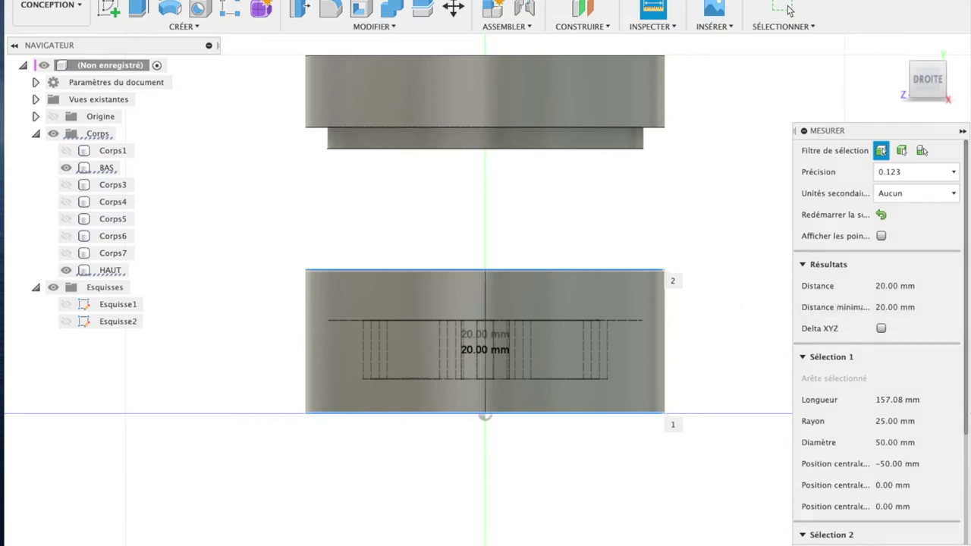
{"action": "left_click", "coordinate": [788, 9]}
{"action": "left_click_drag", "start_coordinate": [927, 81], "coordinate": [926, 106]}
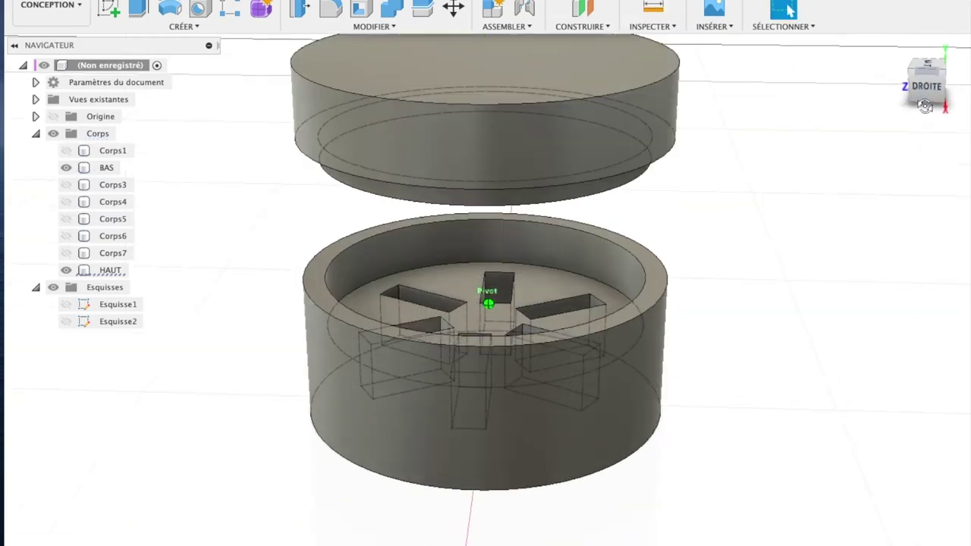
{"action": "left_click", "coordinate": [653, 281]}
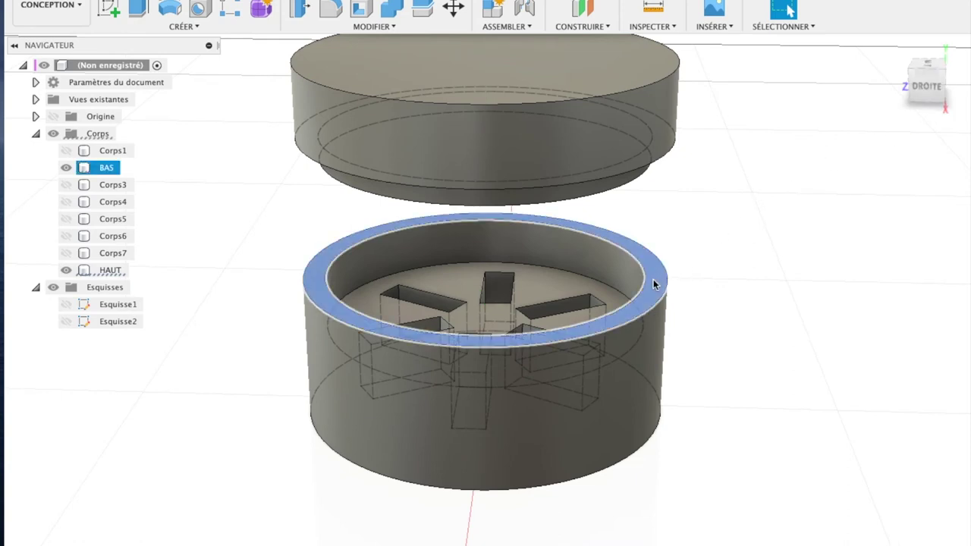
{"action": "key", "text": "e"}
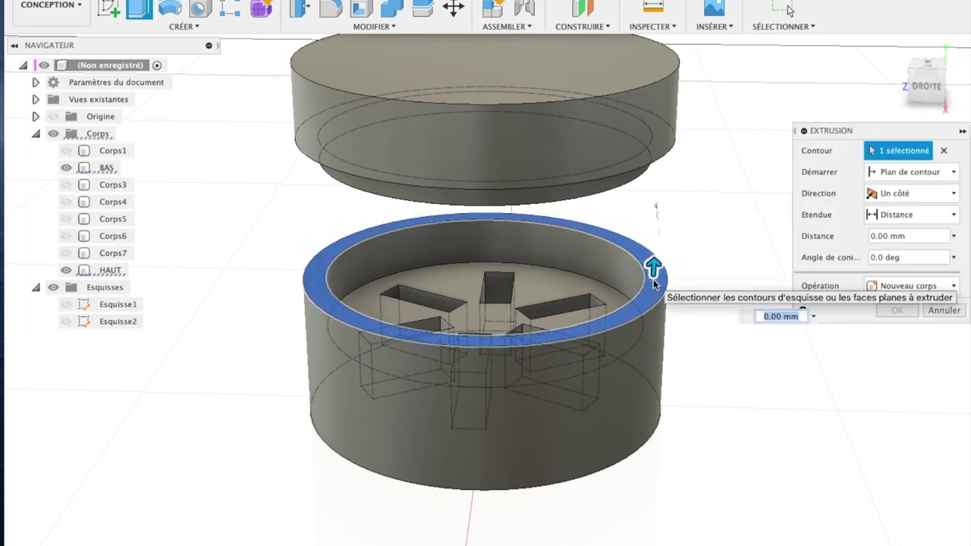
{"action": "left_click", "coordinate": [927, 89]}
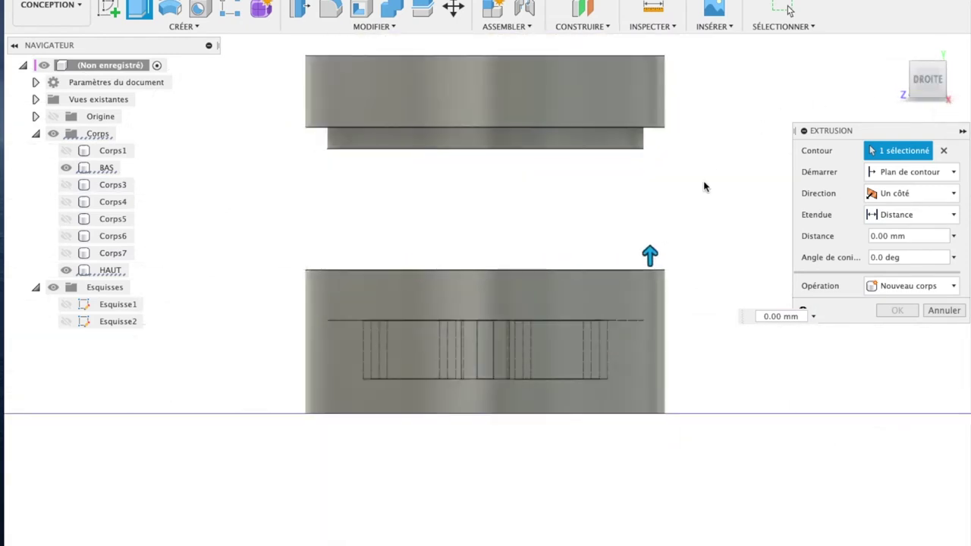
{"action": "left_click_drag", "start_coordinate": [650, 253], "coordinate": [650, 149]}
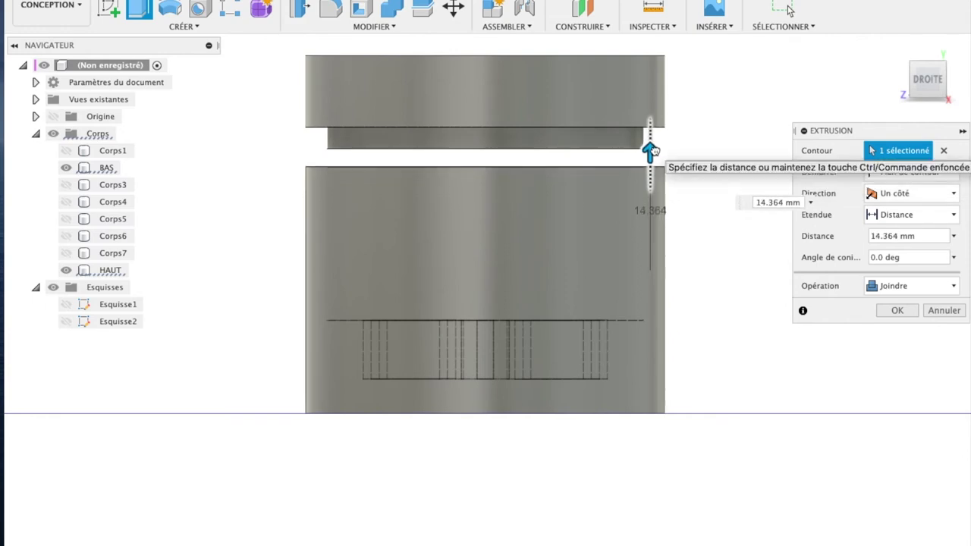
{"action": "left_click_drag", "start_coordinate": [652, 150], "coordinate": [651, 144]}
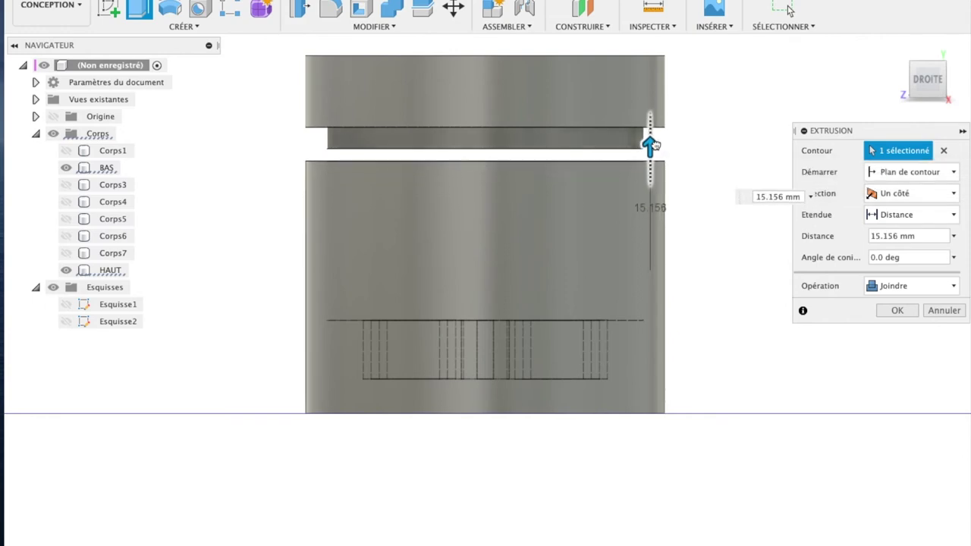
{"action": "left_click", "coordinate": [928, 236]}
{"action": "key", "text": "ctrl+a"}
{"action": "type", "text": "20"}
{"action": "key", "text": "Return"}
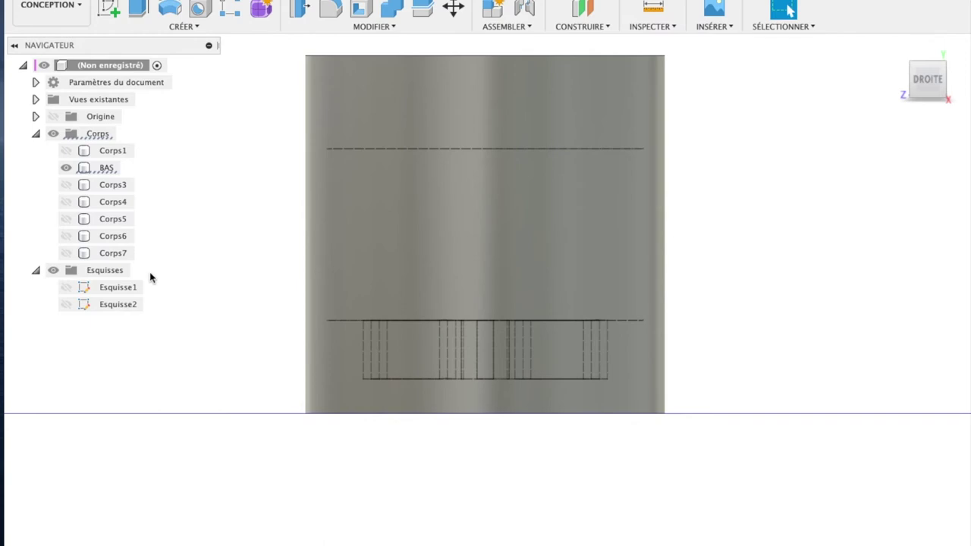
{"action": "left_click", "coordinate": [109, 254]}
{"action": "type", "text": "HAUT"}
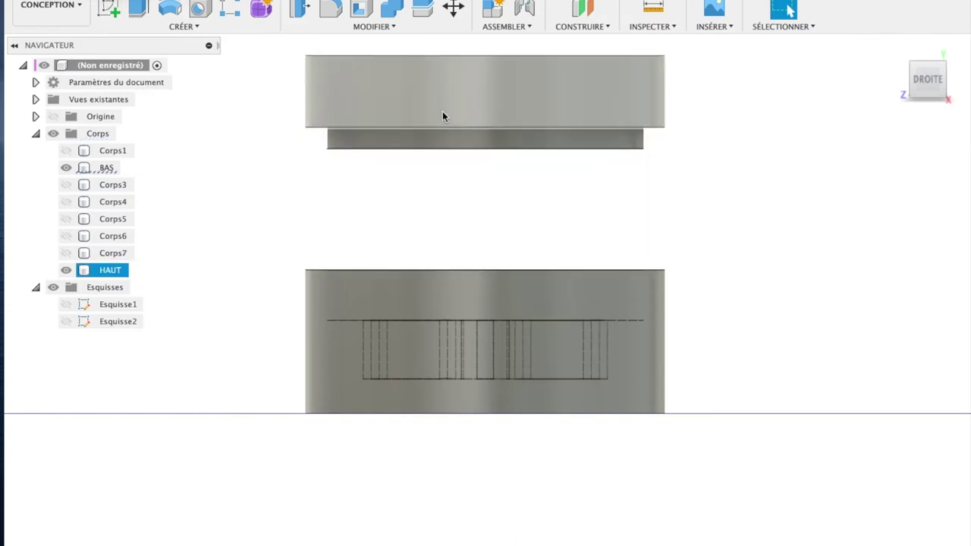
- Hide the HAUT lid so the BAS base stands alone
{"action": "left_click", "coordinate": [96, 167]}
{"action": "left_click", "coordinate": [66, 168]}
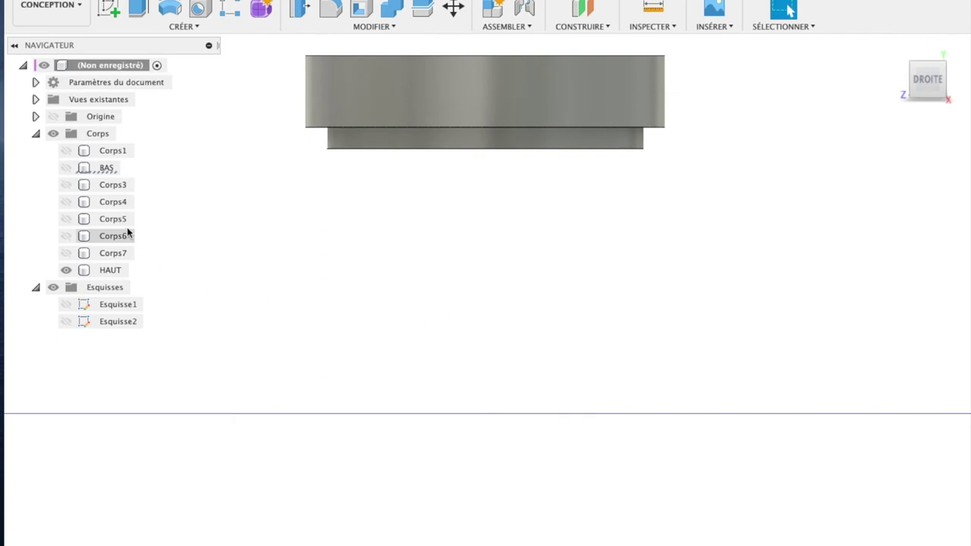
{"action": "left_click", "coordinate": [66, 168]}
{"action": "left_click", "coordinate": [66, 270]}
- Extrude the base's rim face 20 mm upward as a join, then show HAUT again
{"action": "left_click_drag", "start_coordinate": [929, 84], "coordinate": [654, 295]}
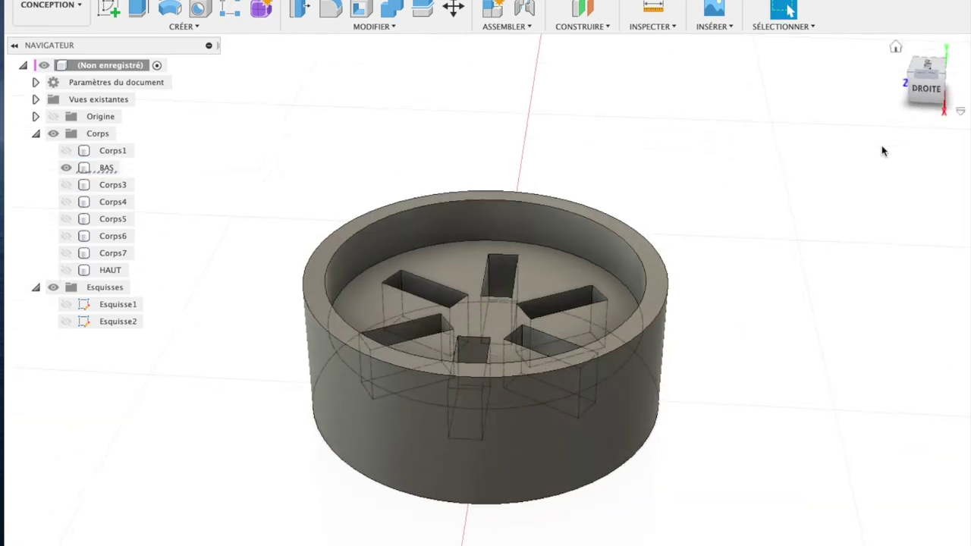
{"action": "left_click", "coordinate": [654, 296]}
{"action": "key", "text": "e"}
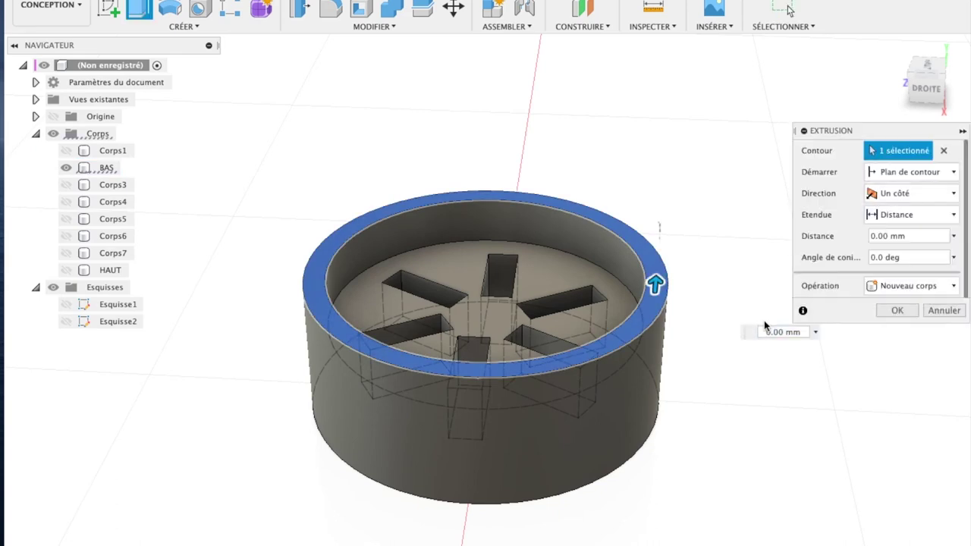
{"action": "left_click", "coordinate": [953, 237]}
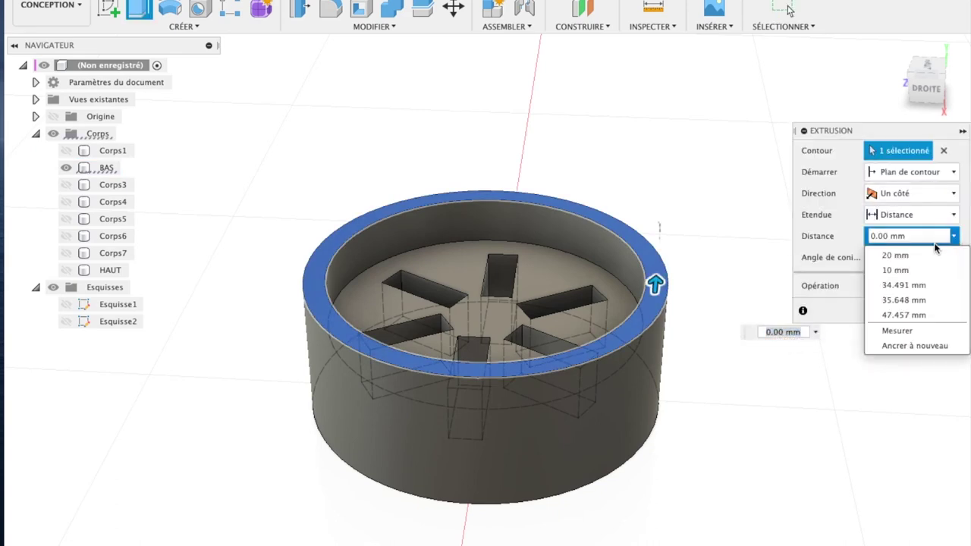
{"action": "left_click", "coordinate": [842, 251]}
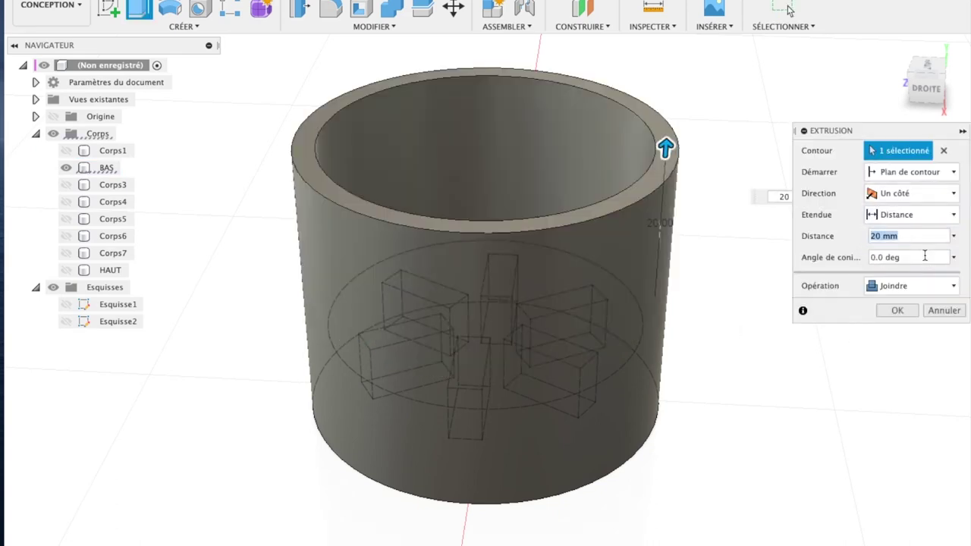
{"action": "left_click", "coordinate": [897, 311]}
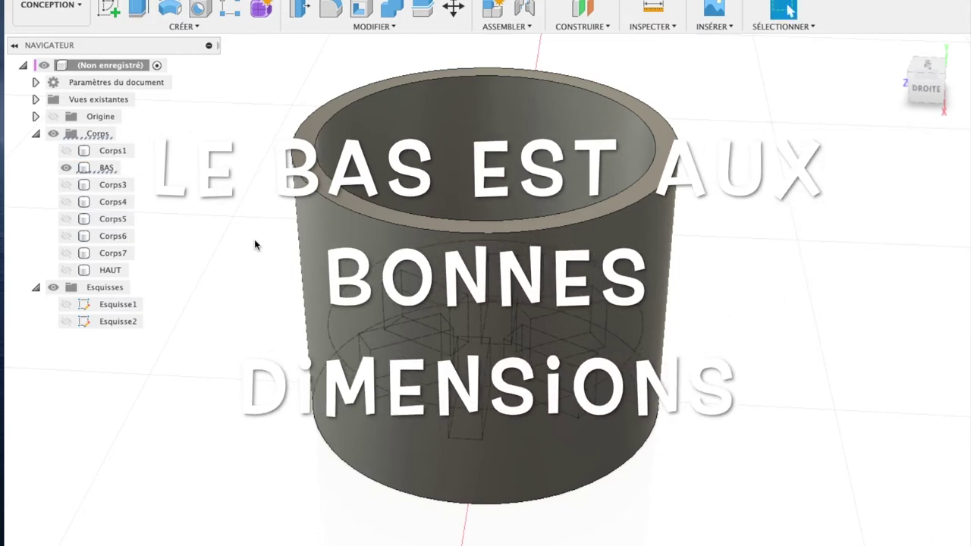
{"action": "left_click", "coordinate": [66, 271]}
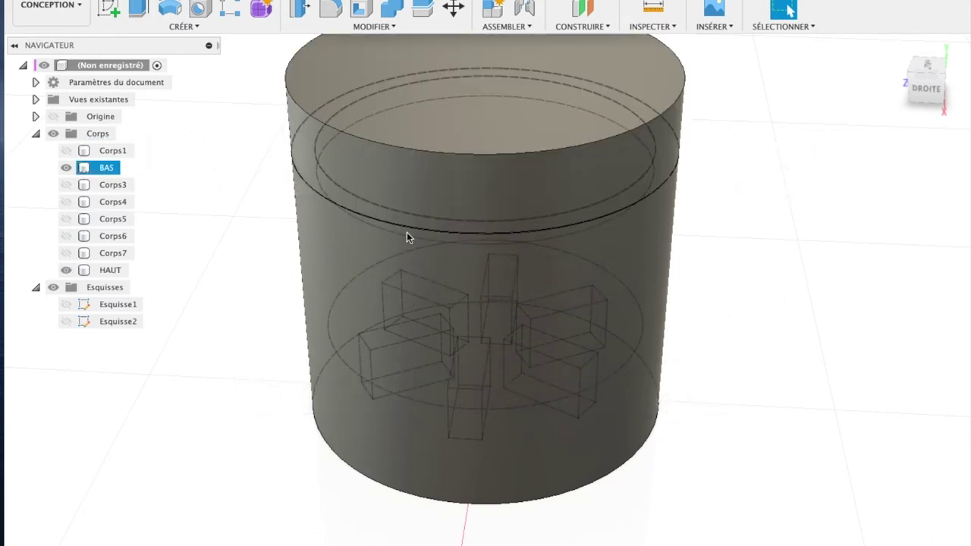
- From a tilted side view, hide the HAUT lid, leaving the extended BAS container visible
{"action": "left_click", "coordinate": [924, 87]}
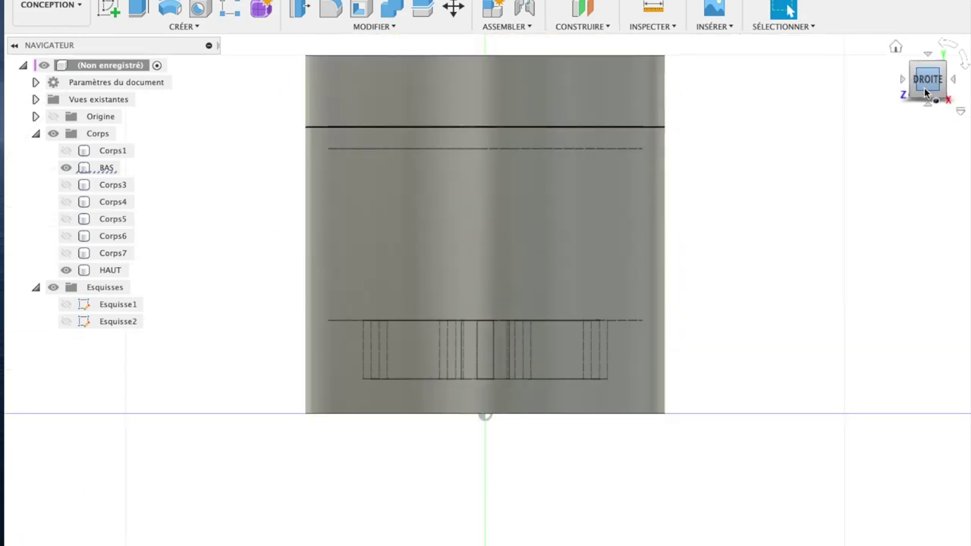
{"action": "middle_click_drag", "start_coordinate": [924, 92], "coordinate": [888, 113], "text": "shift"}
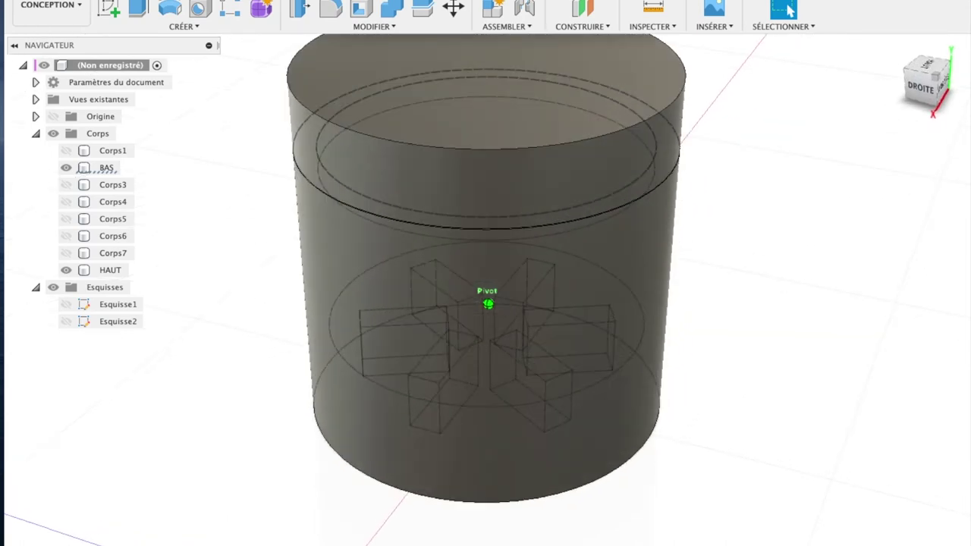
{"action": "middle_click_drag", "start_coordinate": [888, 113], "coordinate": [887, 114], "text": "shift"}
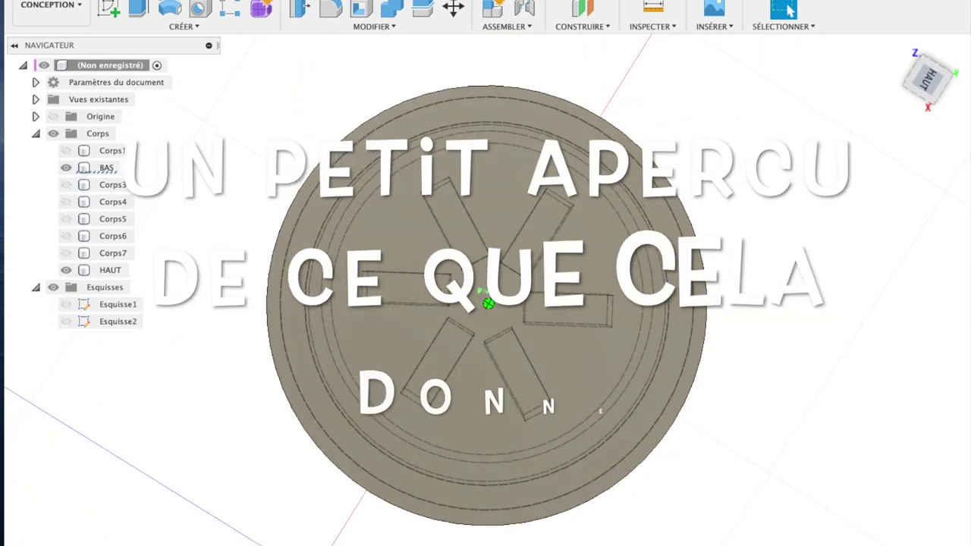
{"action": "middle_click_drag", "start_coordinate": [888, 114], "coordinate": [647, 290], "text": "shift"}
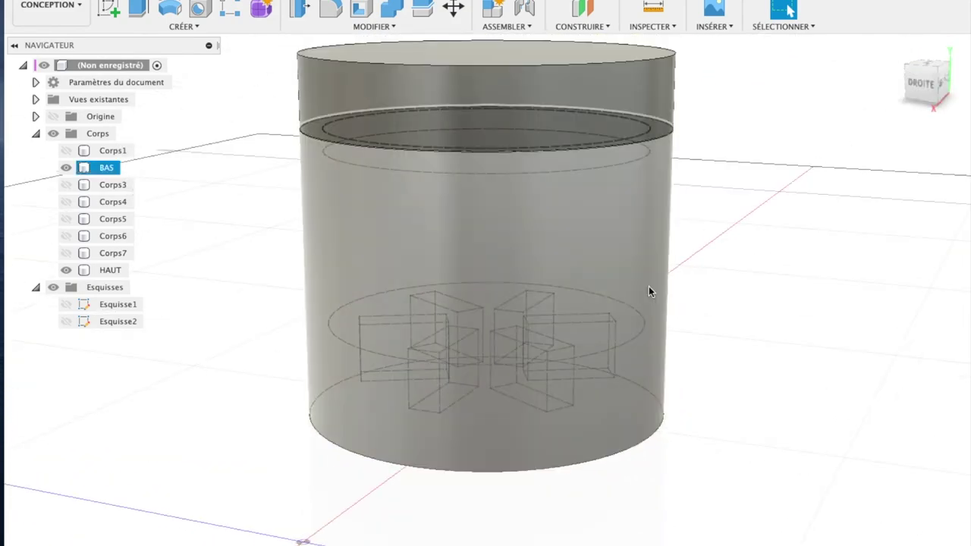
{"action": "scroll", "coordinate": [800, 285], "scroll_direction": "down", "scroll_amount": 2}
{"action": "scroll", "coordinate": [800, 285], "scroll_direction": "down", "scroll_amount": 1}
{"action": "scroll", "coordinate": [801, 285], "scroll_direction": "down", "scroll_amount": 1}
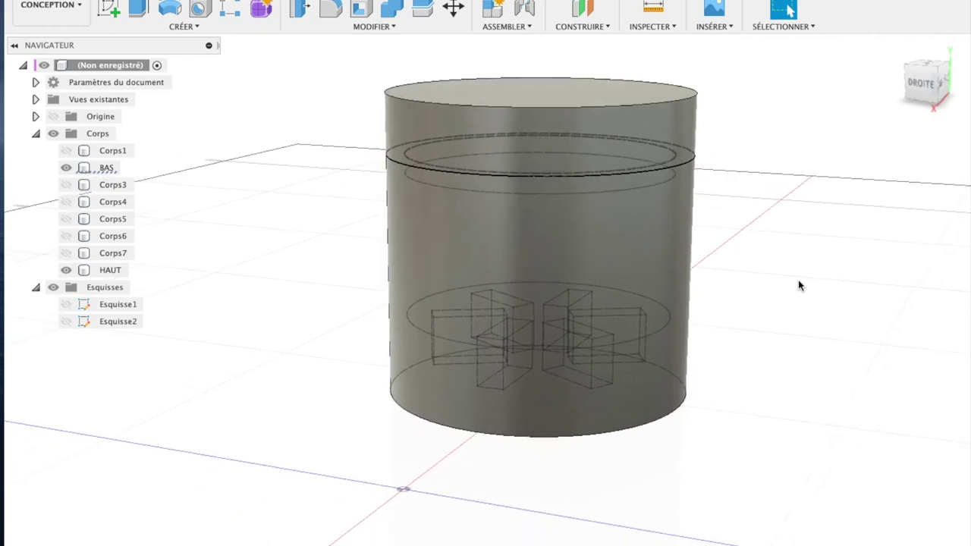
{"action": "left_click", "coordinate": [448, 195]}
{"action": "left_click", "coordinate": [241, 154]}
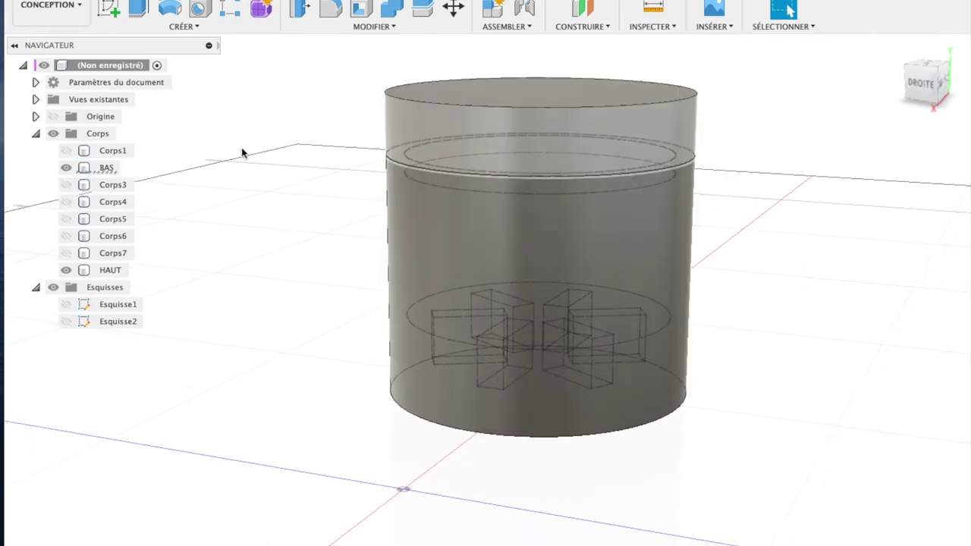
{"action": "left_click", "coordinate": [84, 272]}
{"action": "left_click", "coordinate": [67, 270]}
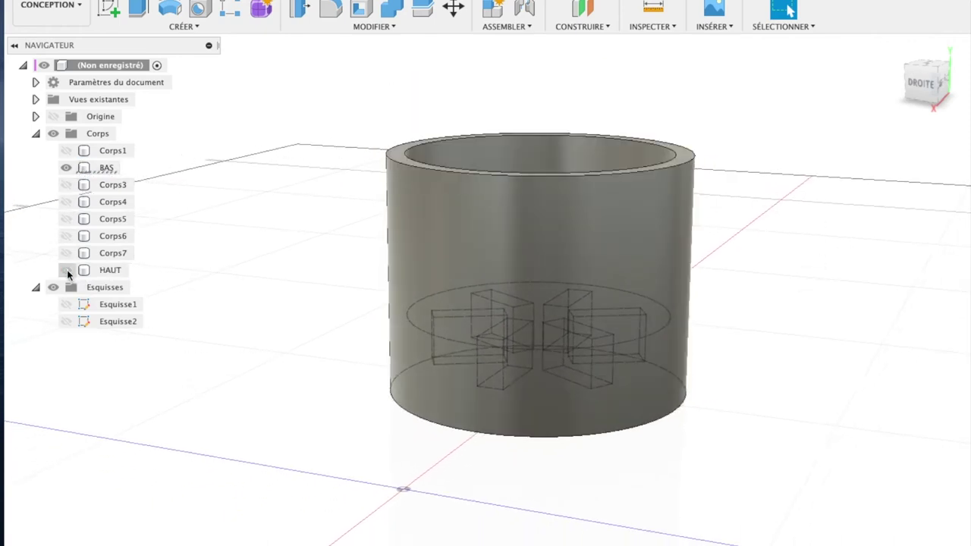
{"action": "left_click", "coordinate": [500, 180]}
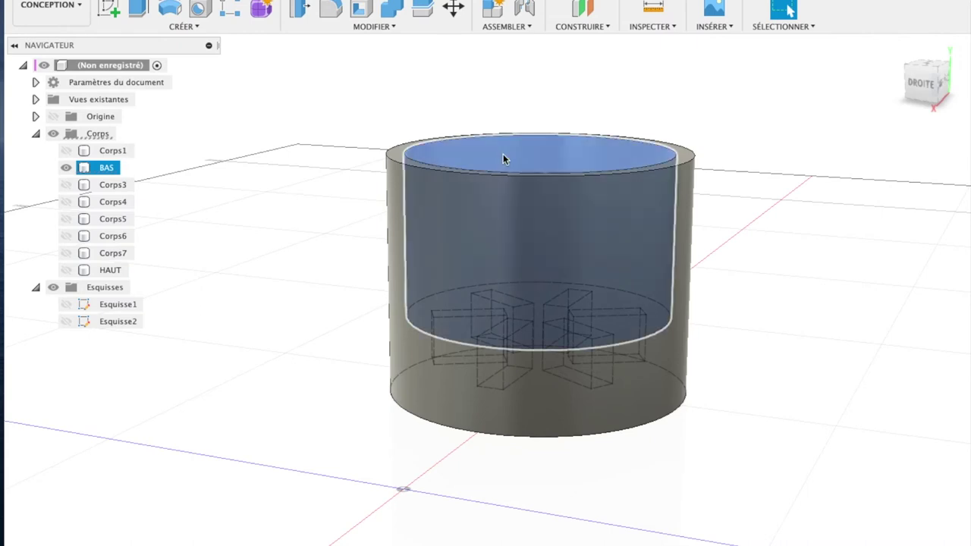
- Start a thread (Filetage) on the bottom part's inner wall
{"action": "left_click", "coordinate": [546, 154]}
{"action": "left_click", "coordinate": [202, 28]}
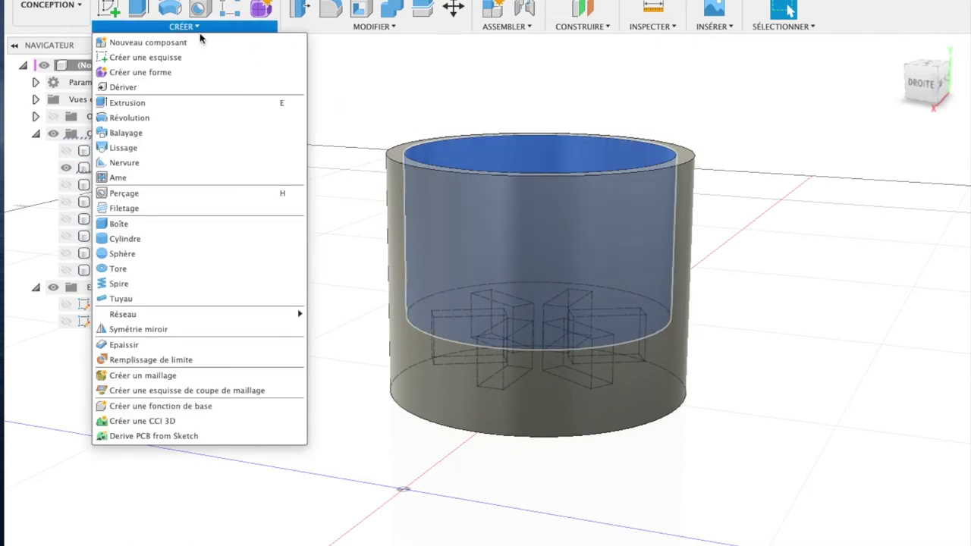
{"action": "left_click", "coordinate": [192, 210]}
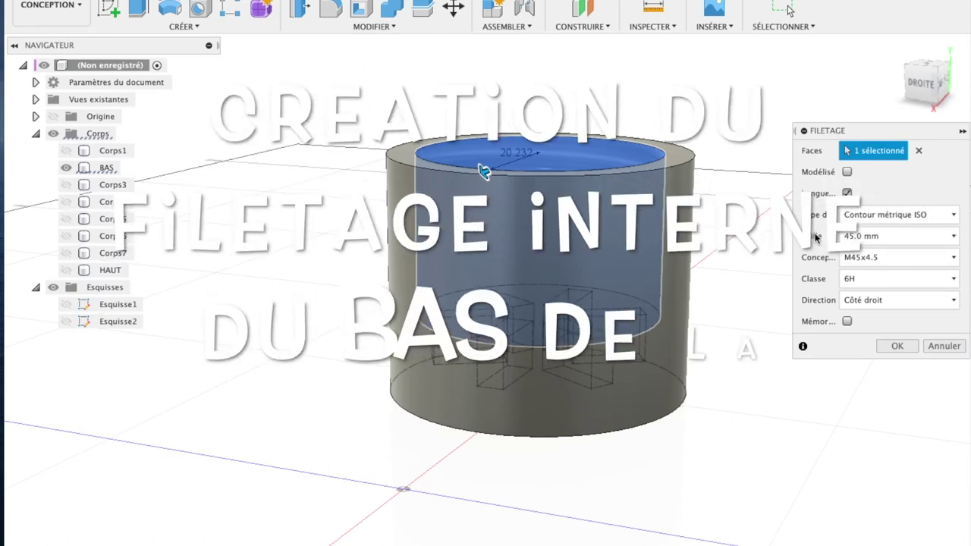
{"action": "left_click_drag", "start_coordinate": [916, 93], "coordinate": [921, 107]}
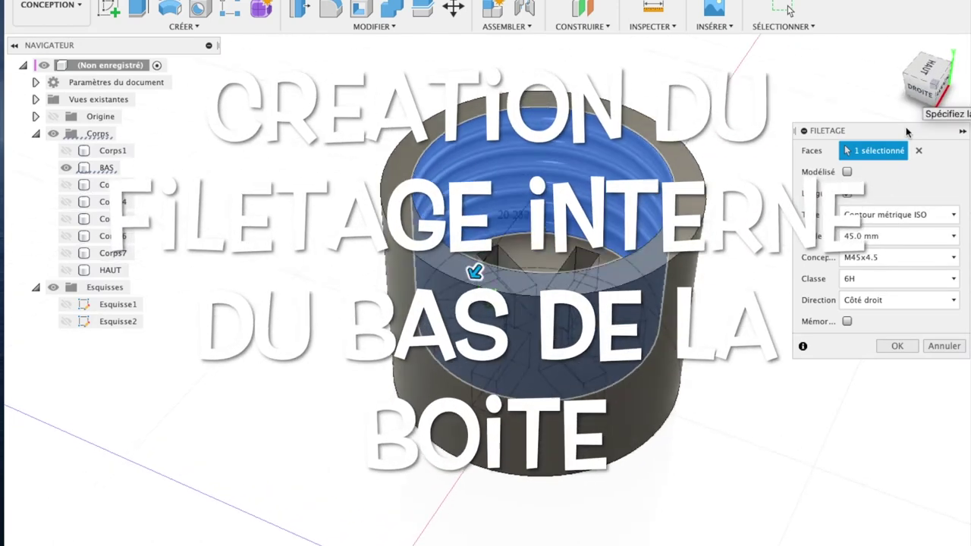
{"action": "left_click_drag", "start_coordinate": [922, 106], "coordinate": [906, 187]}
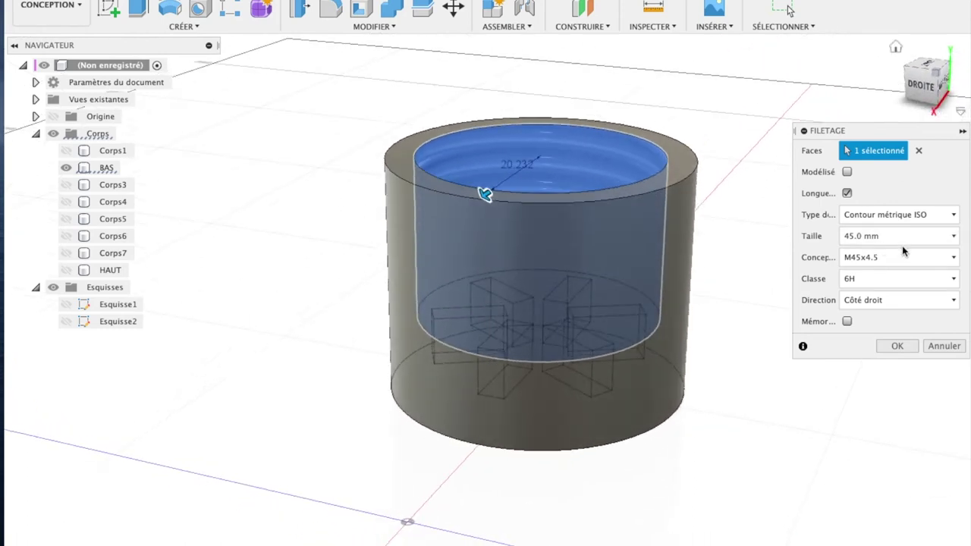
- Try a 27.0 mm thread size, cancel the thread, and reselect the inner wall
{"action": "left_click", "coordinate": [954, 237]}
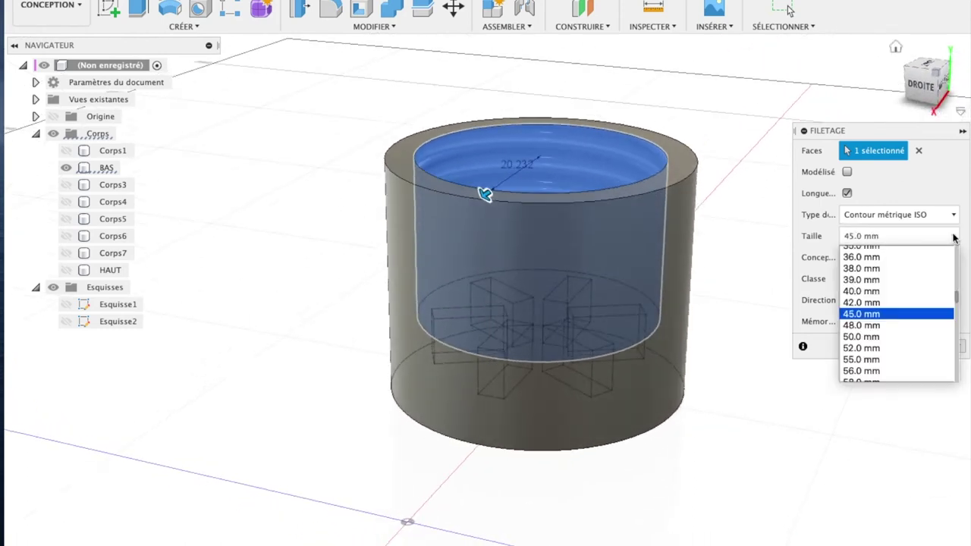
{"action": "scroll", "coordinate": [902, 290], "scroll_direction": "up", "scroll_amount": 2}
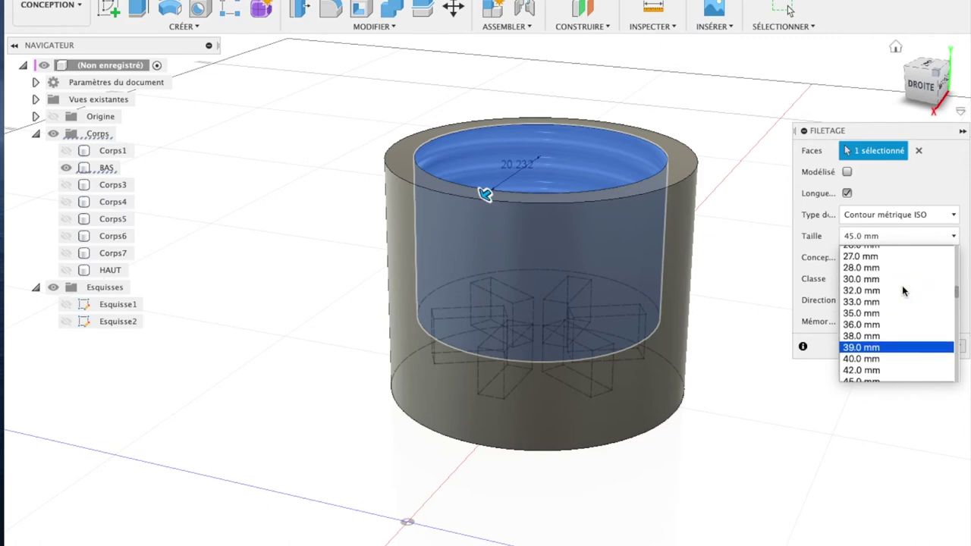
{"action": "left_click", "coordinate": [891, 257]}
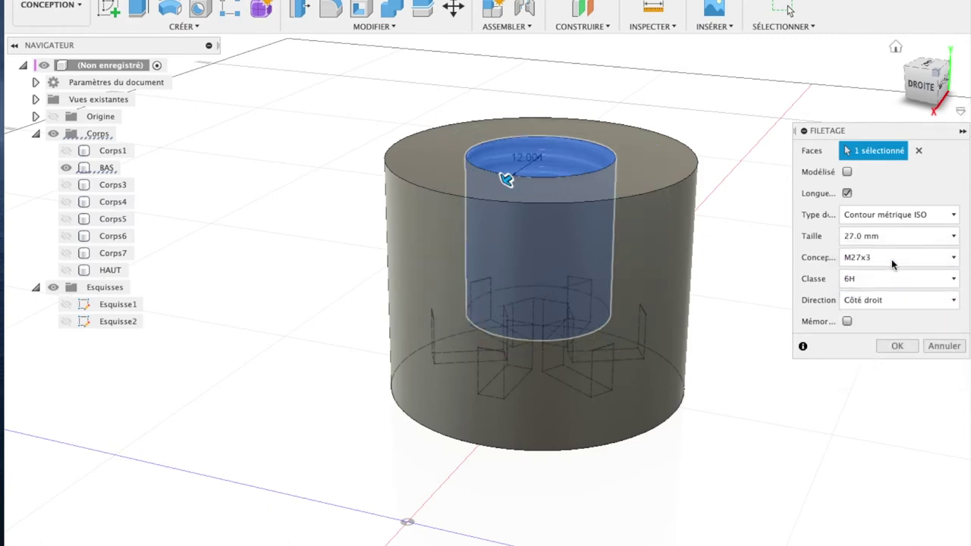
{"action": "left_click", "coordinate": [944, 346]}
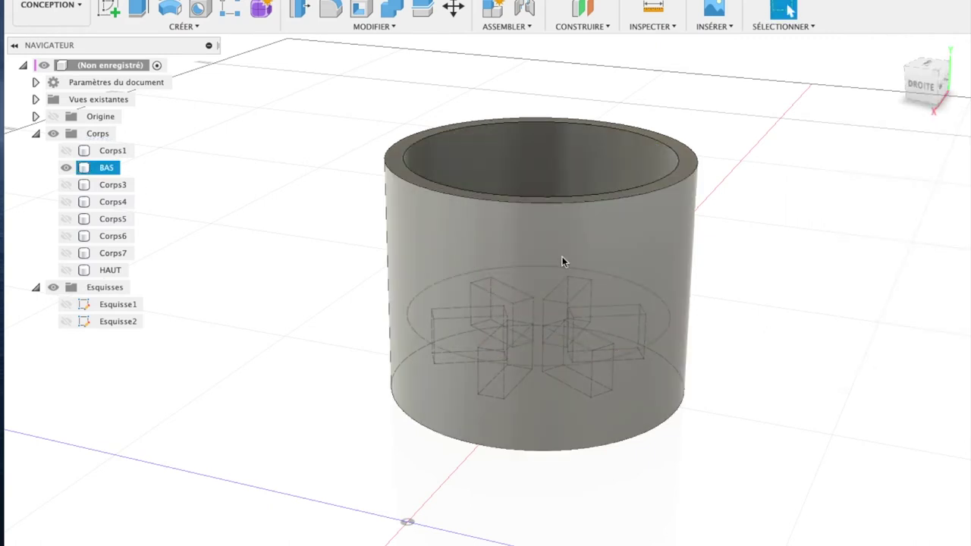
{"action": "left_click", "coordinate": [395, 150]}
{"action": "left_click", "coordinate": [184, 27]}
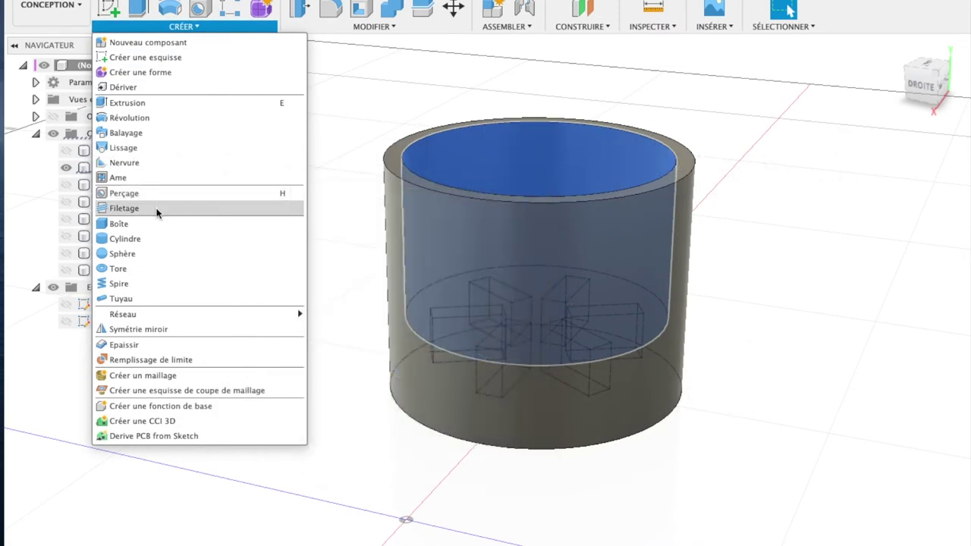
- Try a modelled thread on the inner wall at various sizes, return to 45 mm, then cancel
{"action": "left_click", "coordinate": [158, 209]}
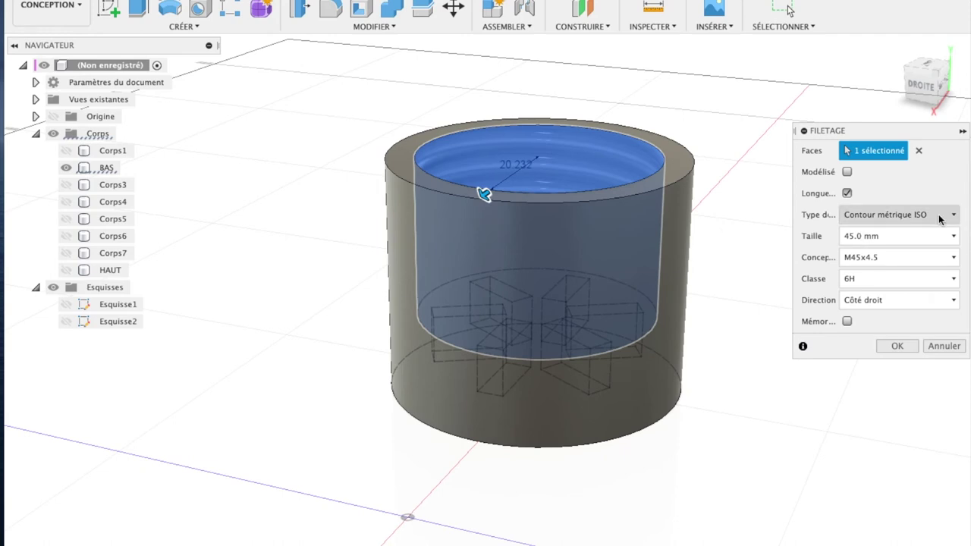
{"action": "left_click", "coordinate": [848, 172]}
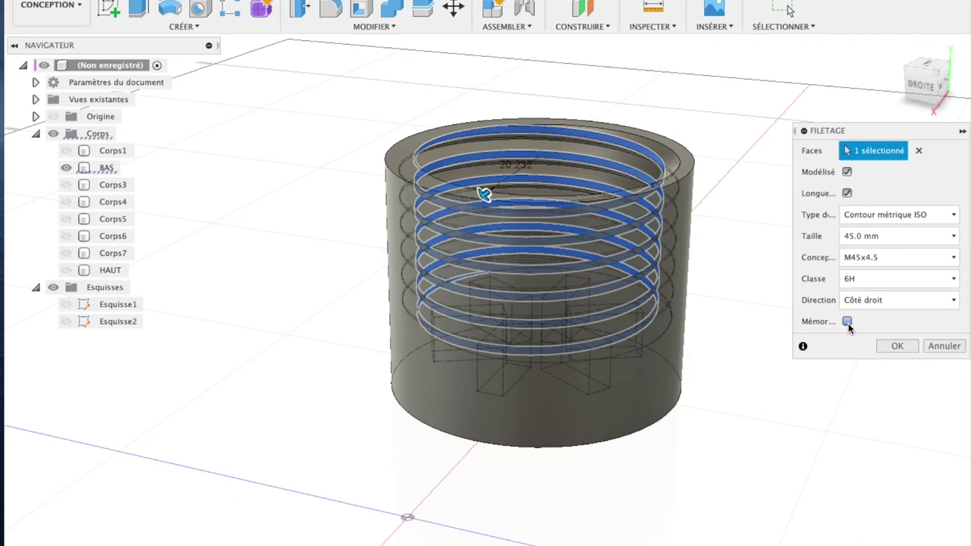
{"action": "mouse_move", "coordinate": [484, 193]}
{"action": "left_mouse_down"}
{"action": "mouse_move", "coordinate": [508, 187]}
{"action": "mouse_move", "coordinate": [492, 199]}
{"action": "left_mouse_up"}
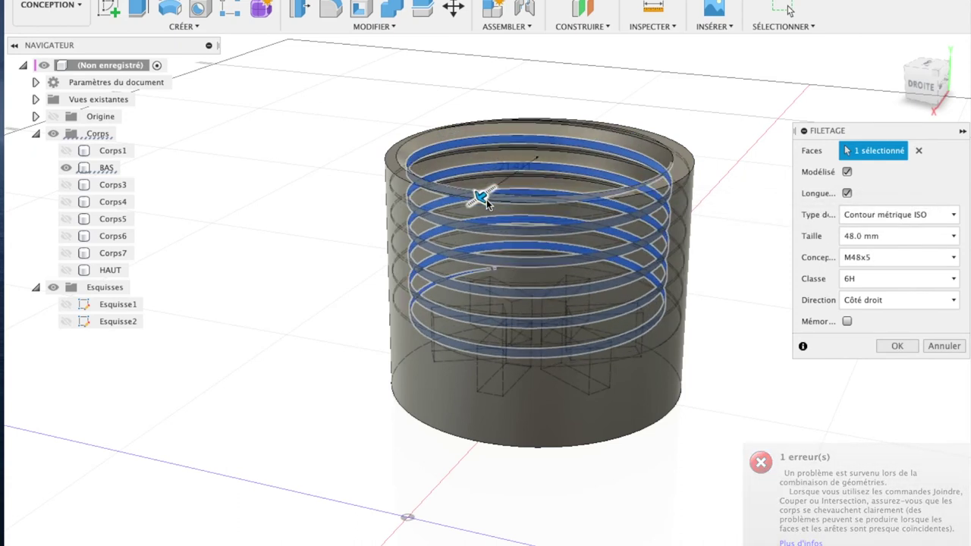
{"action": "left_click_drag", "start_coordinate": [486, 199], "coordinate": [491, 197]}
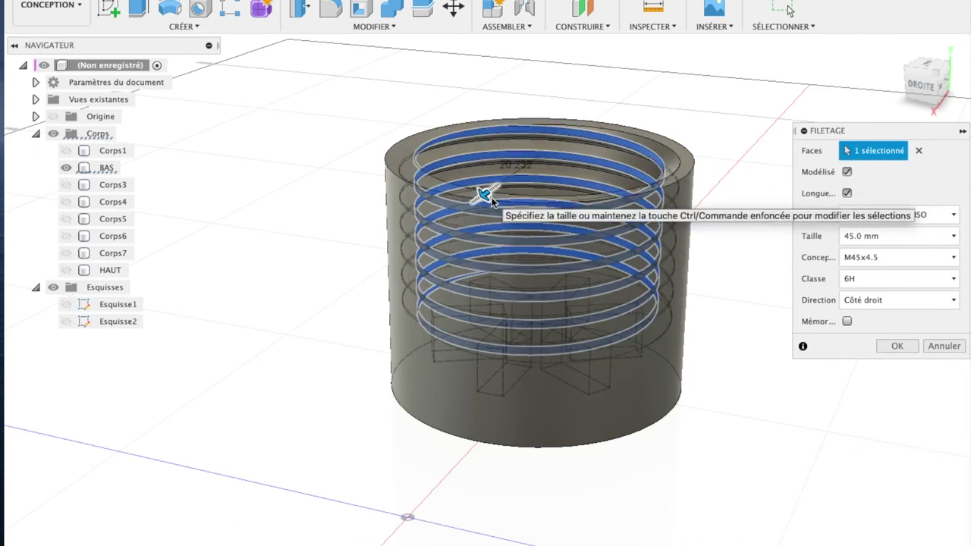
{"action": "left_click", "coordinate": [944, 346]}
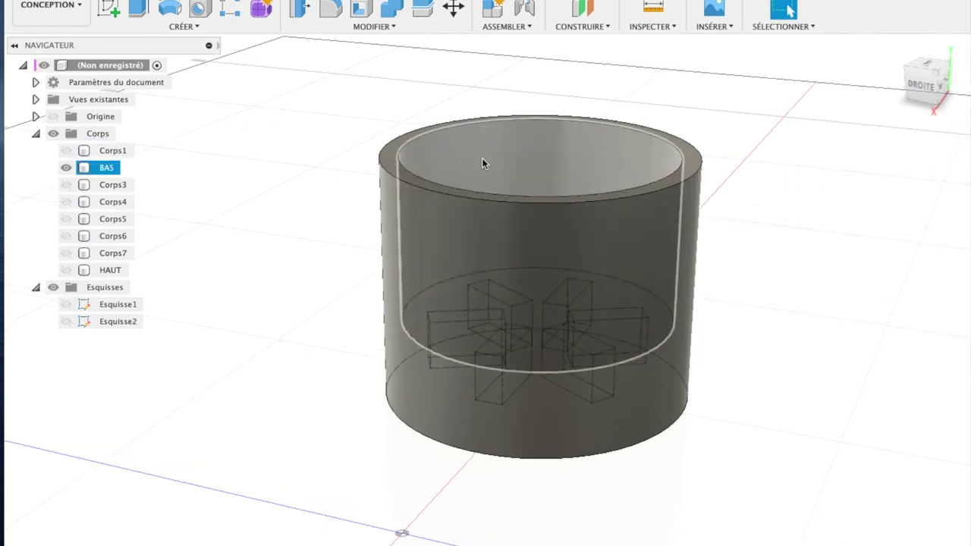
- Add a modelled 10 mm long M45x4.5 6H thread, offset down the BAS inner wall
{"action": "left_click", "coordinate": [182, 27]}
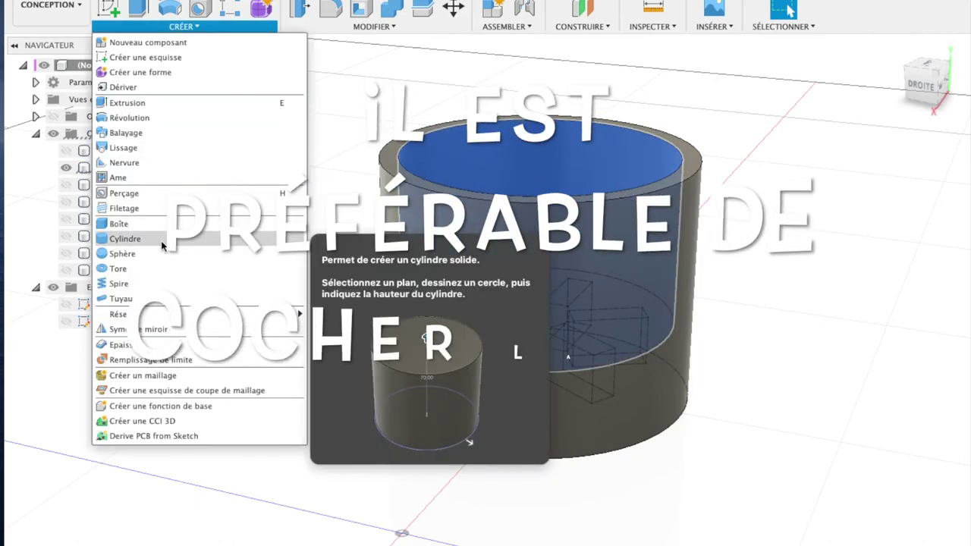
{"action": "left_click", "coordinate": [124, 208]}
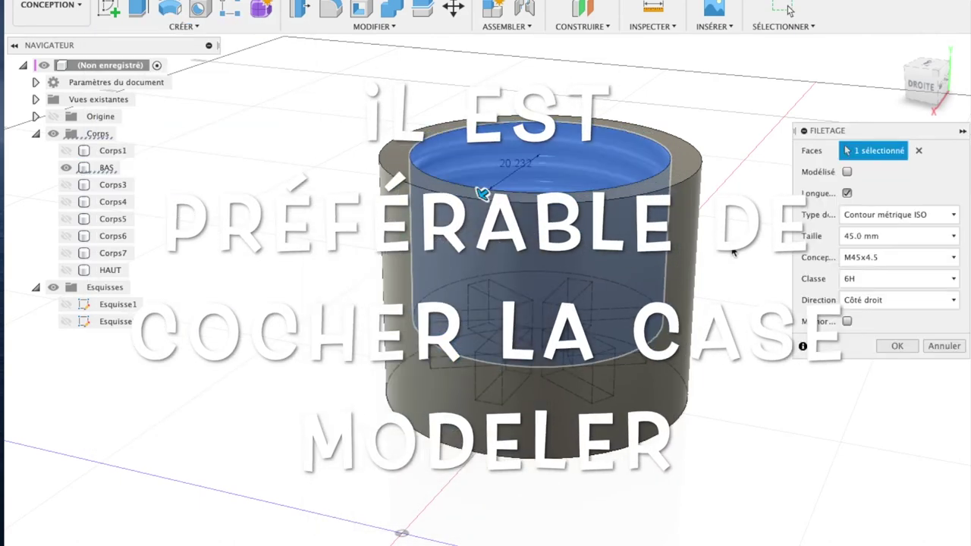
{"action": "left_click", "coordinate": [847, 173]}
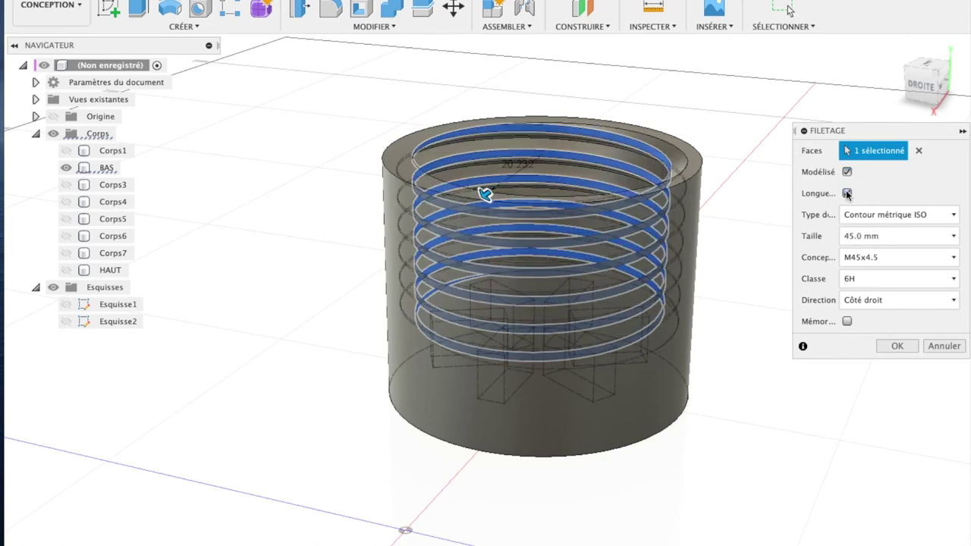
{"action": "left_click", "coordinate": [846, 193]}
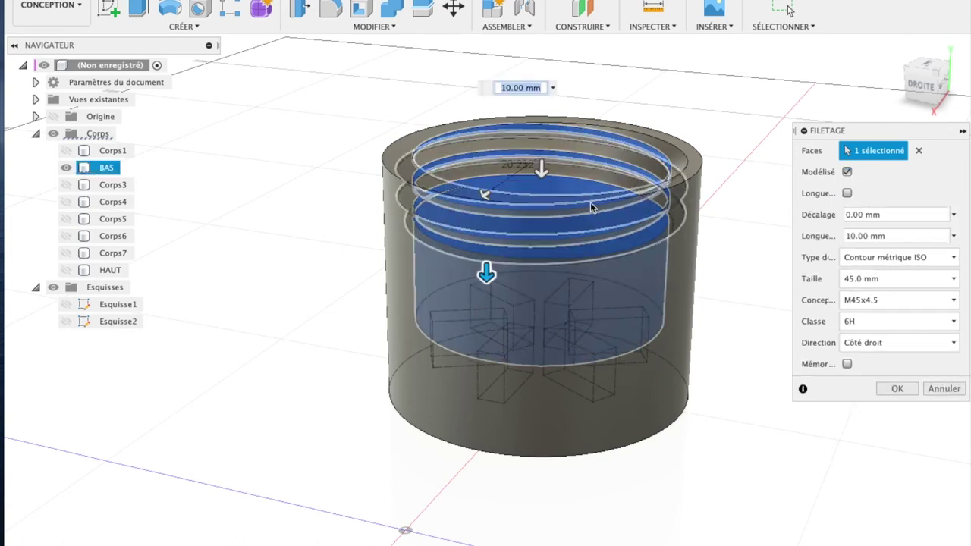
{"action": "left_click", "coordinate": [541, 167]}
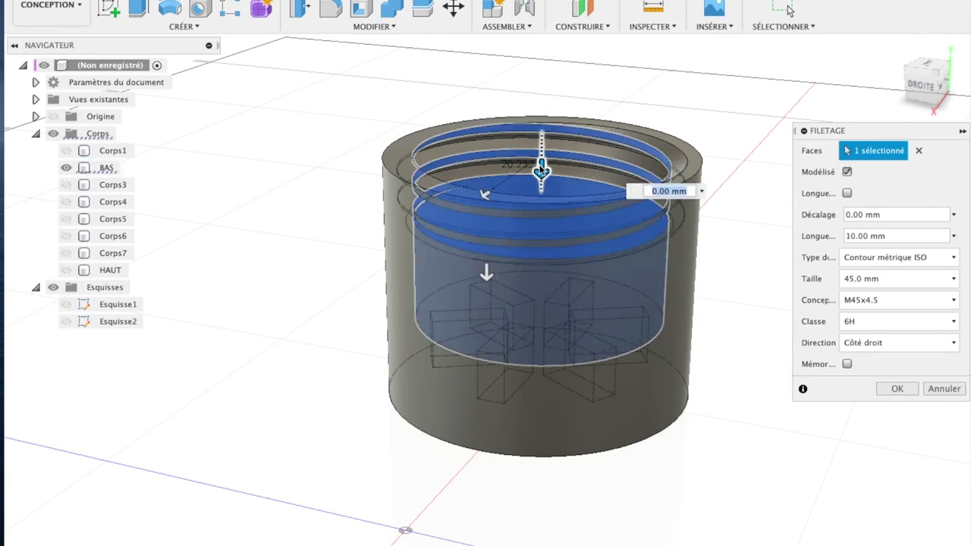
{"action": "mouse_move", "coordinate": [541, 171]}
{"action": "left_mouse_down"}
{"action": "mouse_move", "coordinate": [541, 188]}
{"action": "mouse_move", "coordinate": [533, 155]}
{"action": "left_mouse_up"}
{"action": "left_click", "coordinate": [847, 364]}
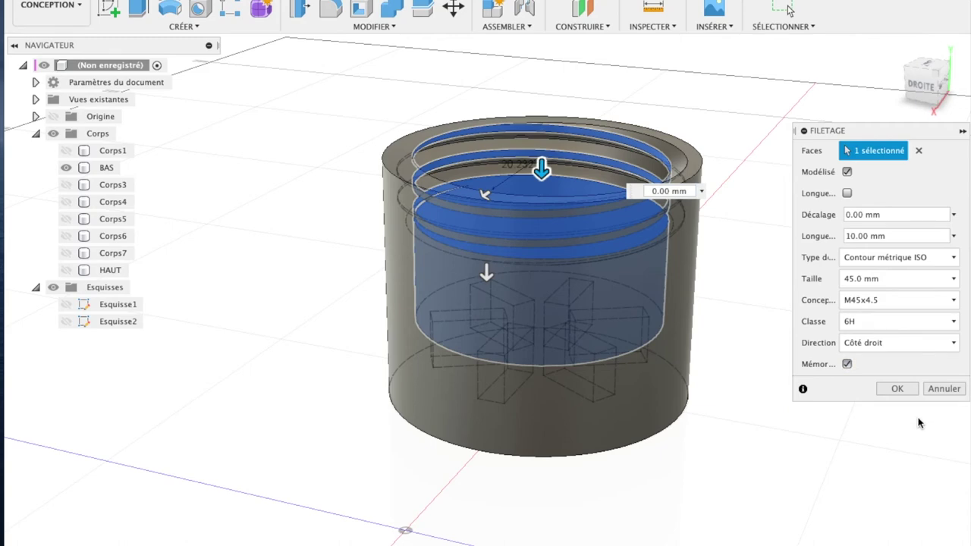
{"action": "mouse_move", "coordinate": [926, 69]}
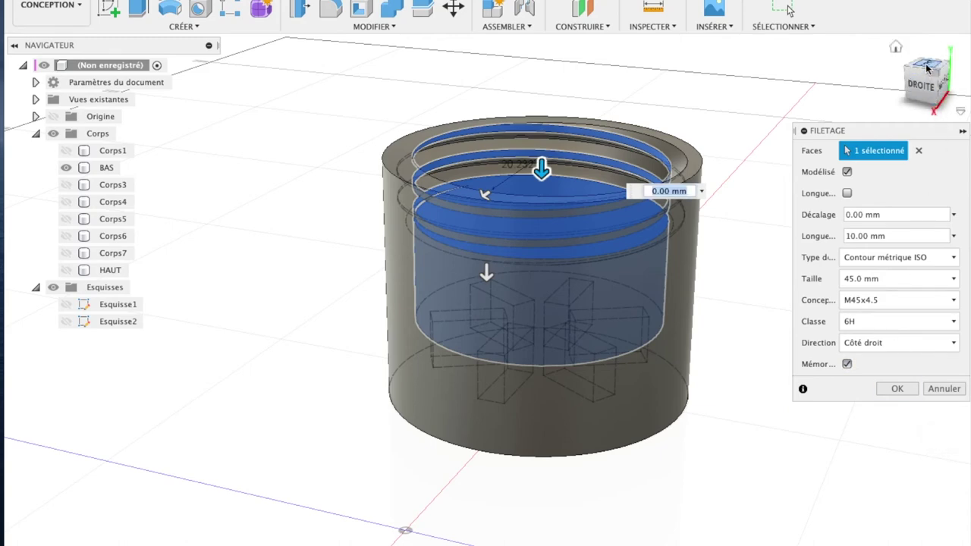
{"action": "mouse_move", "coordinate": [927, 69]}
{"action": "left_mouse_down"}
{"action": "mouse_move", "coordinate": [917, 106]}
{"action": "mouse_move", "coordinate": [927, 82]}
{"action": "left_mouse_up"}
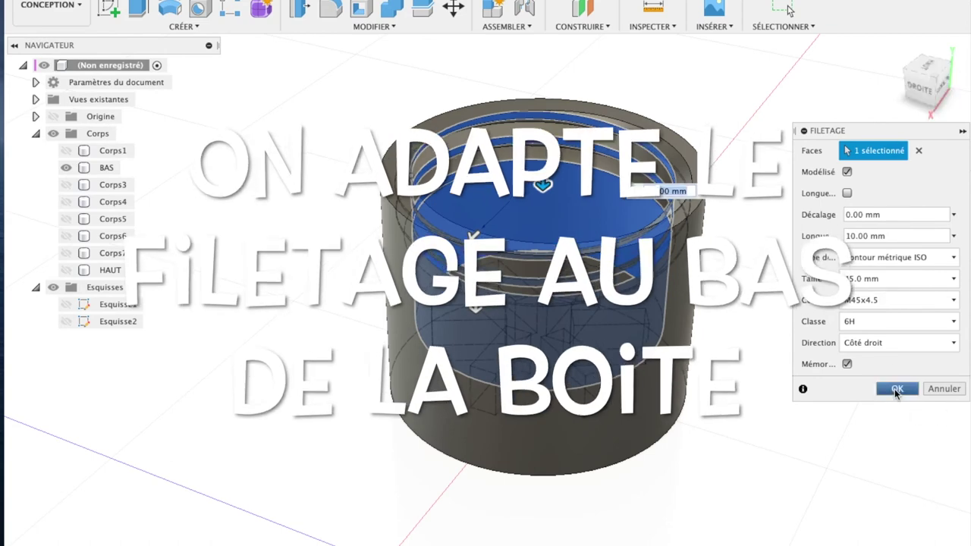
{"action": "left_click", "coordinate": [896, 390]}
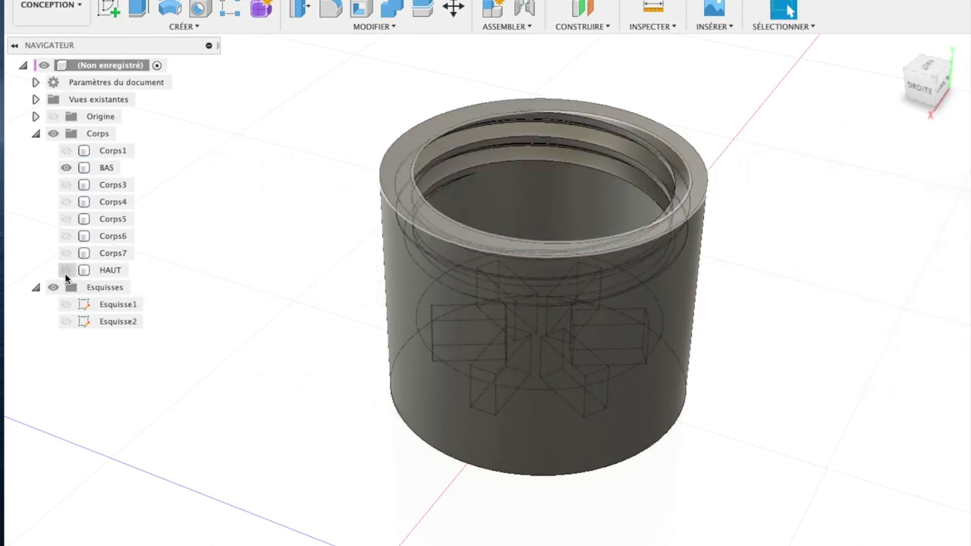
- Show only the HAUT lid and give its lower ring a modelled 3 mm M45x4.5 6g thread
{"action": "left_click", "coordinate": [66, 271]}
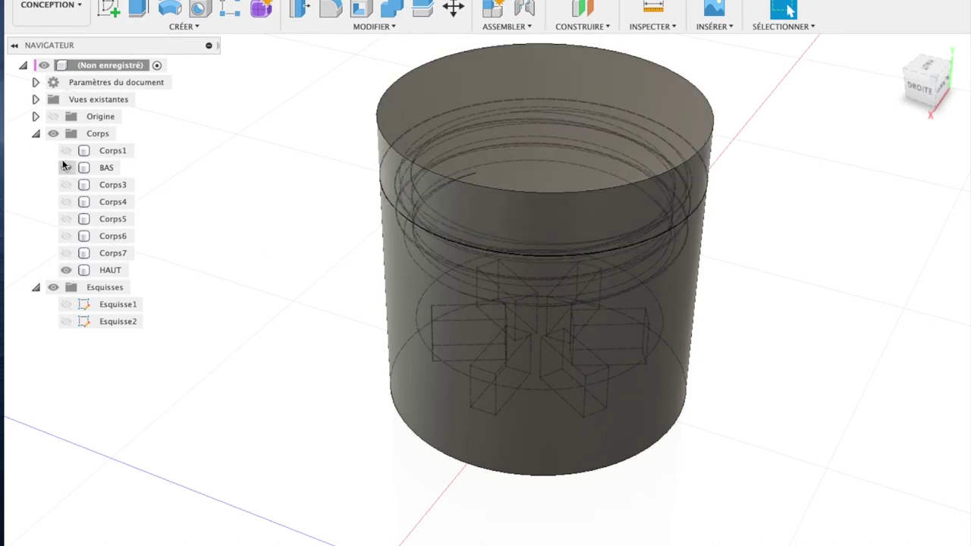
{"action": "left_click", "coordinate": [66, 168]}
{"action": "left_click", "coordinate": [924, 95]}
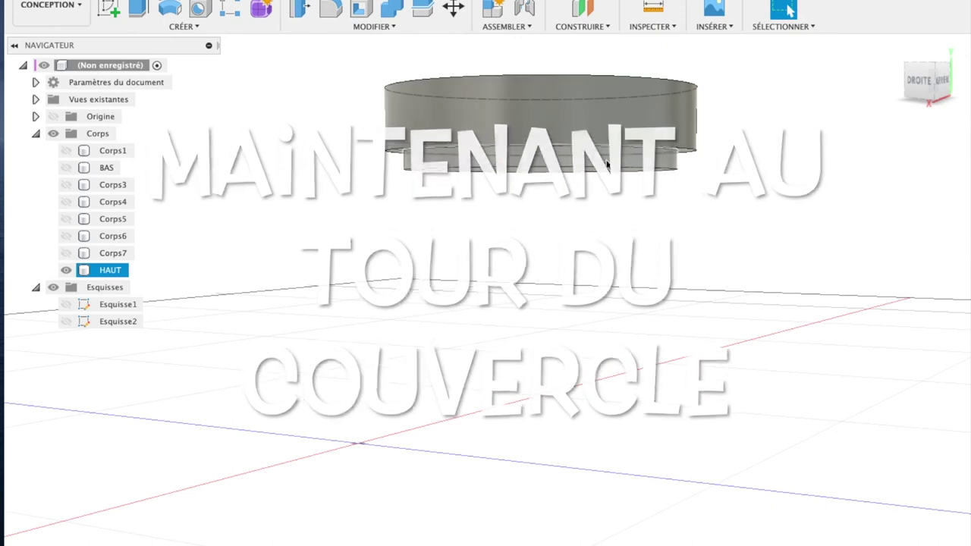
{"action": "left_click", "coordinate": [606, 160]}
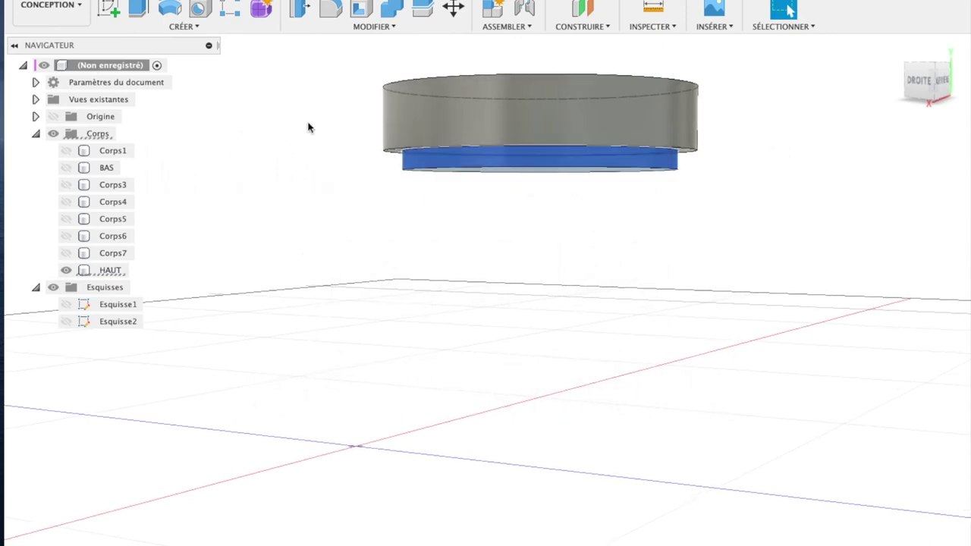
{"action": "left_click", "coordinate": [191, 26]}
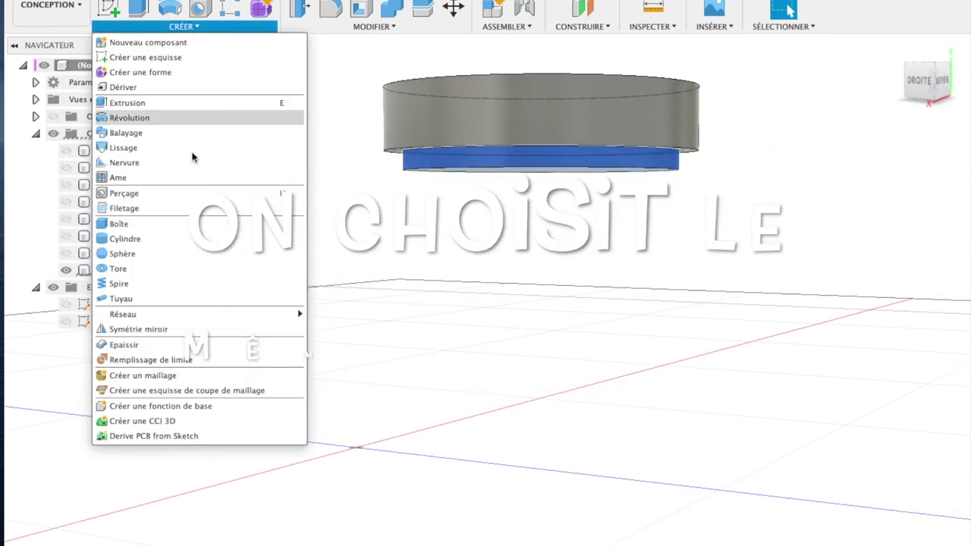
{"action": "left_click", "coordinate": [193, 208]}
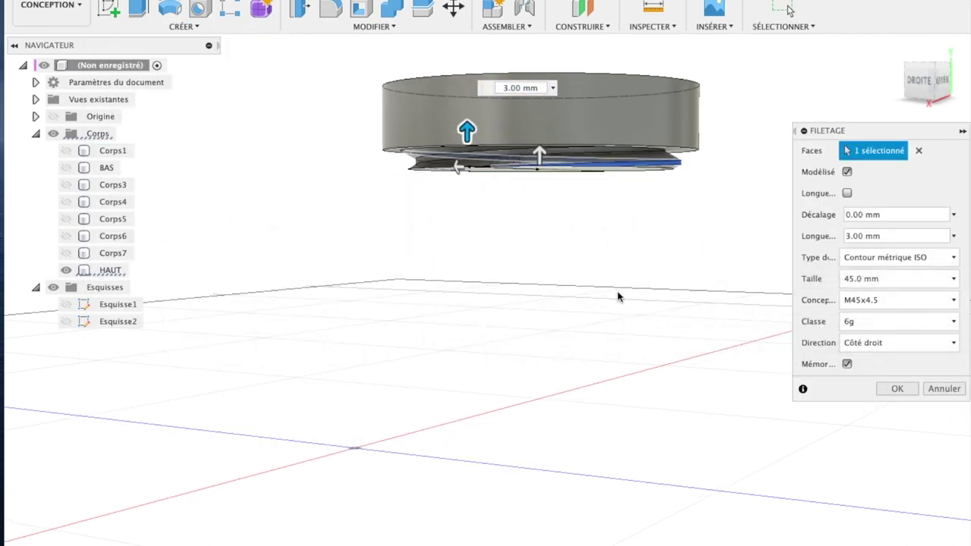
{"action": "left_click", "coordinate": [898, 389]}
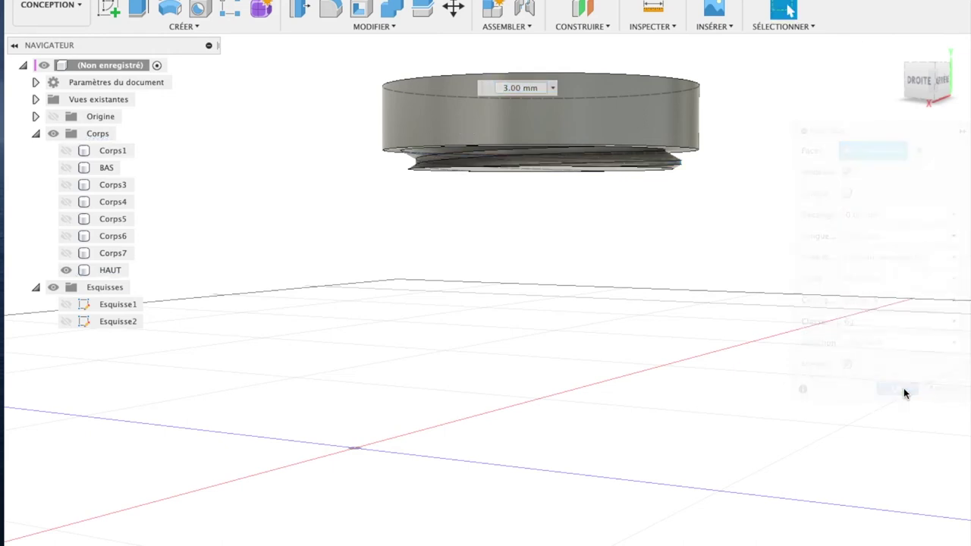
- Show BAS again and check the assembled box from behind, a front corner and the top
{"action": "left_click", "coordinate": [895, 46]}
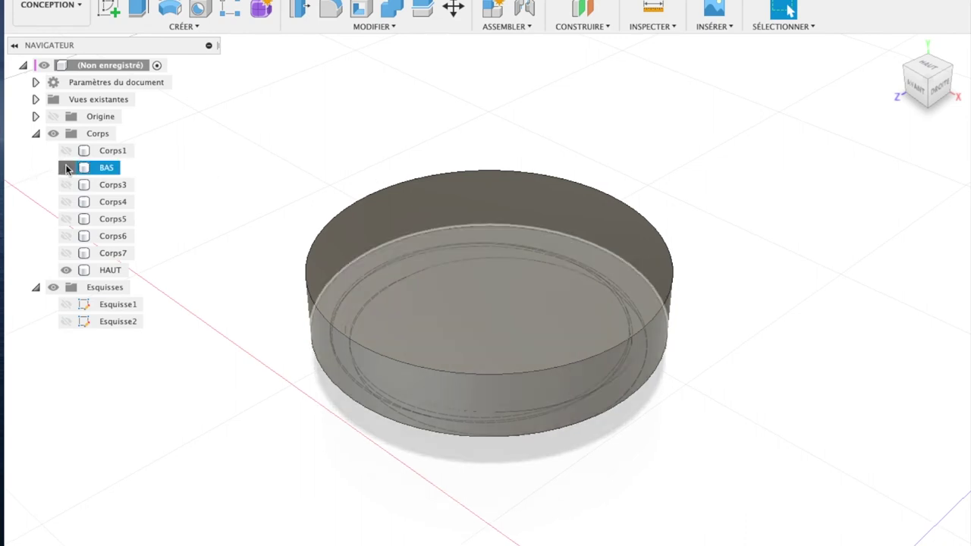
{"action": "left_click", "coordinate": [66, 168]}
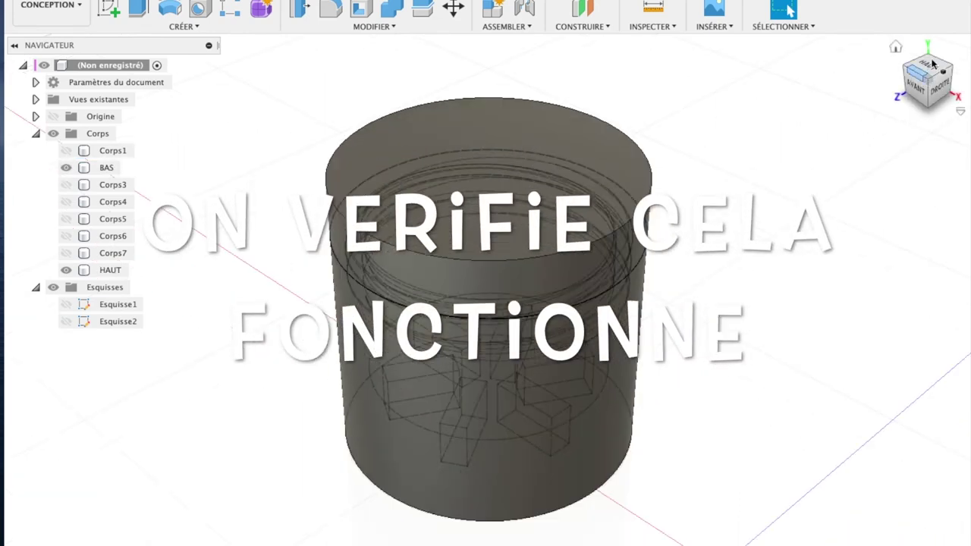
{"action": "left_click", "coordinate": [933, 64]}
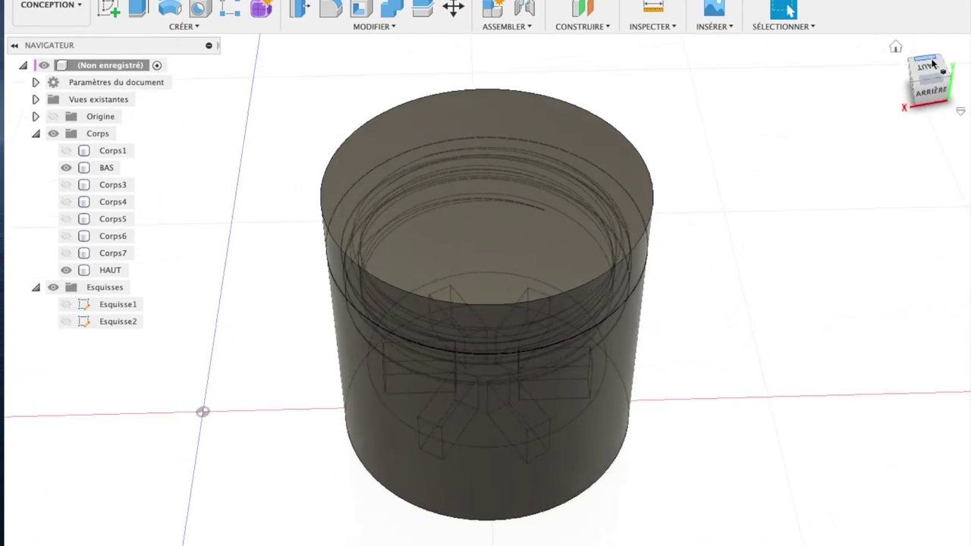
{"action": "left_click", "coordinate": [896, 48]}
{"action": "left_click", "coordinate": [897, 48]}
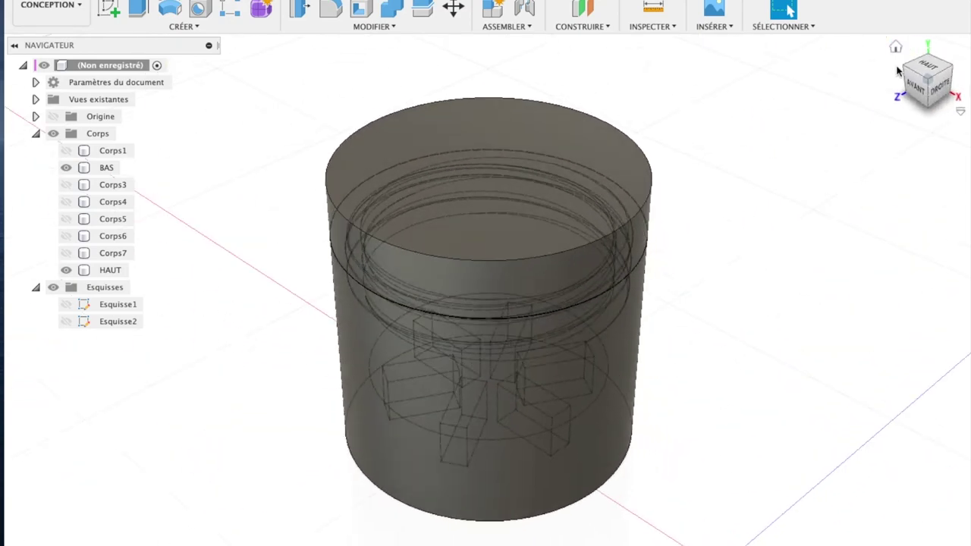
{"action": "left_click", "coordinate": [929, 67]}
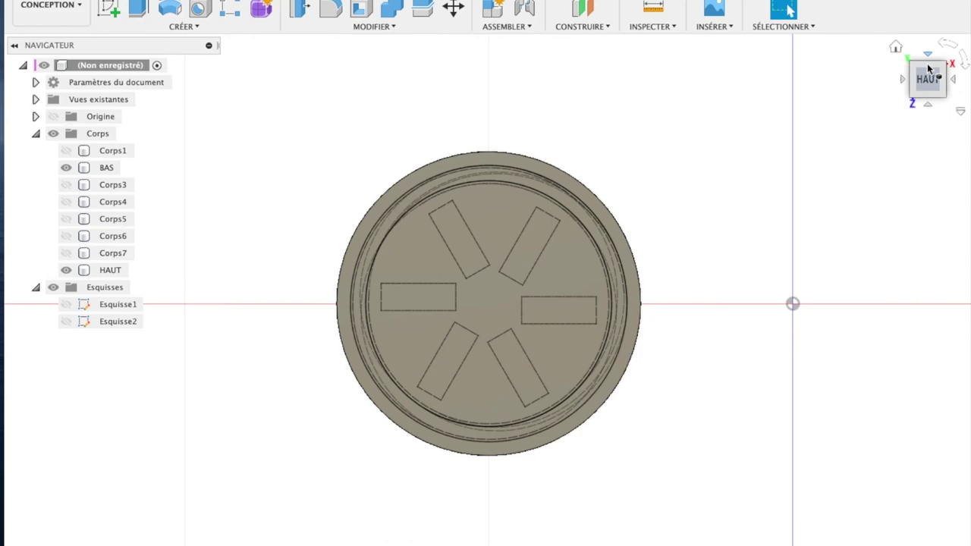
{"action": "left_click", "coordinate": [182, 27]}
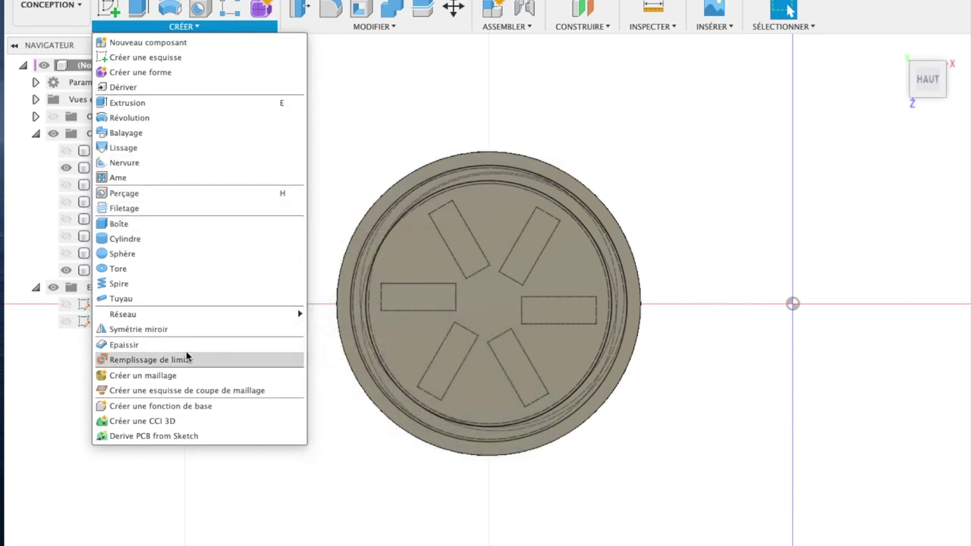
- Start a new sketch on the lid's top plane and hide the BAS body
{"action": "left_click", "coordinate": [115, 10]}
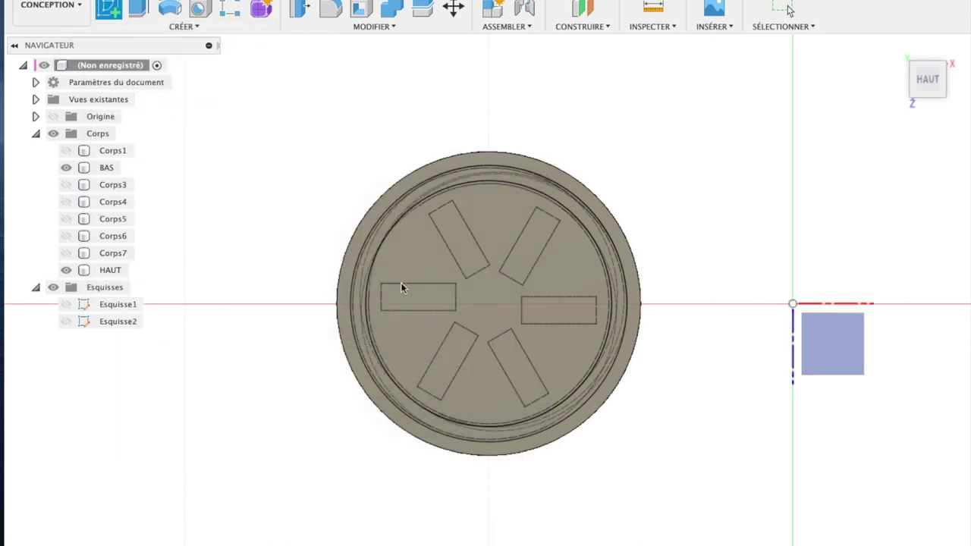
{"action": "left_click", "coordinate": [833, 343]}
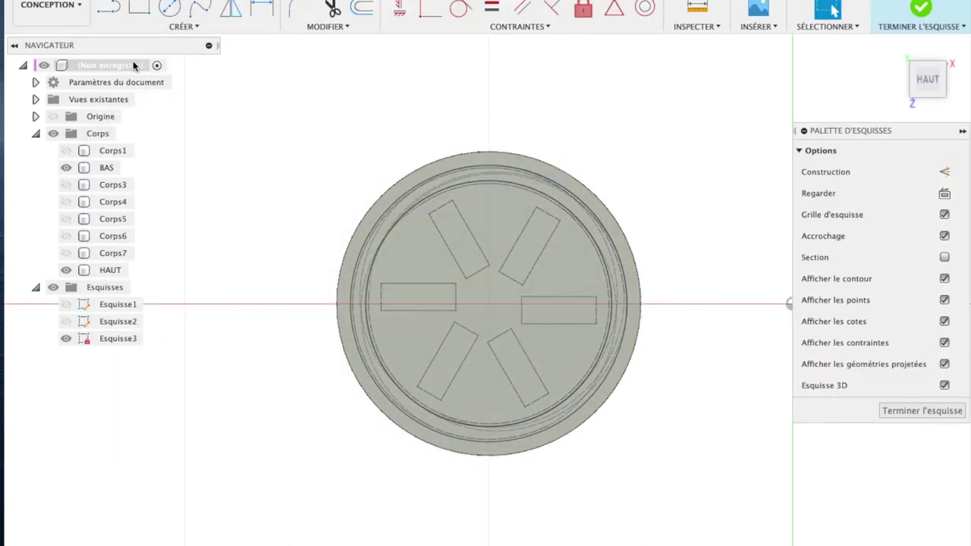
{"action": "left_click", "coordinate": [66, 168]}
- Place a 10 mm Arial sketch text reading 'Boite' on the lid
{"action": "left_click", "coordinate": [182, 26]}
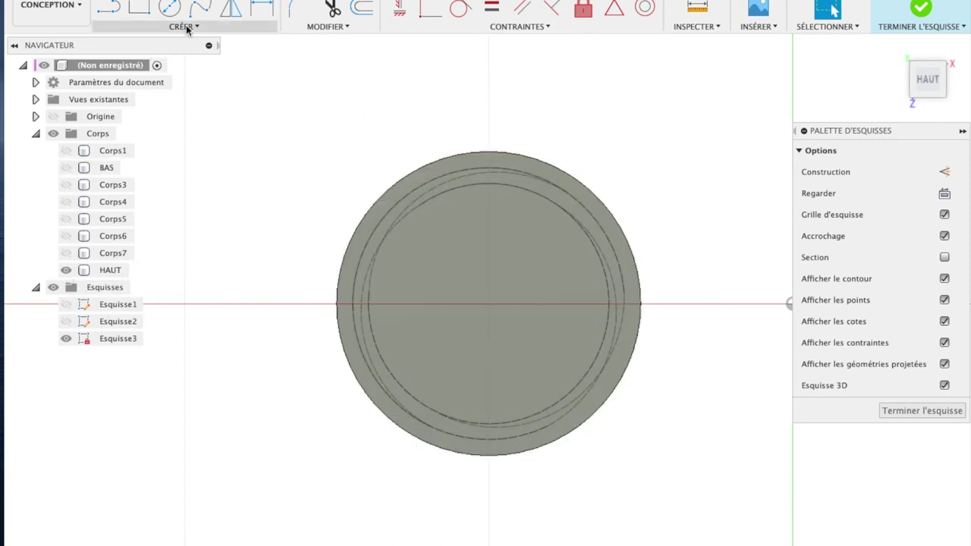
{"action": "left_click", "coordinate": [140, 191]}
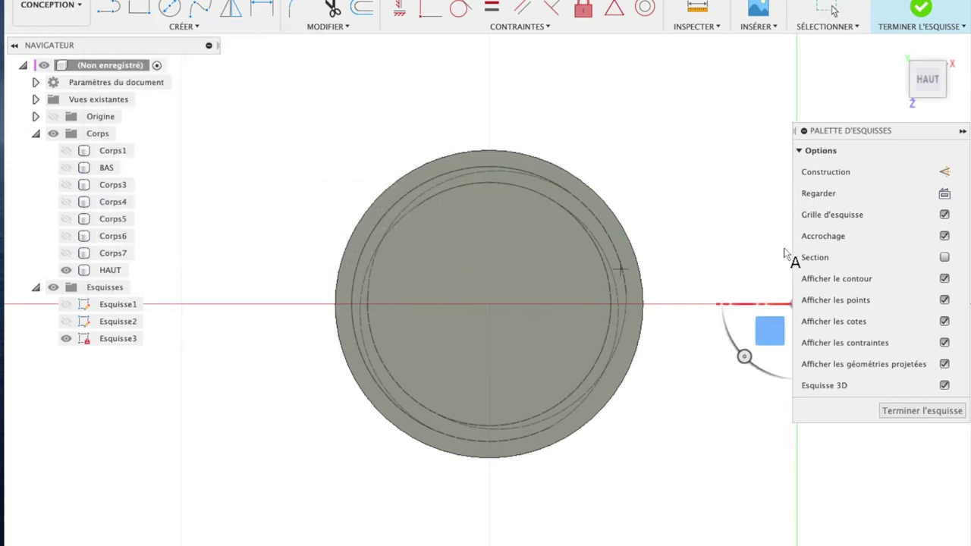
{"action": "left_click", "coordinate": [945, 193]}
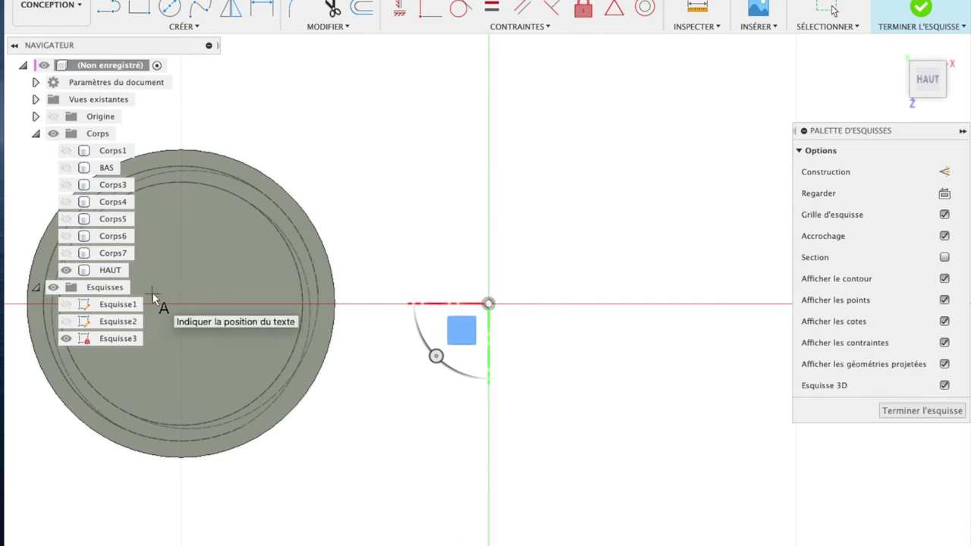
{"action": "left_click", "coordinate": [143, 273]}
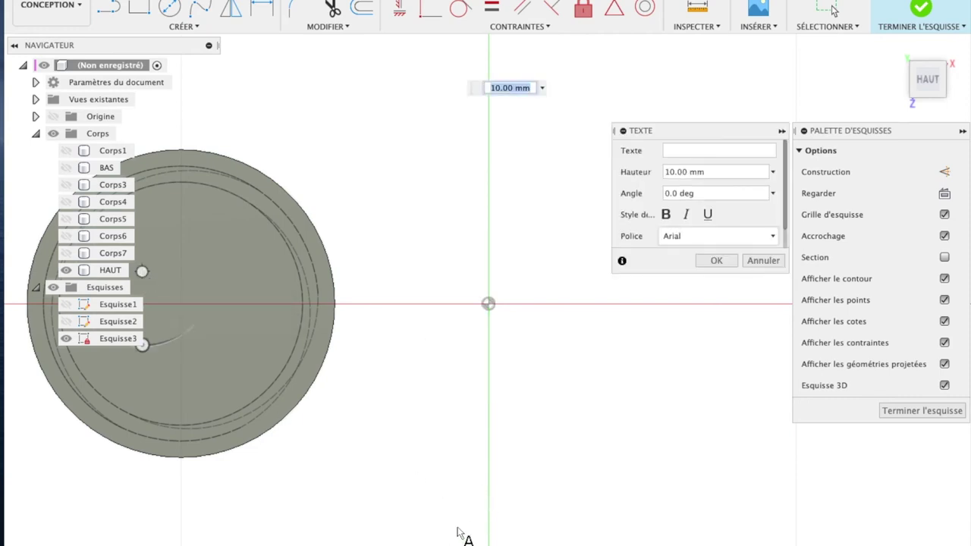
{"action": "scroll", "coordinate": [361, 473], "scroll_direction": "down", "scroll_amount": 3}
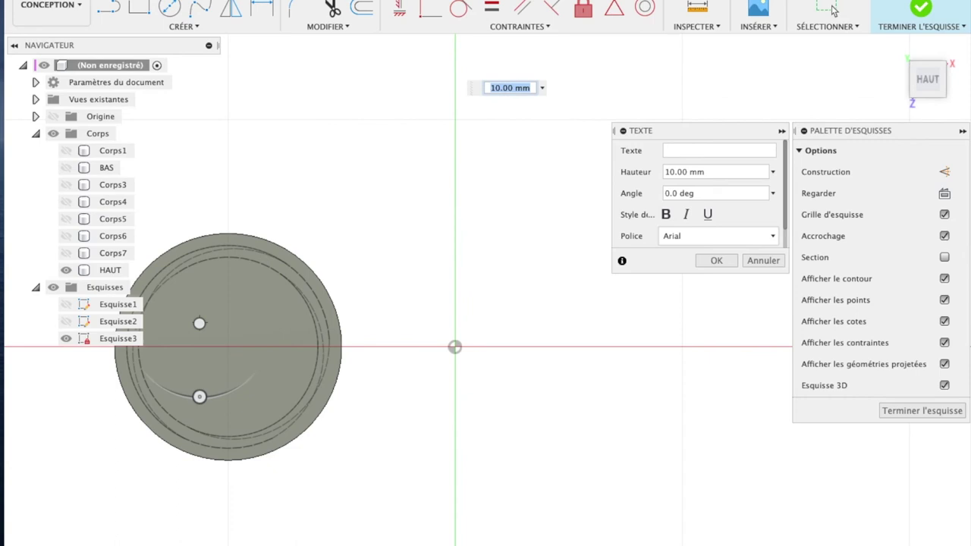
{"action": "mouse_move", "coordinate": [322, 421]}
{"action": "middle_mouse_down"}
{"action": "mouse_move", "coordinate": [683, 425]}
{"action": "mouse_move", "coordinate": [566, 419]}
{"action": "middle_mouse_up"}
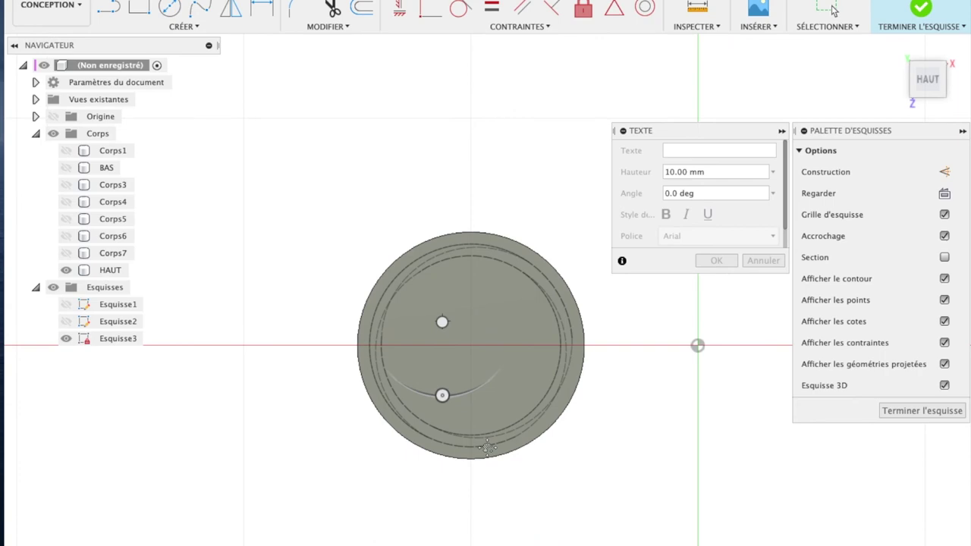
{"action": "scroll", "coordinate": [488, 448], "scroll_direction": "up", "scroll_amount": 3}
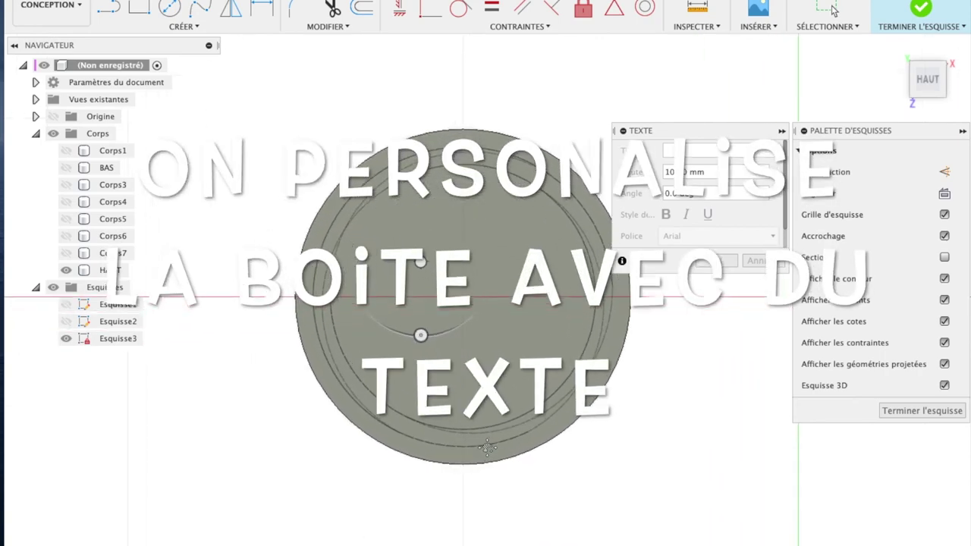
{"action": "left_click", "coordinate": [496, 480]}
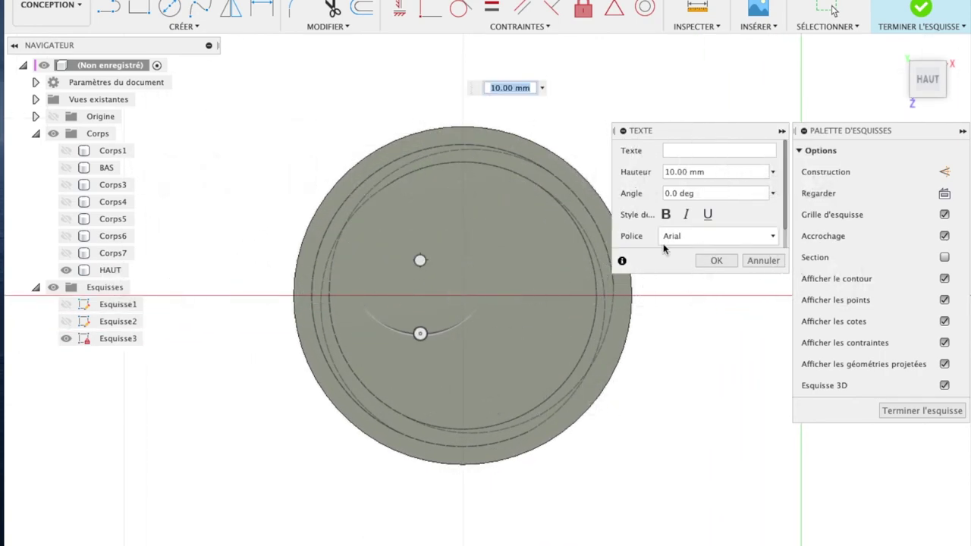
{"action": "left_click", "coordinate": [689, 150]}
{"action": "type", "text": "Boite"}
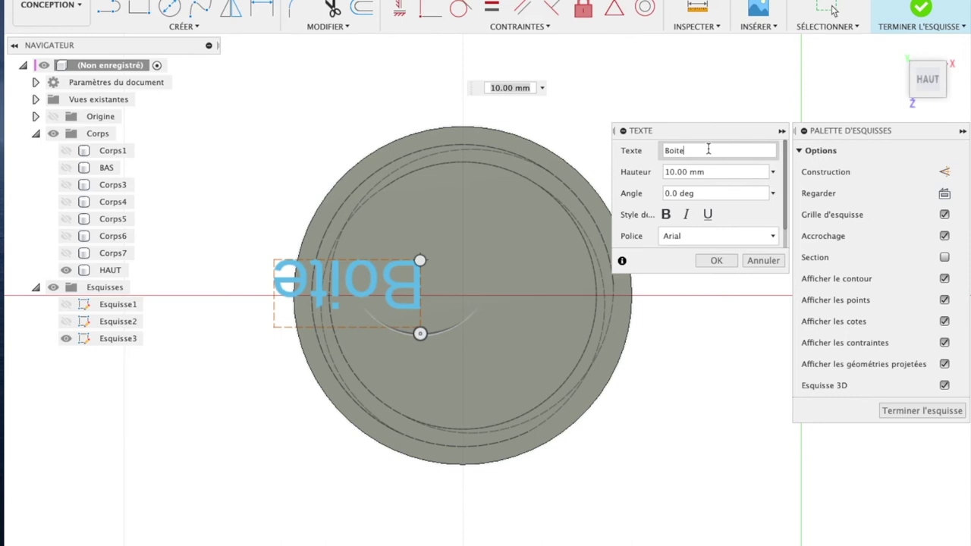
{"action": "left_click", "coordinate": [708, 150]}
- Rotate the Boite text upright, make it bold Avenir Next, and place it above the lid's centre
{"action": "mouse_move", "coordinate": [419, 334]}
{"action": "left_mouse_down"}
{"action": "mouse_move", "coordinate": [409, 206]}
{"action": "mouse_move", "coordinate": [420, 185]}
{"action": "left_mouse_up"}
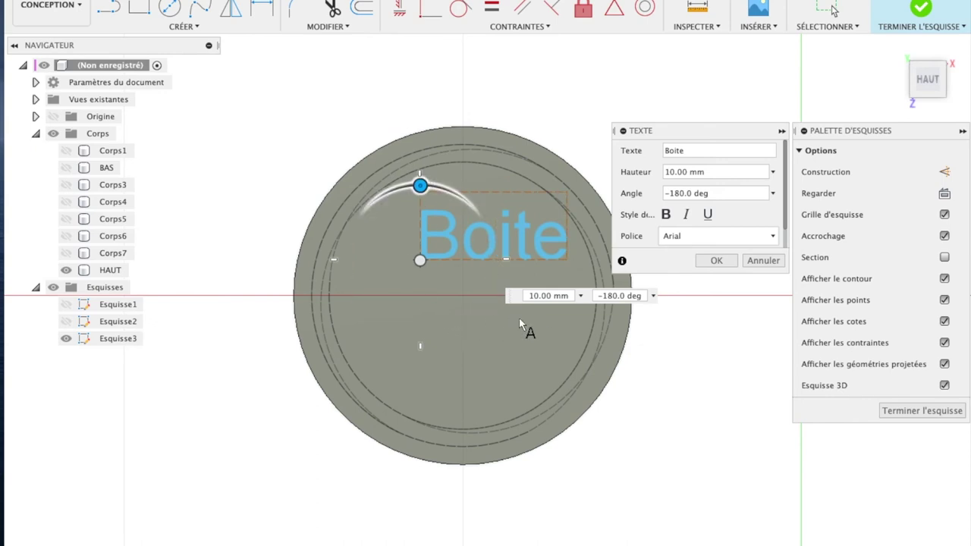
{"action": "left_click_drag", "start_coordinate": [420, 260], "coordinate": [386, 263]}
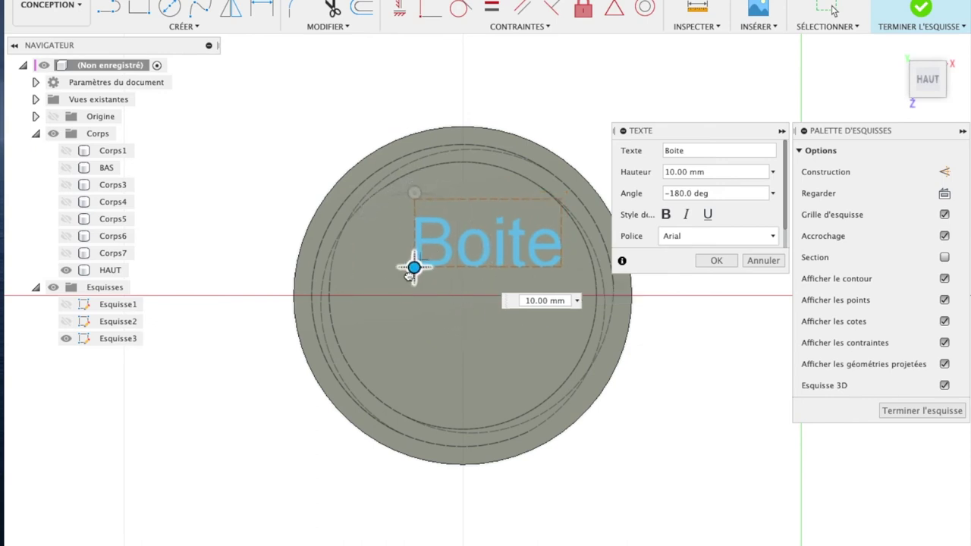
{"action": "left_click", "coordinate": [667, 214]}
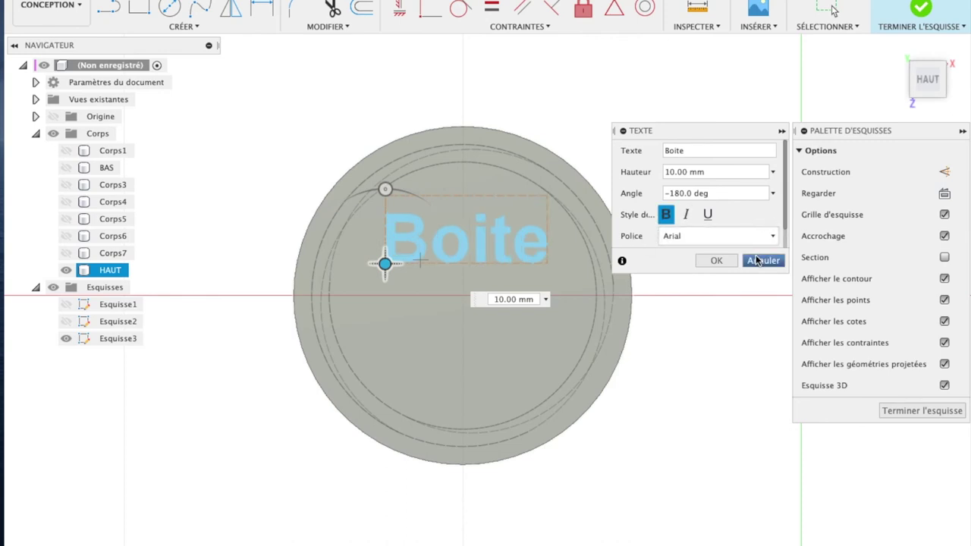
{"action": "left_click", "coordinate": [776, 234]}
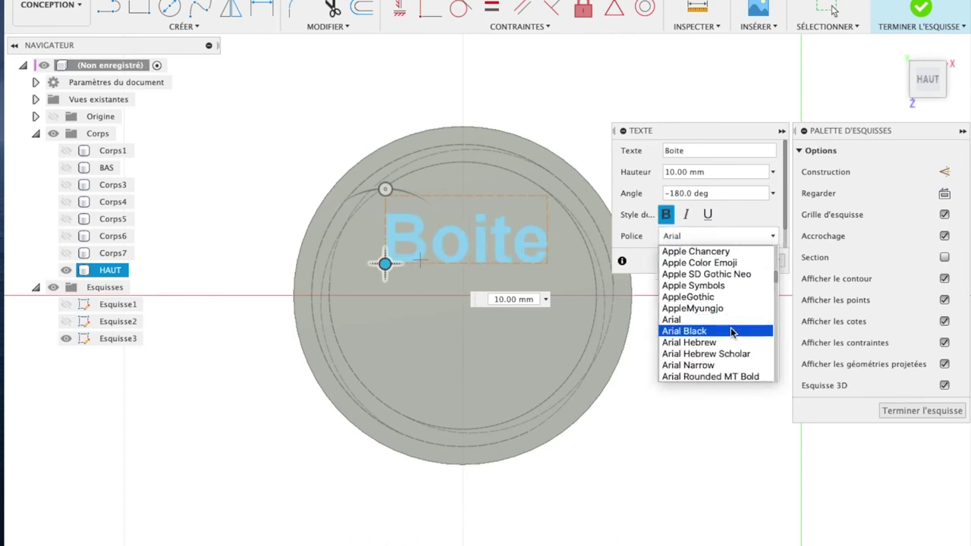
{"action": "scroll", "coordinate": [732, 332], "scroll_direction": "down", "scroll_amount": 2}
{"action": "scroll", "coordinate": [731, 332], "scroll_direction": "down", "scroll_amount": 2}
{"action": "scroll", "coordinate": [732, 330], "scroll_direction": "down", "scroll_amount": 3}
{"action": "scroll", "coordinate": [732, 323], "scroll_direction": "up", "scroll_amount": 1}
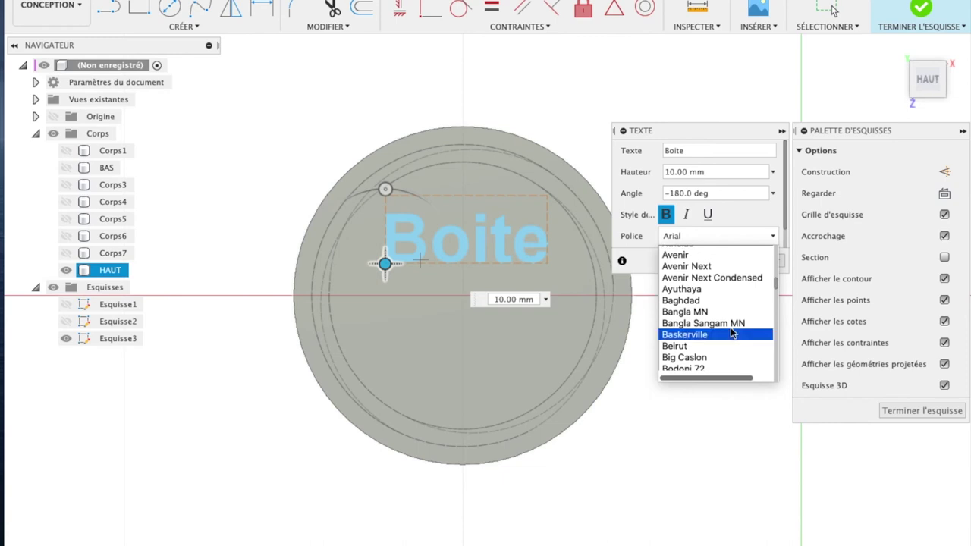
{"action": "left_click", "coordinate": [731, 266]}
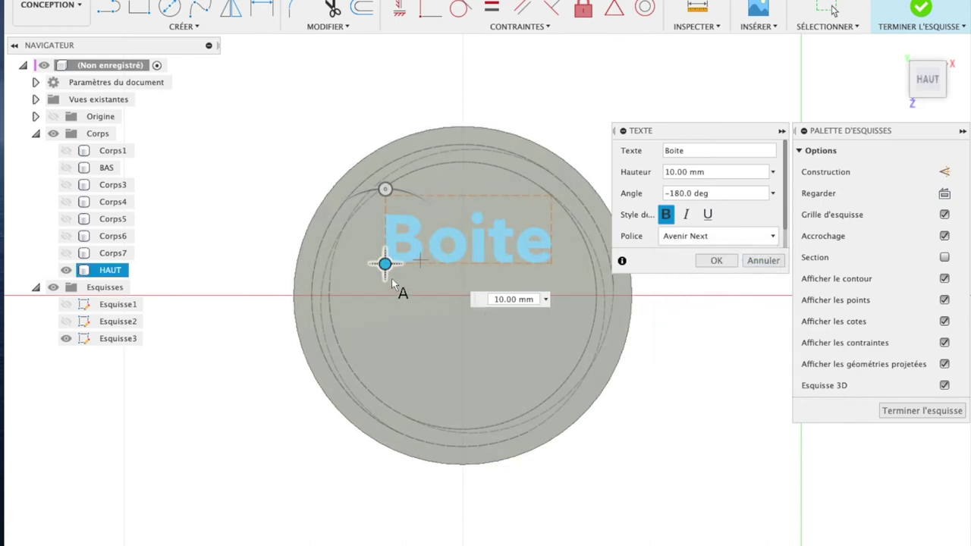
{"action": "left_click_drag", "start_coordinate": [385, 264], "coordinate": [371, 277]}
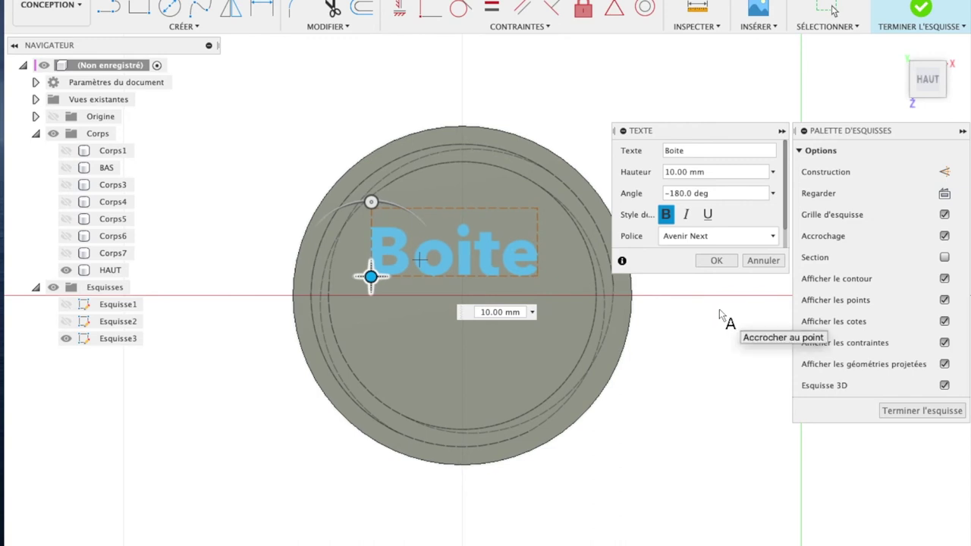
{"action": "left_click", "coordinate": [716, 261]}
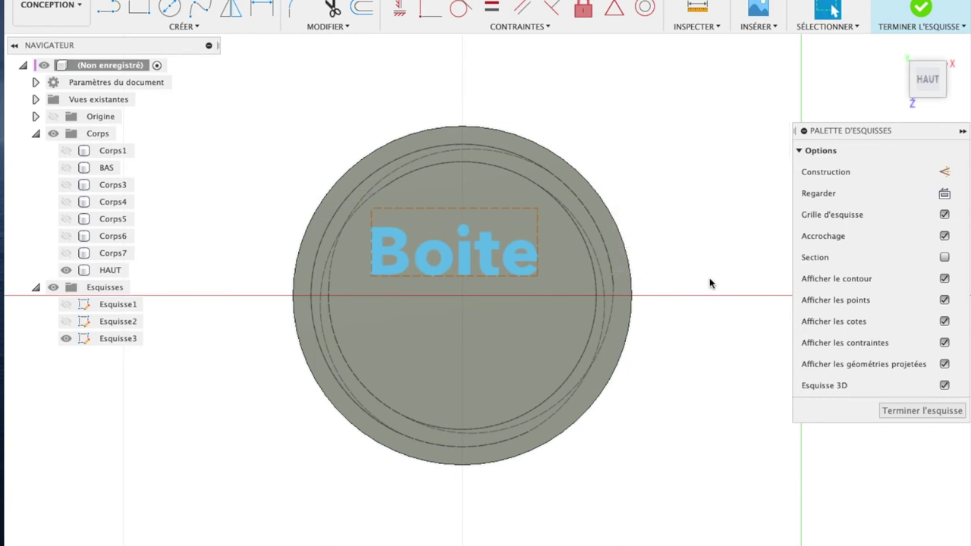
- Set up a -10 mm cut extrusion of the Boite text profiles, then cancel it
{"action": "key", "text": "e"}
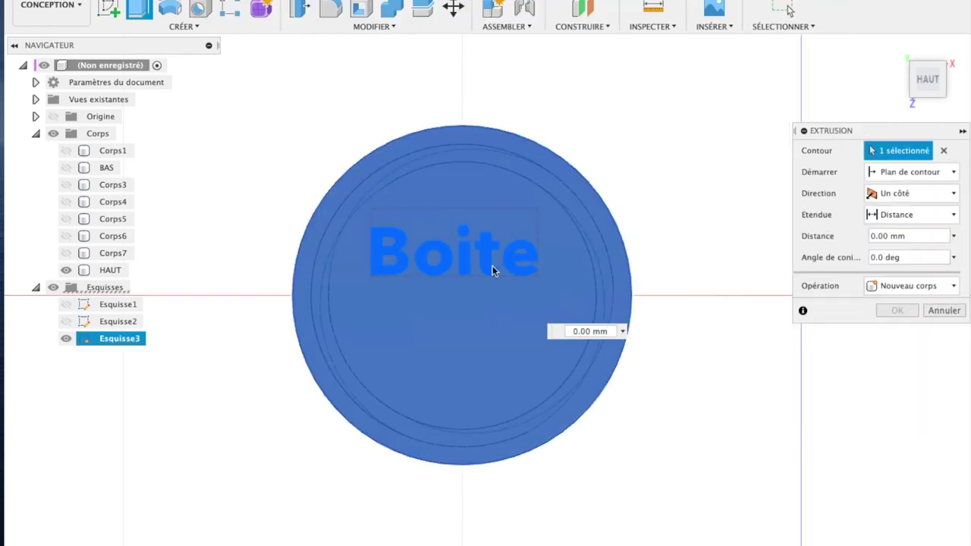
{"action": "left_click", "coordinate": [492, 265]}
{"action": "mouse_move", "coordinate": [488, 347]}
{"action": "middle_mouse_down", "text": "shift"}
{"action": "mouse_move", "coordinate": [497, 200]}
{"action": "mouse_move", "coordinate": [729, 298]}
{"action": "middle_mouse_up", "text": "shift"}
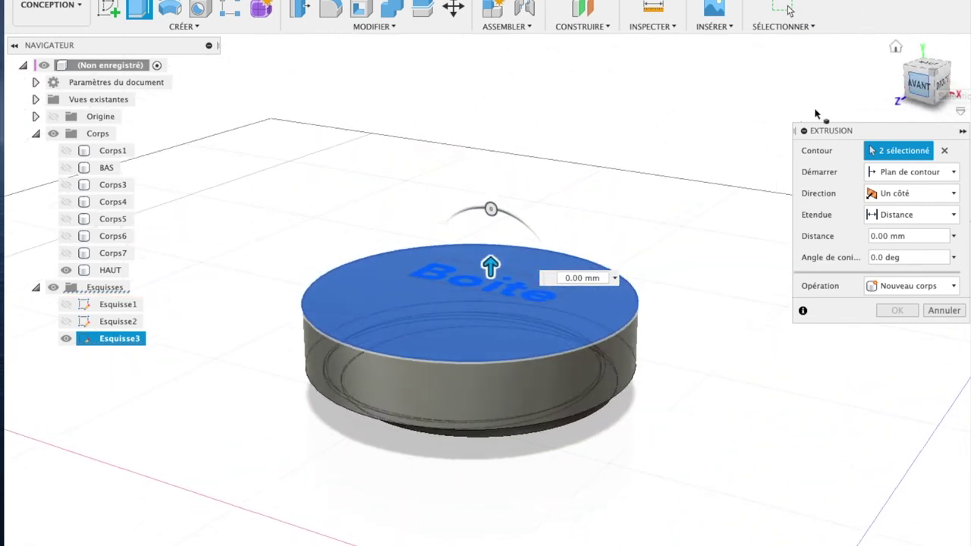
{"action": "left_click", "coordinate": [955, 237]}
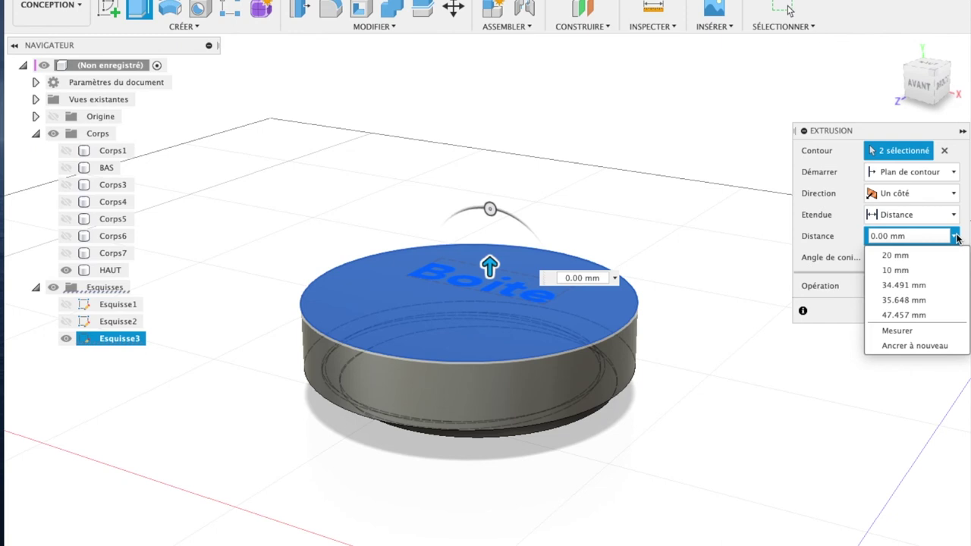
{"action": "left_click", "coordinate": [918, 270]}
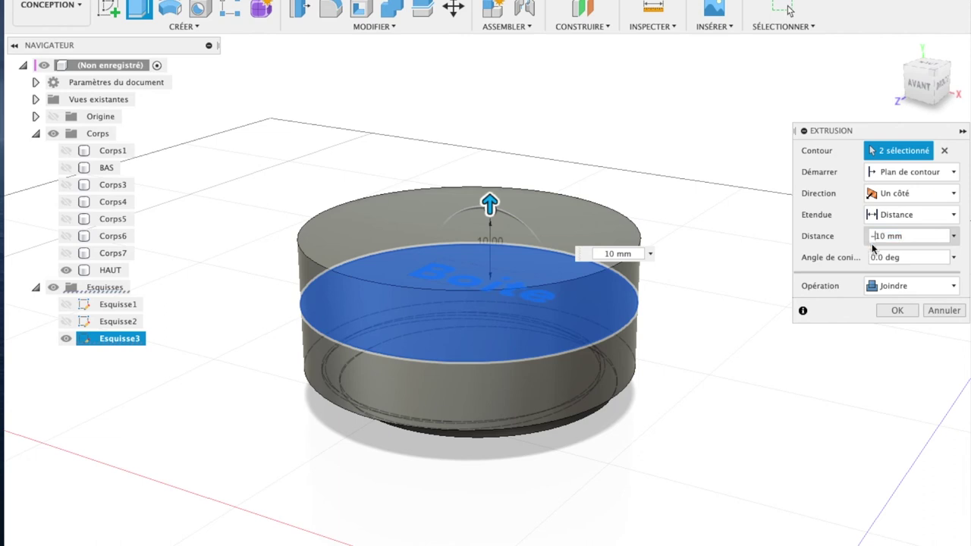
{"action": "type", "text": "-"}
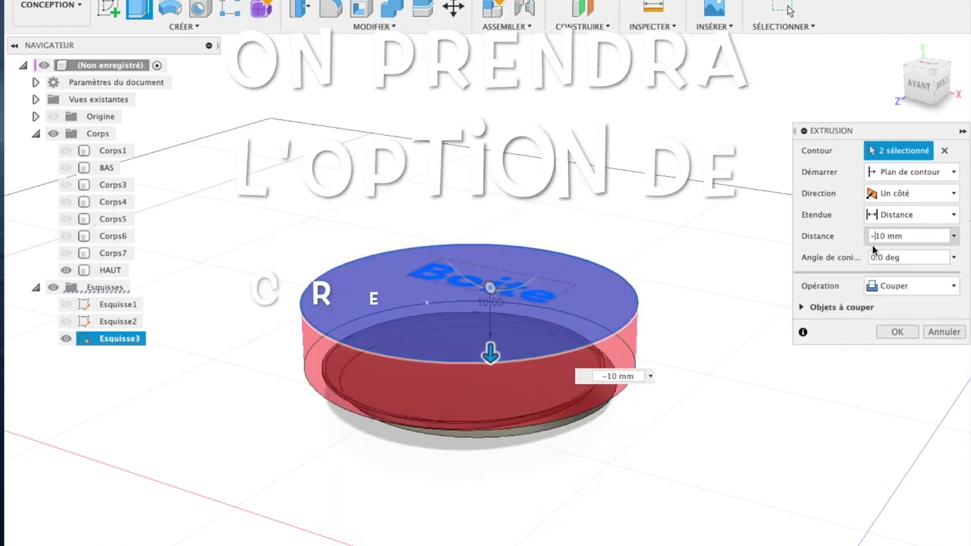
{"action": "left_click", "coordinate": [892, 287]}
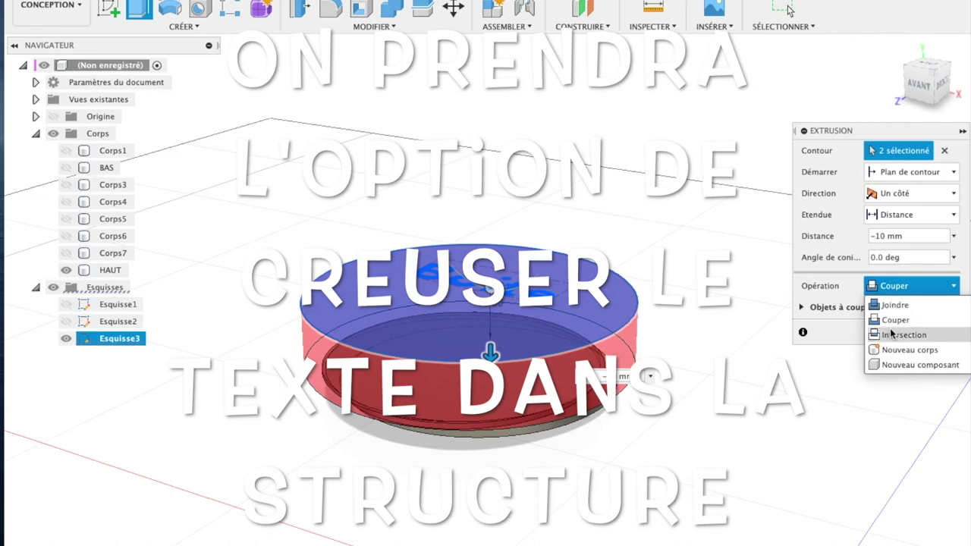
{"action": "left_click", "coordinate": [893, 320]}
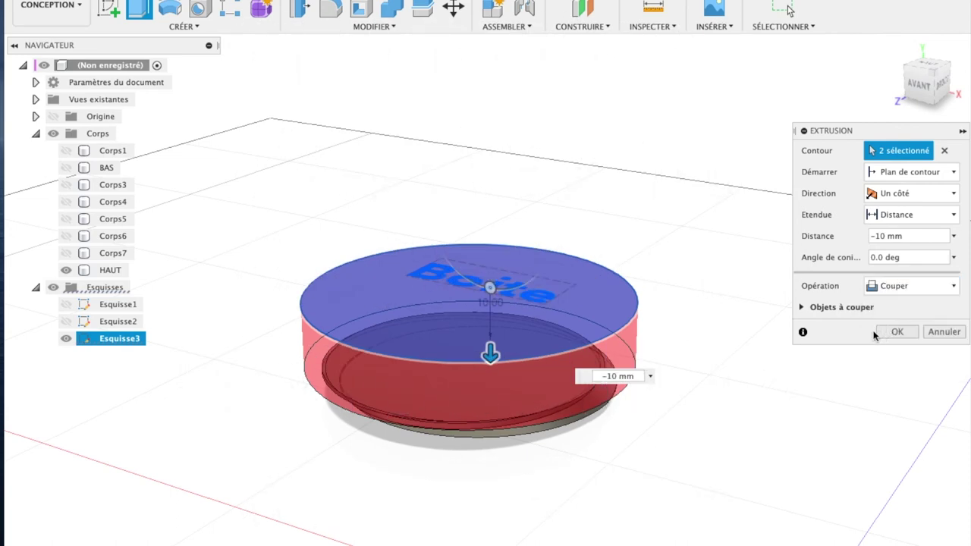
{"action": "left_click", "coordinate": [939, 334]}
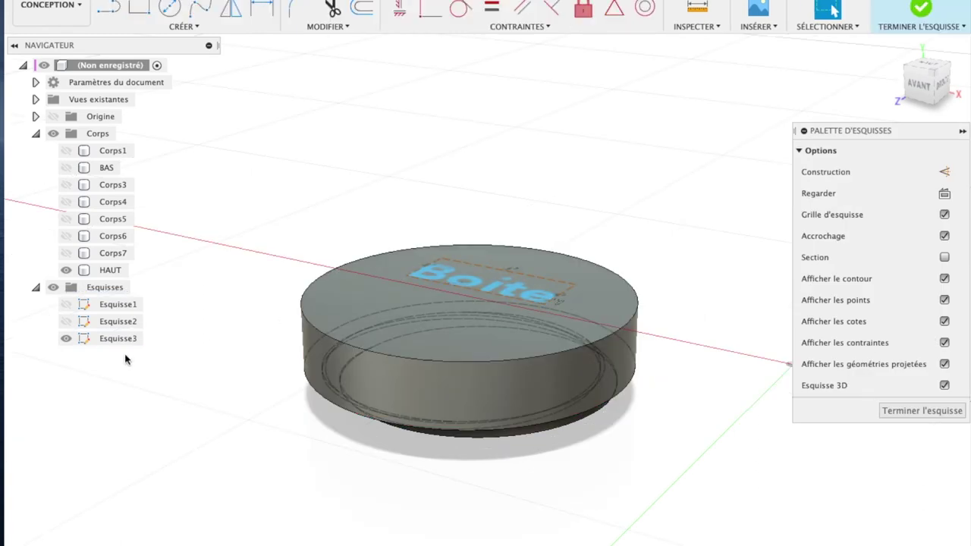
- Extrude the Boite text as a -3 mm cut into the lid's top face
{"action": "left_click", "coordinate": [483, 284]}
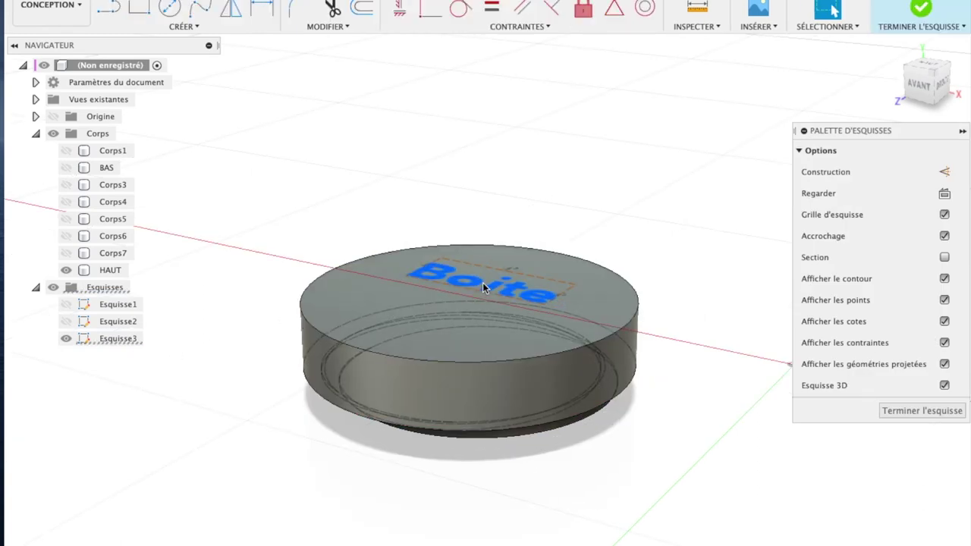
{"action": "key", "text": "e"}
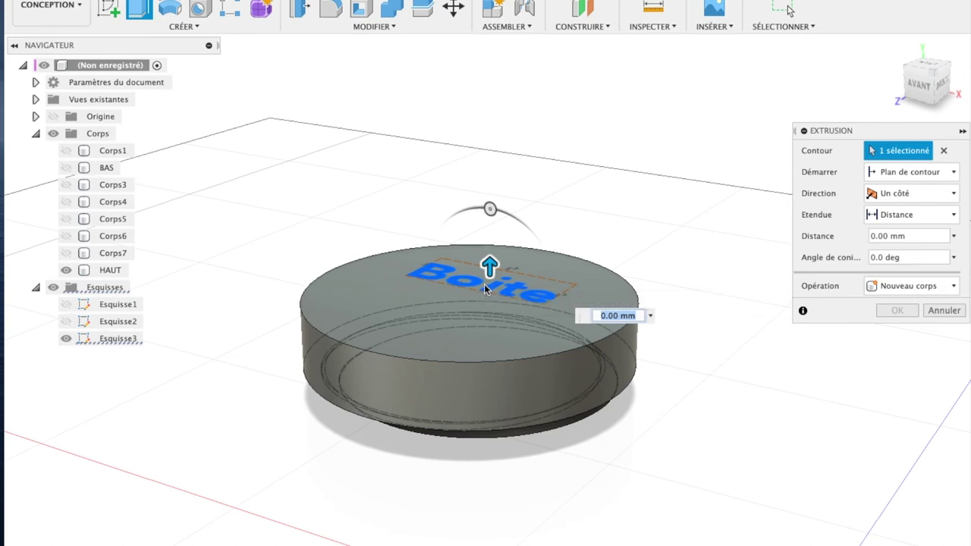
{"action": "left_click_drag", "start_coordinate": [489, 265], "coordinate": [486, 295]}
{"action": "type", "text": "-3"}
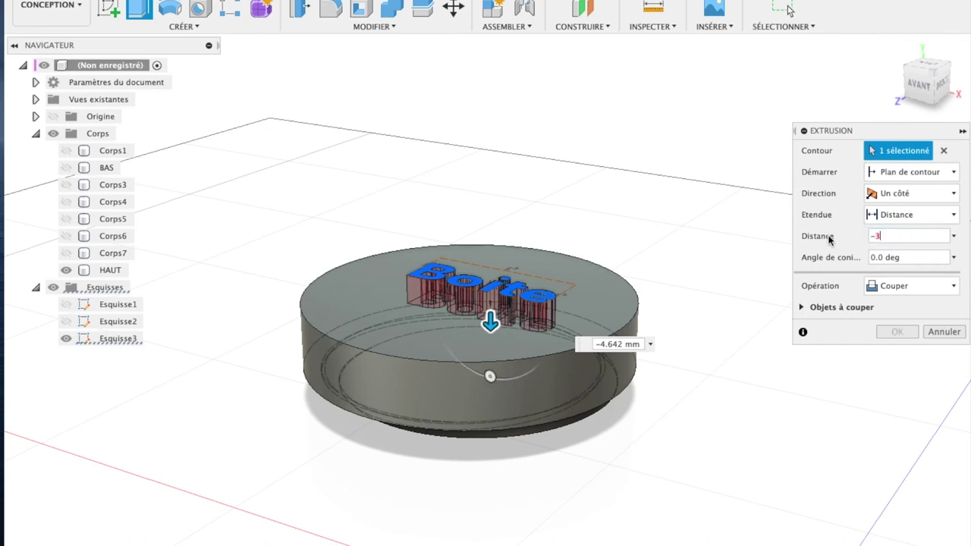
{"action": "key", "text": "Return"}
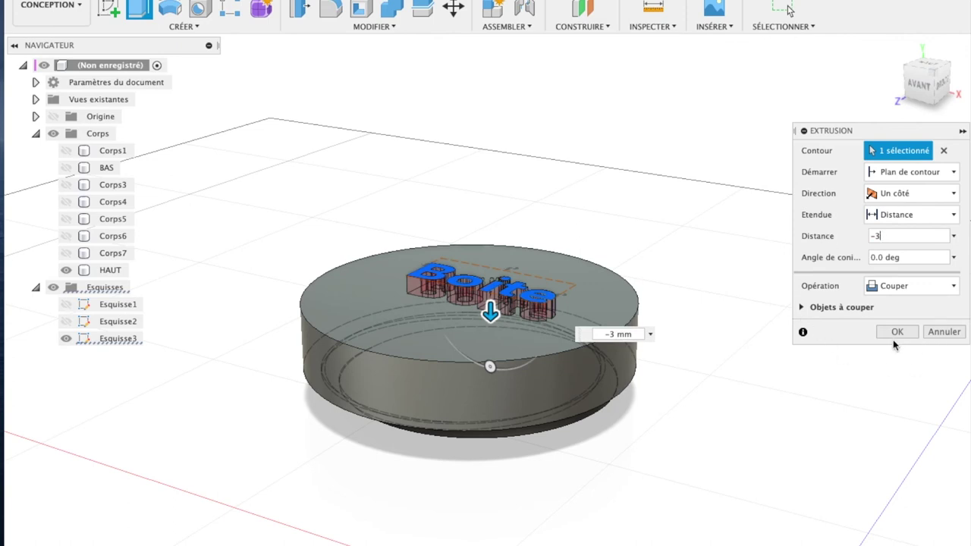
{"action": "left_click", "coordinate": [897, 334]}
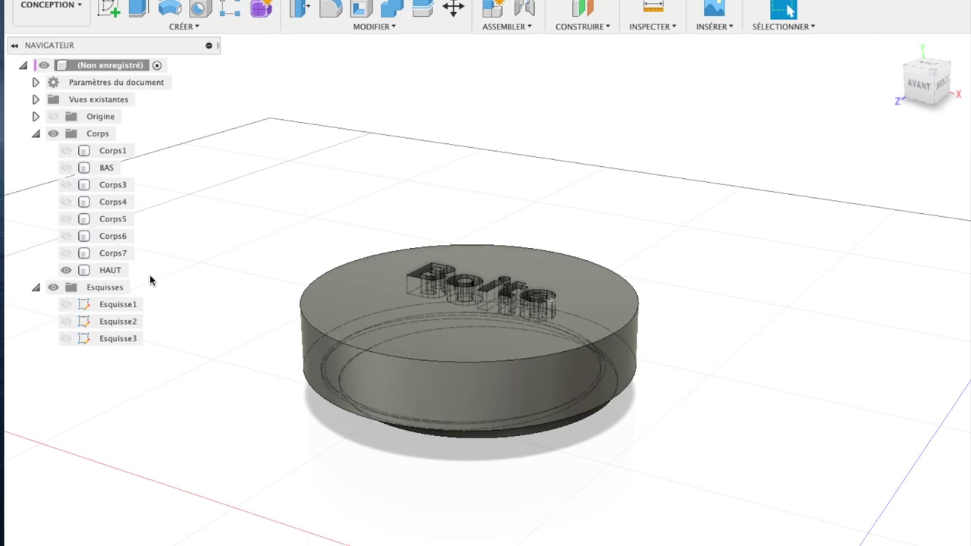
{"action": "mouse_move", "coordinate": [923, 72]}
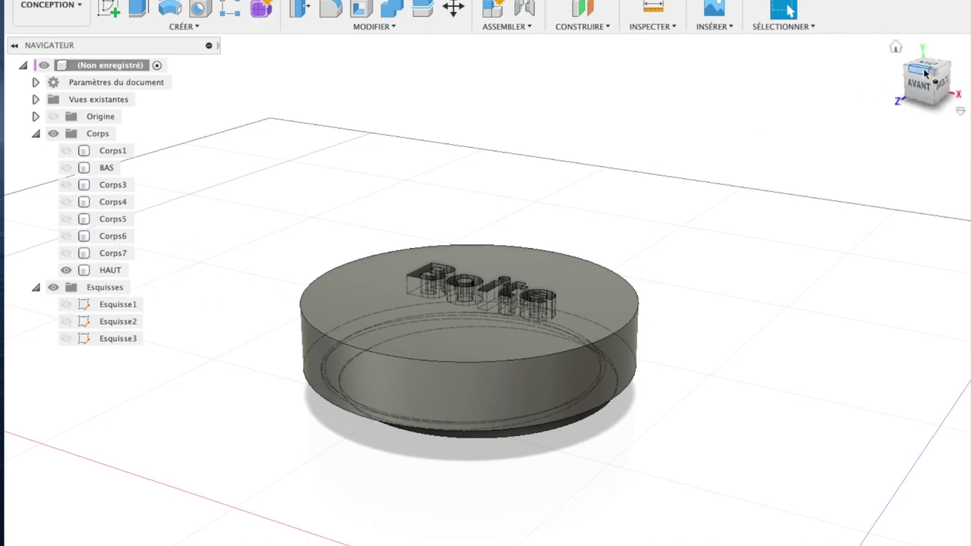
{"action": "left_click", "coordinate": [929, 67]}
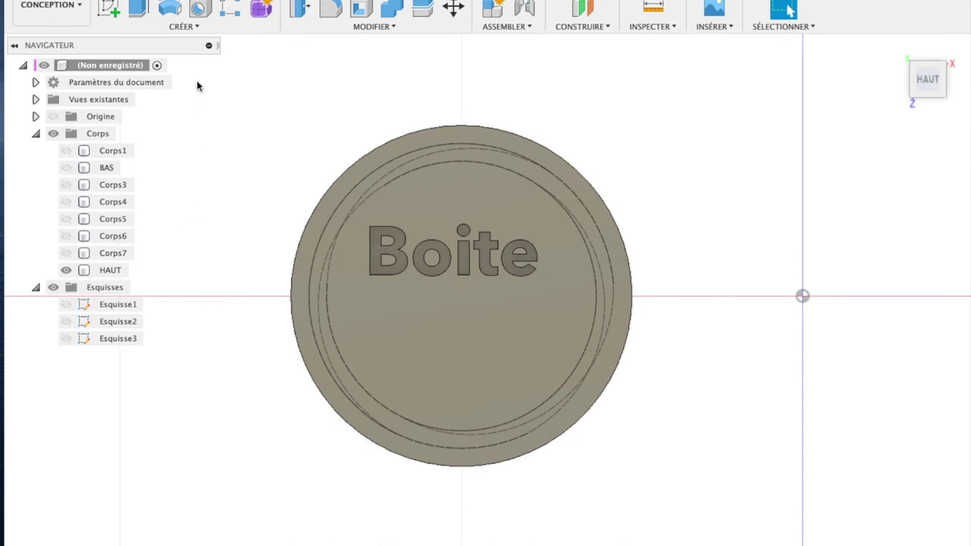
- Sketch 'Clef USB' text on the lid's top face, rotated 180° and placed under Boite
{"action": "left_click", "coordinate": [114, 15]}
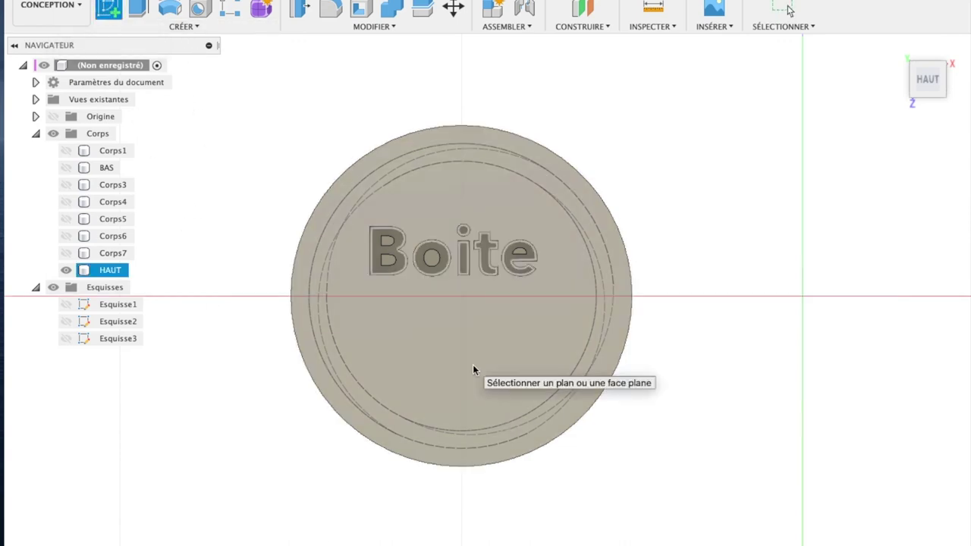
{"action": "left_click", "coordinate": [473, 366]}
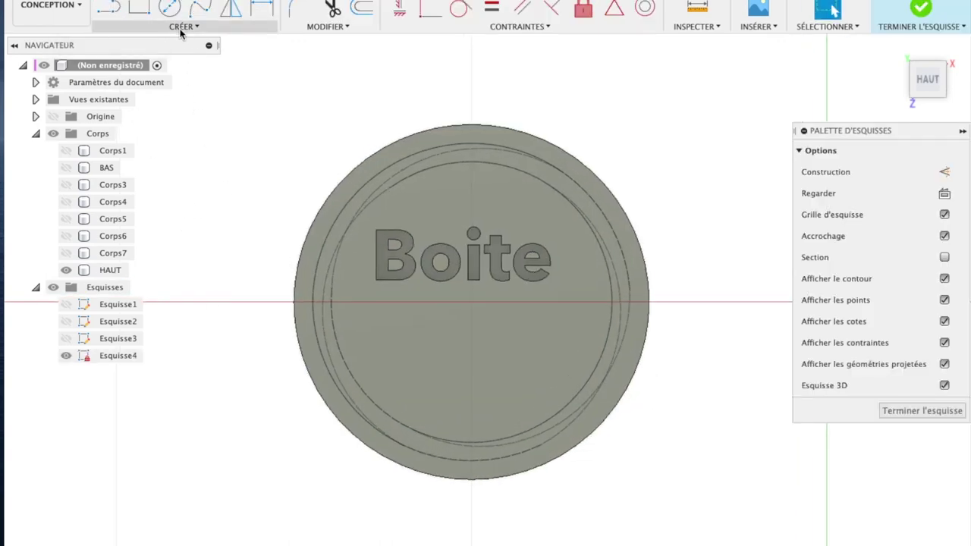
{"action": "left_click", "coordinate": [183, 27]}
{"action": "left_click", "coordinate": [137, 192]}
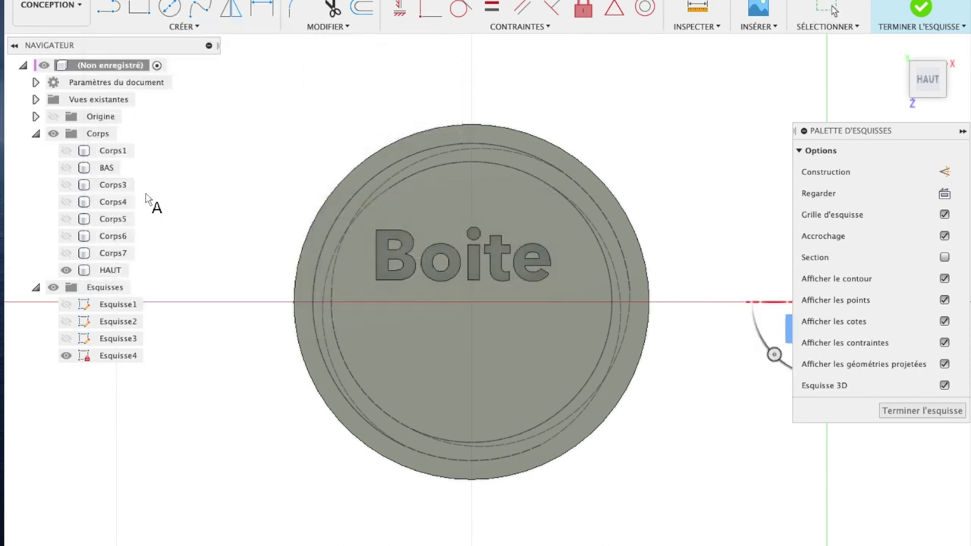
{"action": "left_click", "coordinate": [370, 351]}
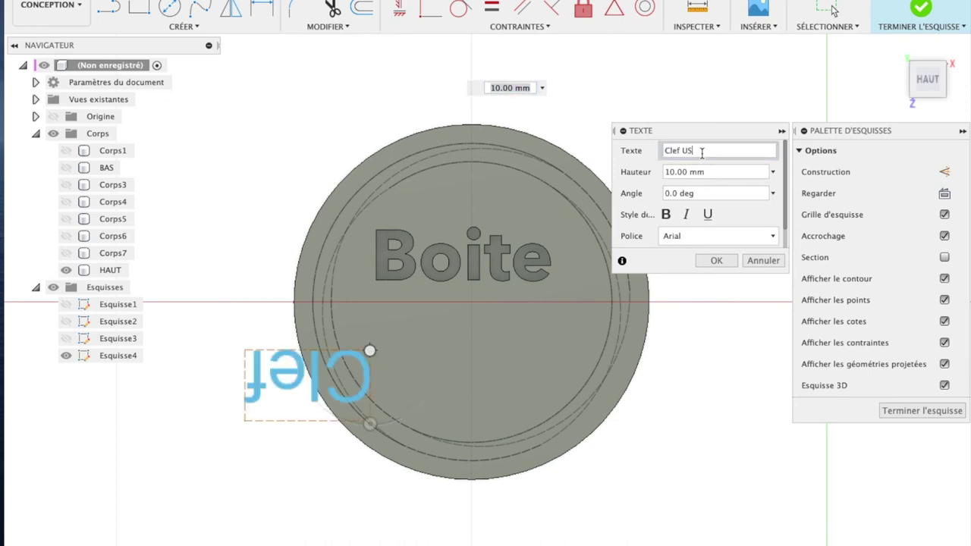
{"action": "type", "text": "B"}
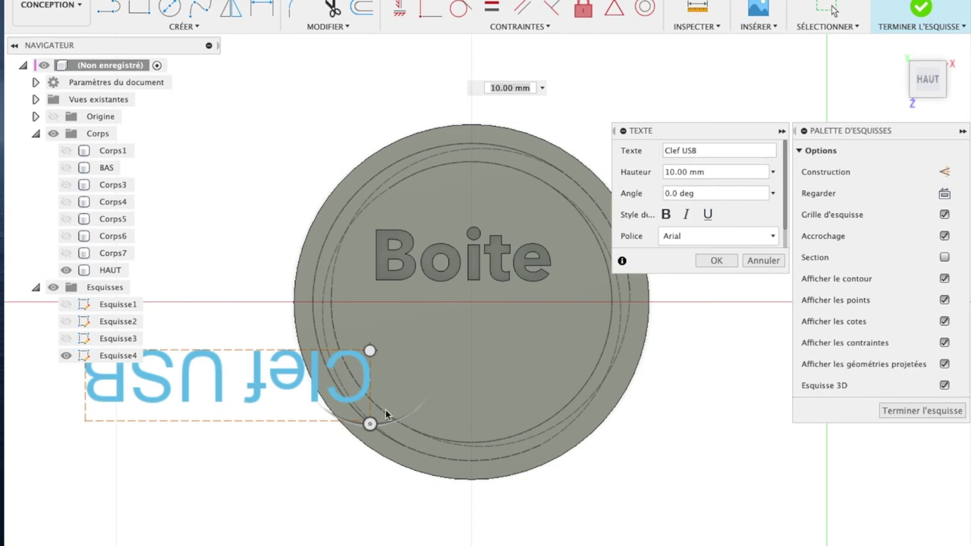
{"action": "mouse_move", "coordinate": [370, 424]}
{"action": "left_mouse_down"}
{"action": "mouse_move", "coordinate": [425, 397]}
{"action": "mouse_move", "coordinate": [414, 288]}
{"action": "mouse_move", "coordinate": [358, 275]}
{"action": "mouse_move", "coordinate": [369, 274]}
{"action": "left_mouse_up"}
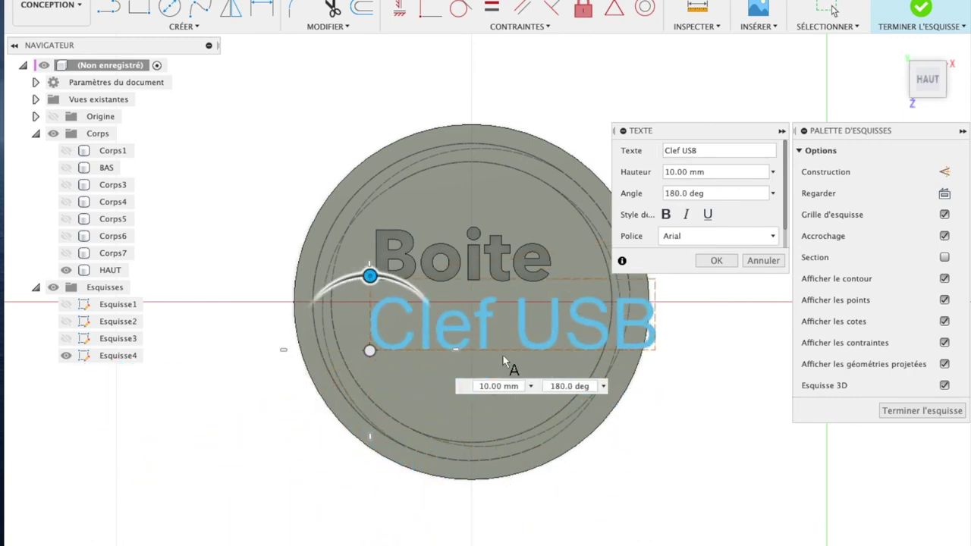
{"action": "left_click_drag", "start_coordinate": [370, 350], "coordinate": [323, 366]}
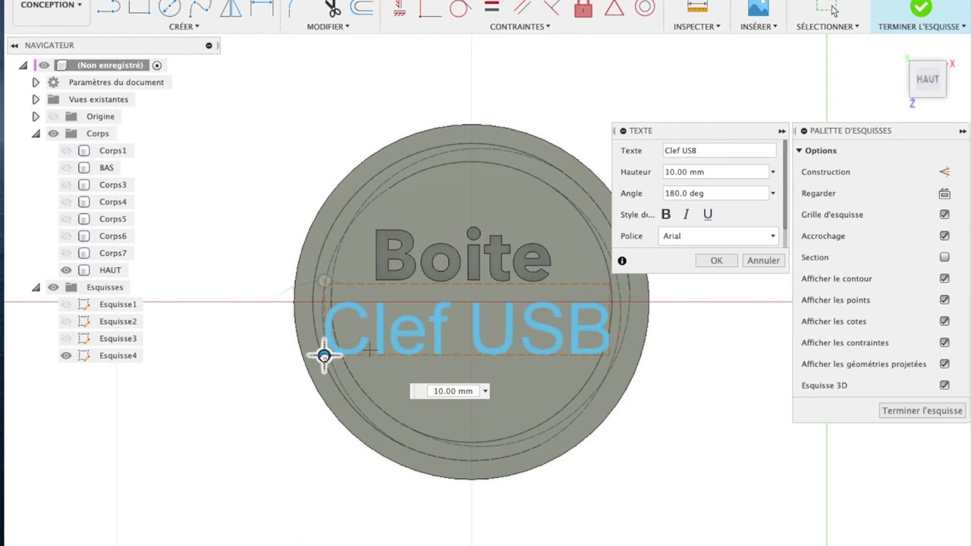
- Make the 10 mm text bold in Avenir Next, then finish the sketch
{"action": "left_click", "coordinate": [665, 214]}
{"action": "left_click", "coordinate": [774, 236]}
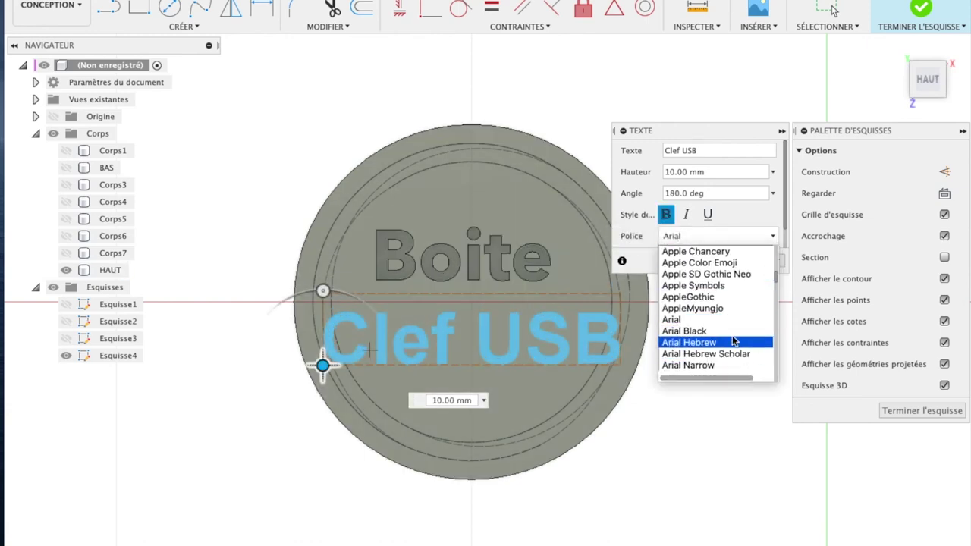
{"action": "scroll", "coordinate": [734, 340], "scroll_direction": "down", "scroll_amount": 2}
{"action": "scroll", "coordinate": [733, 339], "scroll_direction": "down", "scroll_amount": 1}
{"action": "scroll", "coordinate": [734, 339], "scroll_direction": "down", "scroll_amount": 3}
{"action": "scroll", "coordinate": [733, 339], "scroll_direction": "down", "scroll_amount": 1}
{"action": "scroll", "coordinate": [734, 339], "scroll_direction": "down", "scroll_amount": 2}
{"action": "left_click", "coordinate": [725, 308]}
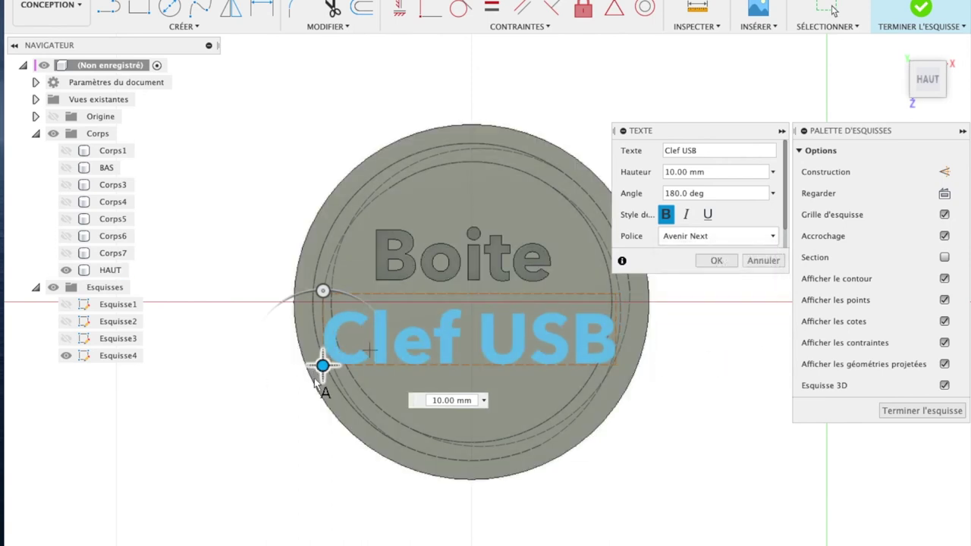
{"action": "left_click_drag", "start_coordinate": [322, 365], "coordinate": [320, 372]}
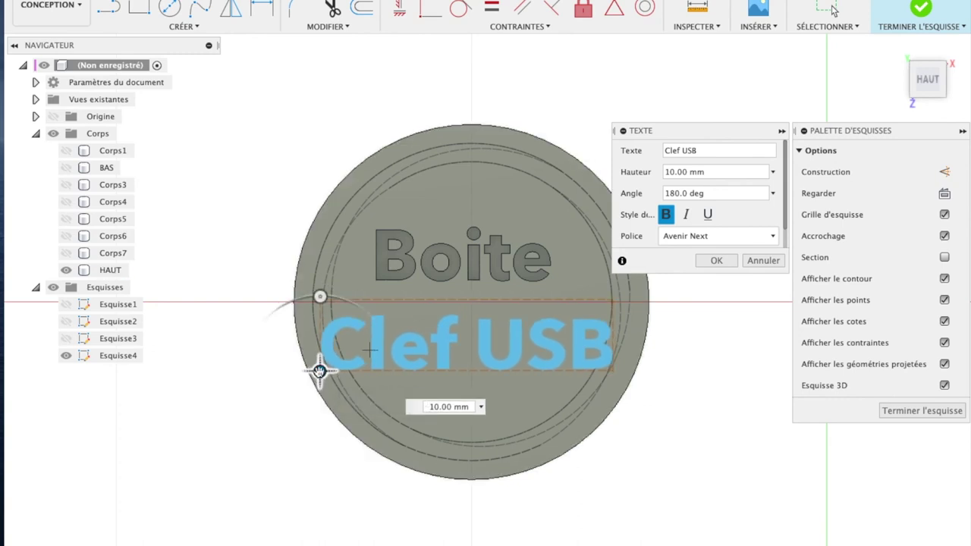
{"action": "key", "text": "Return"}
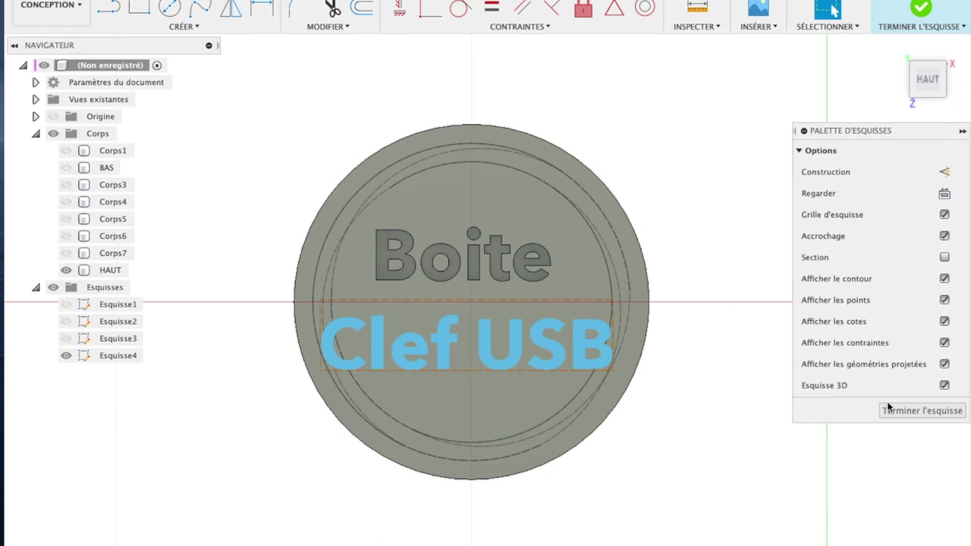
{"action": "left_click", "coordinate": [910, 414]}
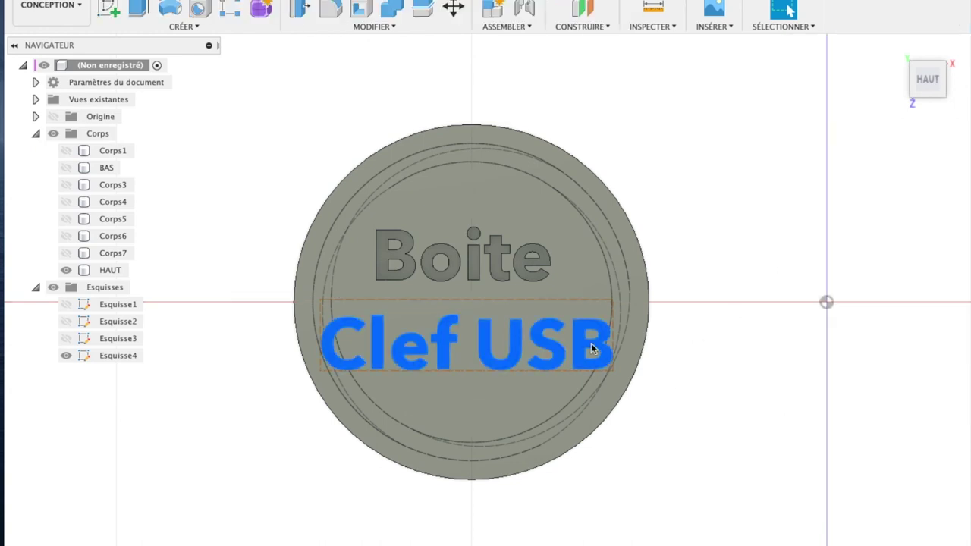
- Extrude the Clef USB text as a -3 mm cut into the lid
{"action": "key", "text": "e"}
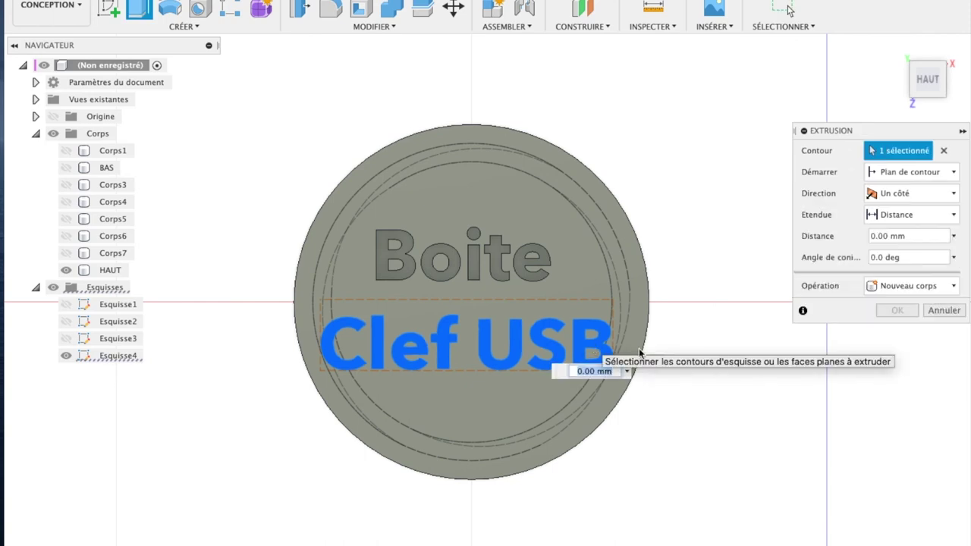
{"action": "left_click", "coordinate": [956, 237]}
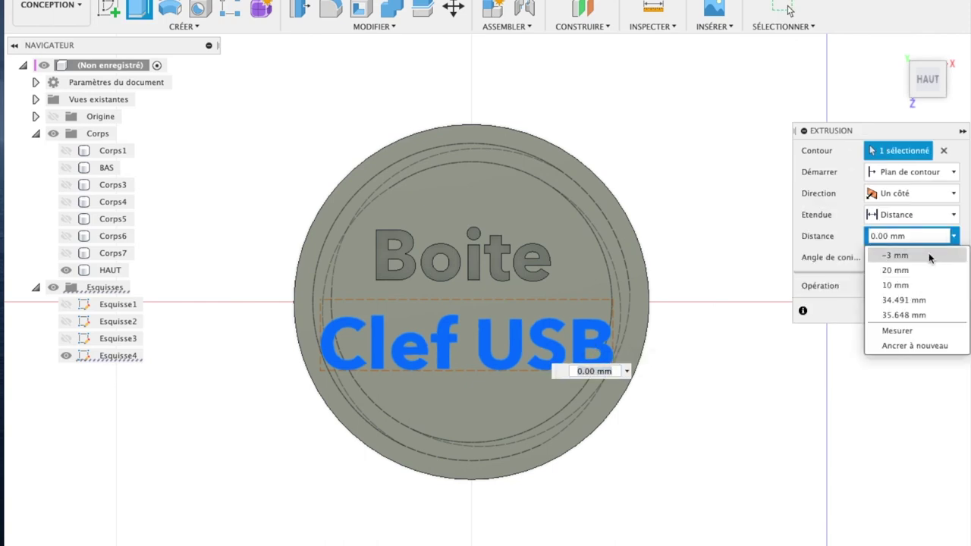
{"action": "left_click", "coordinate": [930, 258]}
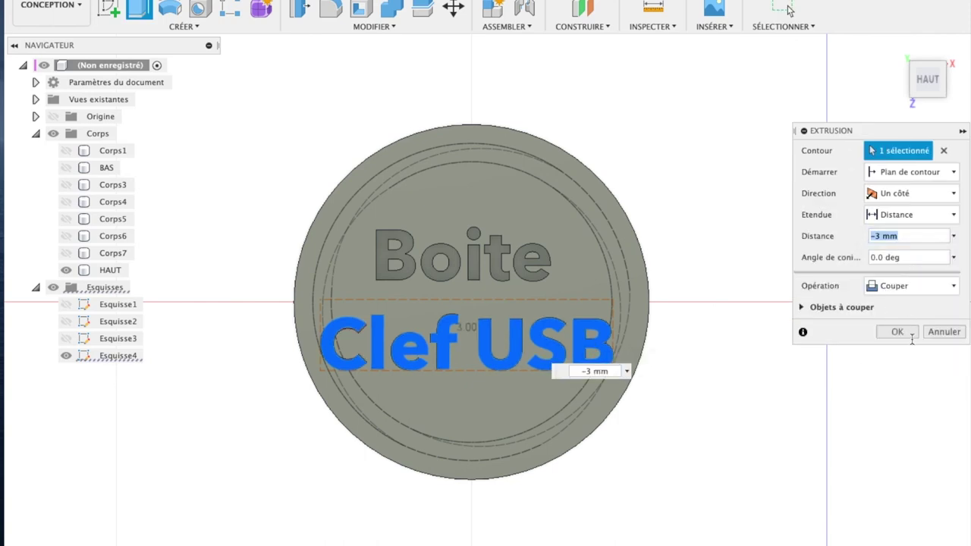
{"action": "left_click", "coordinate": [926, 83]}
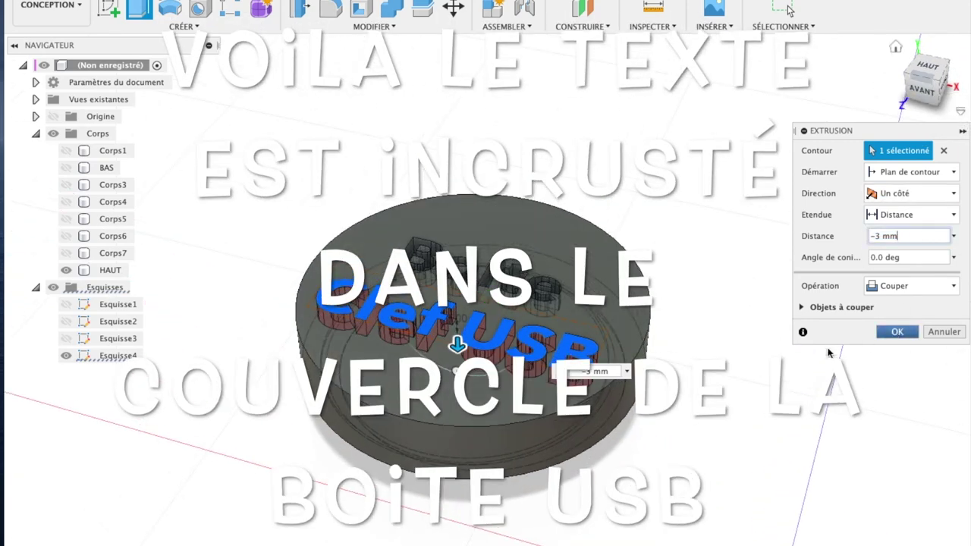
{"action": "left_click", "coordinate": [886, 332]}
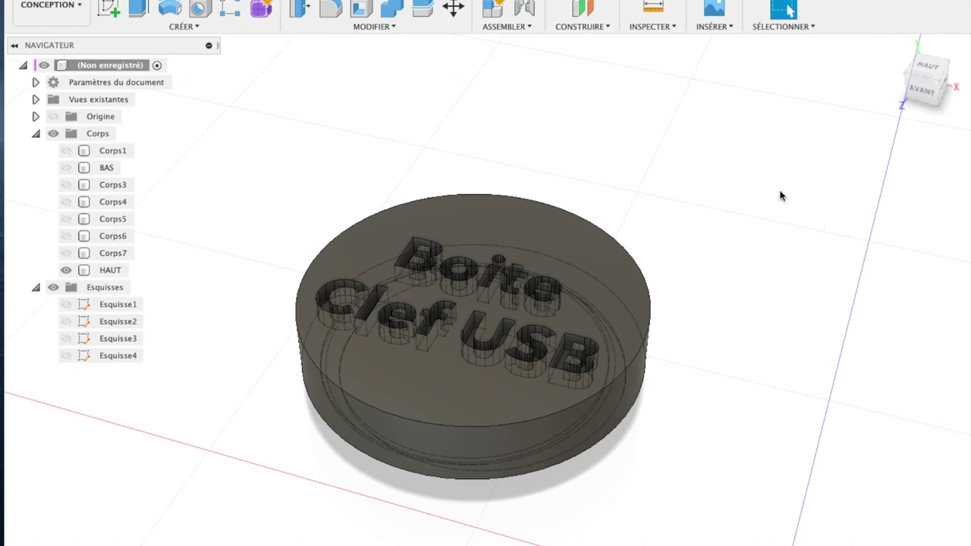
- Show the BAS base again, return to the home view, and select the HAUT body
{"action": "left_click", "coordinate": [66, 167]}
{"action": "mouse_move", "coordinate": [924, 80]}
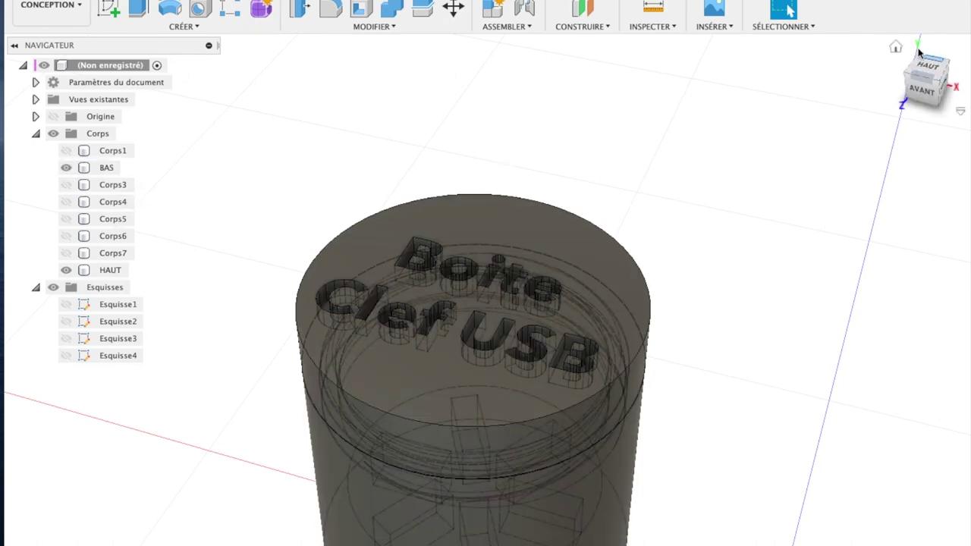
{"action": "left_click", "coordinate": [896, 49]}
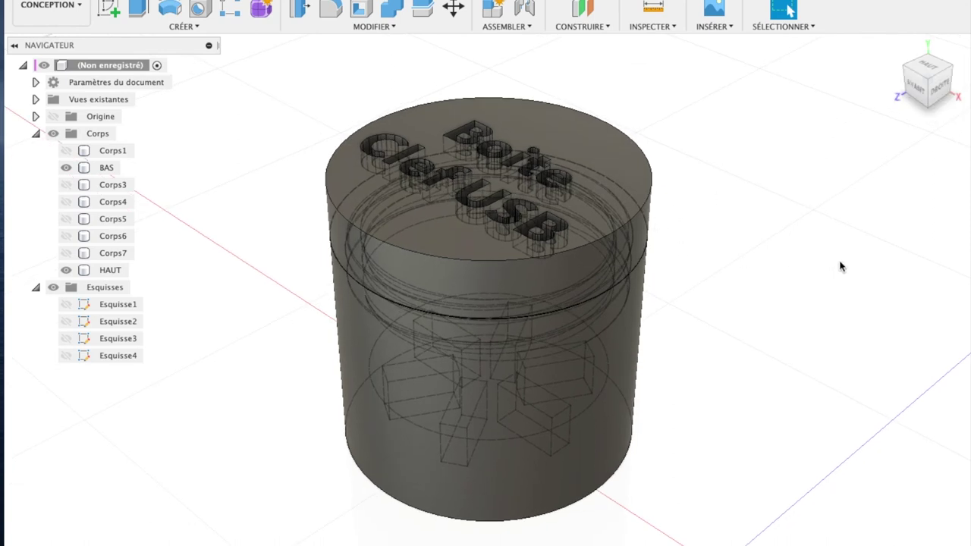
{"action": "left_click", "coordinate": [621, 154]}
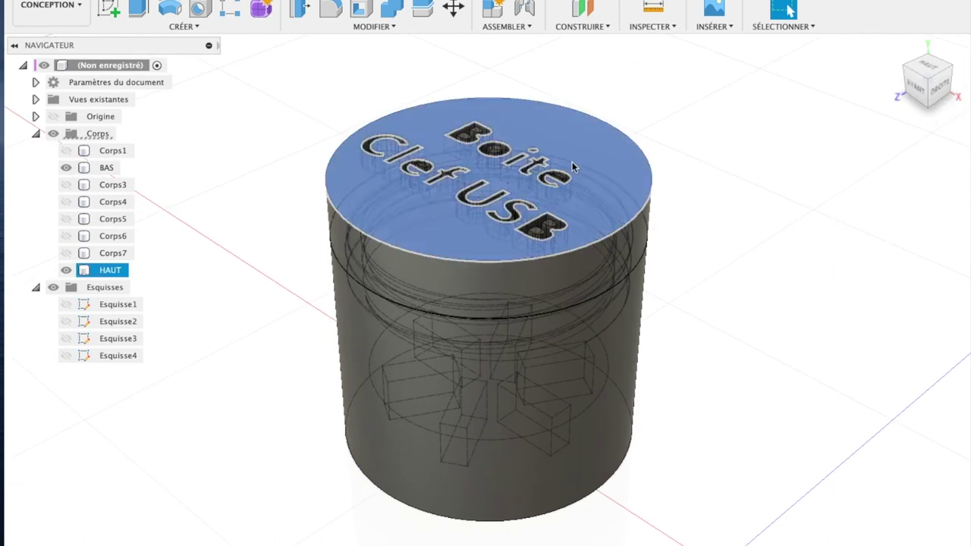
{"action": "left_click", "coordinate": [114, 270]}
- Try heavy and medium blue glass from the glass appearances on the HAUT lid
{"action": "right_click", "coordinate": [116, 272]}
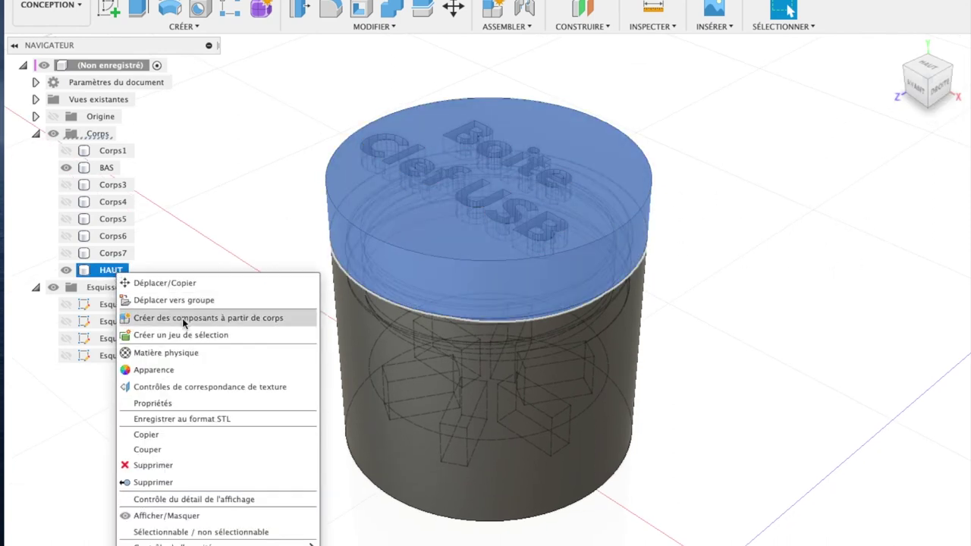
{"action": "left_click", "coordinate": [231, 370]}
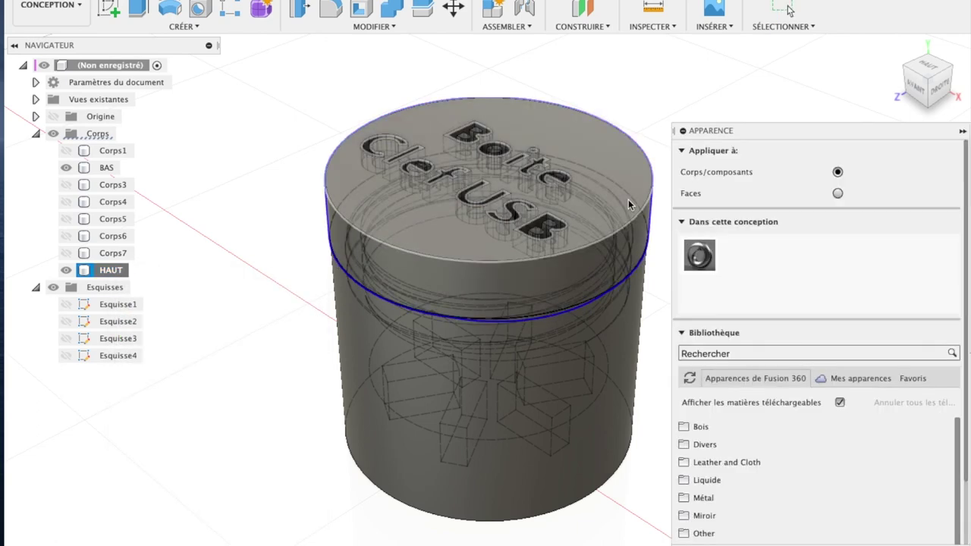
{"action": "scroll", "coordinate": [721, 378], "scroll_direction": "down", "scroll_amount": 3}
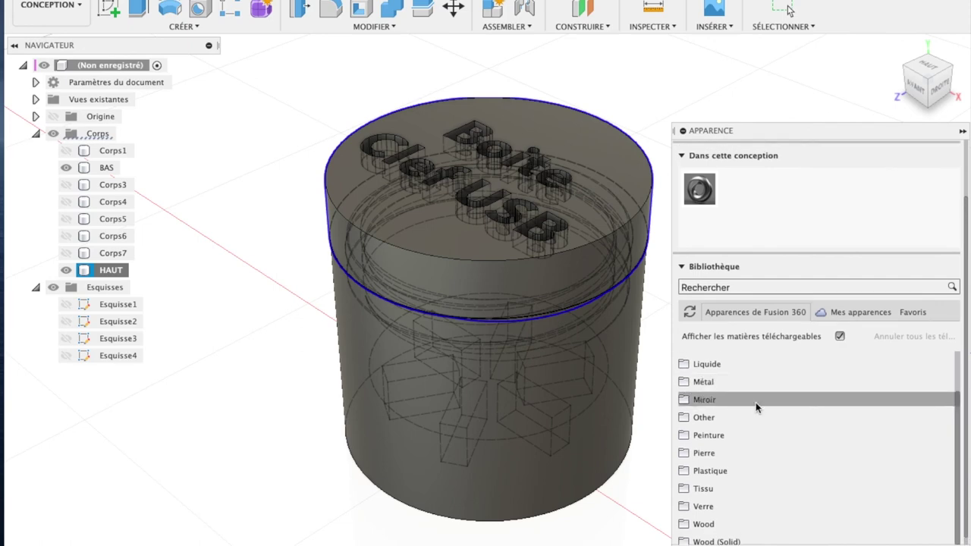
{"action": "scroll", "coordinate": [717, 389], "scroll_direction": "up", "scroll_amount": 1}
{"action": "left_click", "coordinate": [793, 505]}
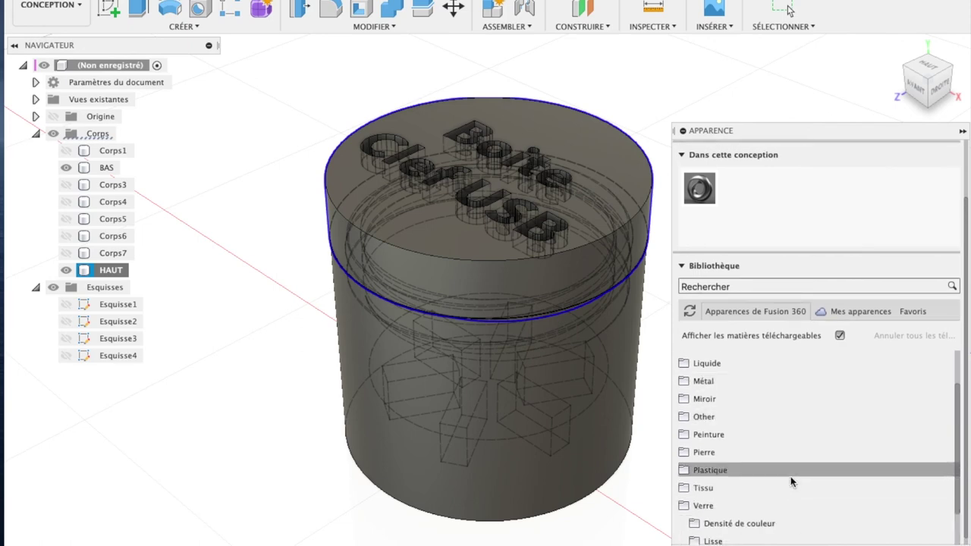
{"action": "scroll", "coordinate": [790, 477], "scroll_direction": "down", "scroll_amount": 2}
{"action": "left_click", "coordinate": [736, 468]}
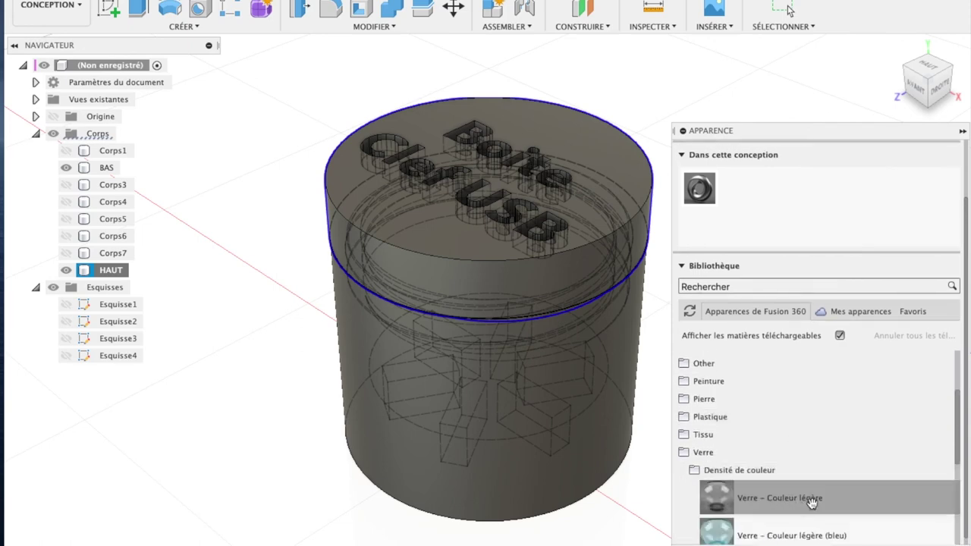
{"action": "scroll", "coordinate": [812, 507], "scroll_direction": "down", "scroll_amount": 3}
{"action": "scroll", "coordinate": [812, 507], "scroll_direction": "down", "scroll_amount": 3}
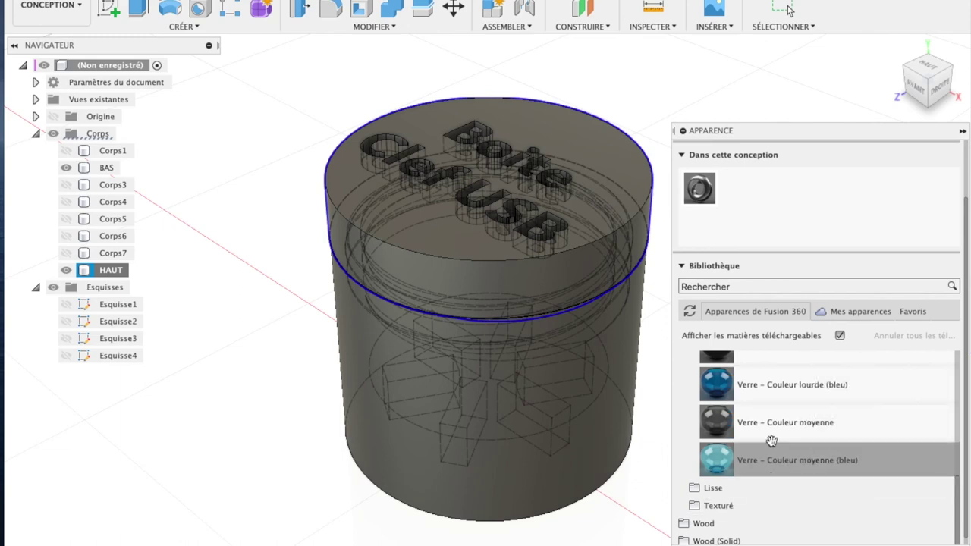
{"action": "left_click_drag", "start_coordinate": [741, 388], "coordinate": [551, 244]}
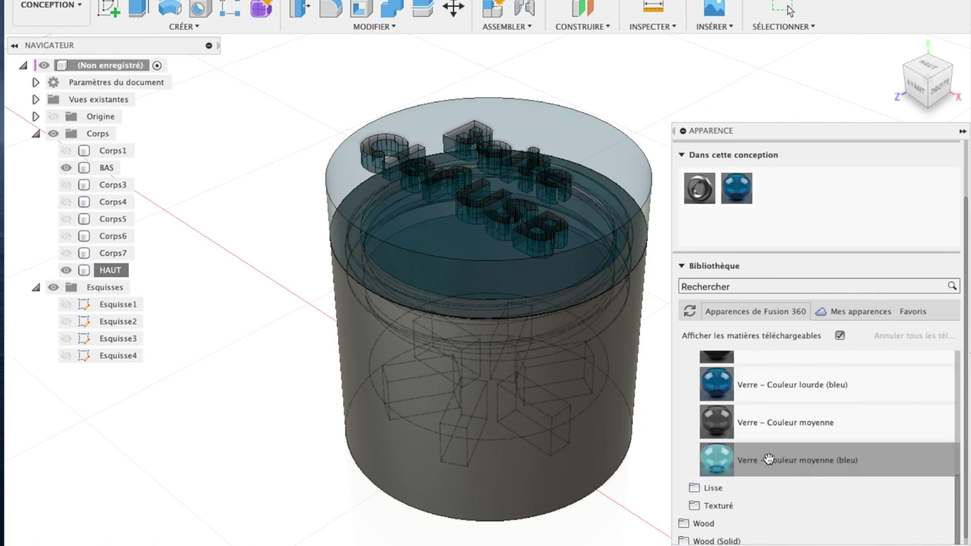
{"action": "left_click_drag", "start_coordinate": [770, 459], "coordinate": [590, 256]}
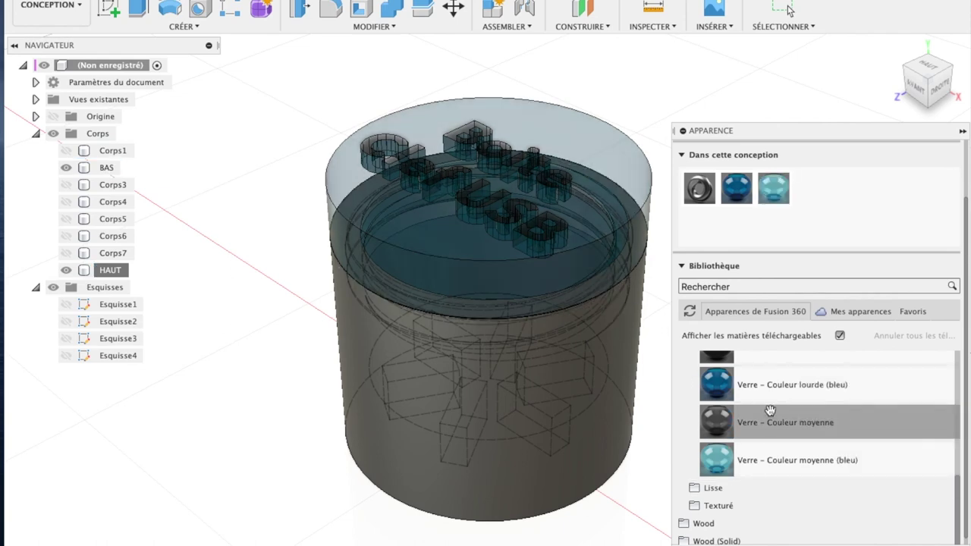
- Apply smooth red glass, Verre (rouge), to both the HAUT lid and the BAS base
{"action": "scroll", "coordinate": [770, 411], "scroll_direction": "up", "scroll_amount": 3}
{"action": "left_click", "coordinate": [749, 384]}
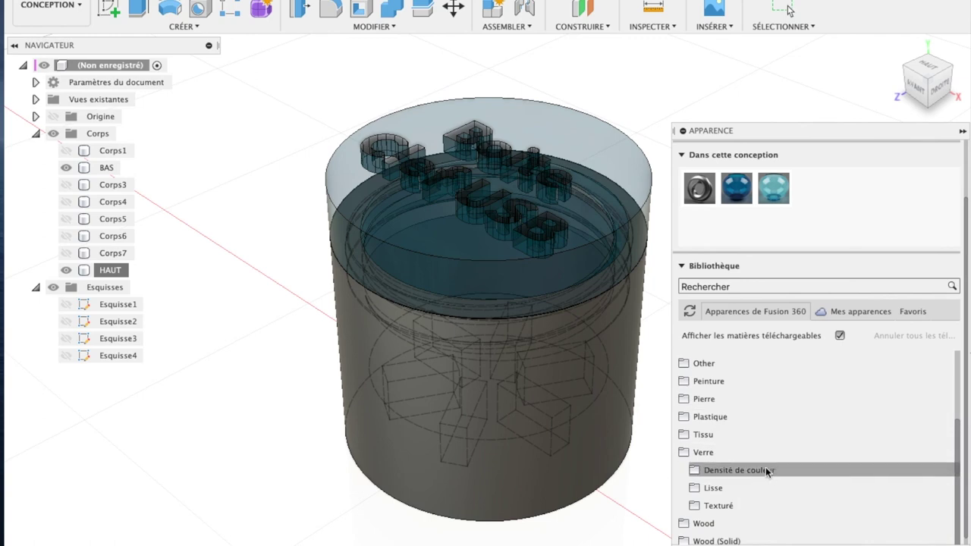
{"action": "left_click", "coordinate": [717, 488]}
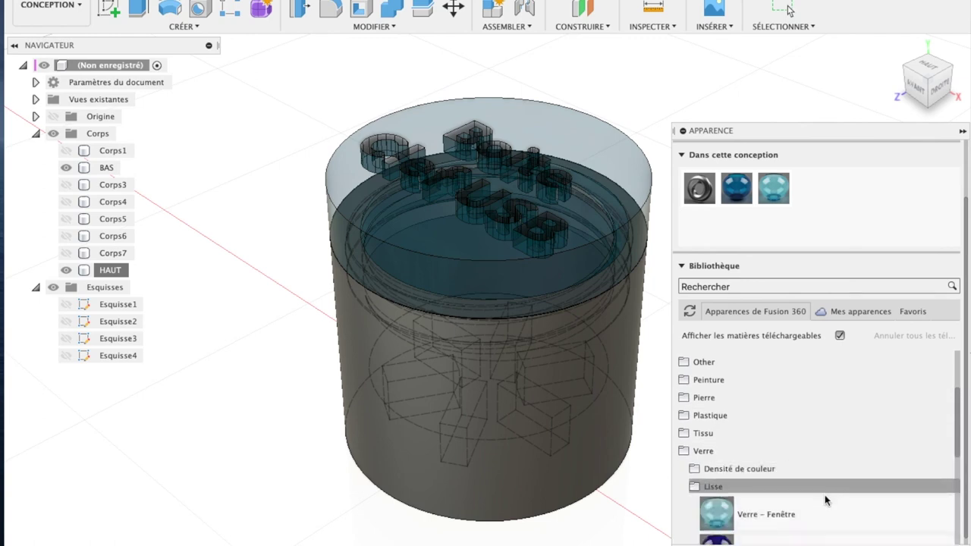
{"action": "scroll", "coordinate": [824, 495], "scroll_direction": "down", "scroll_amount": 5}
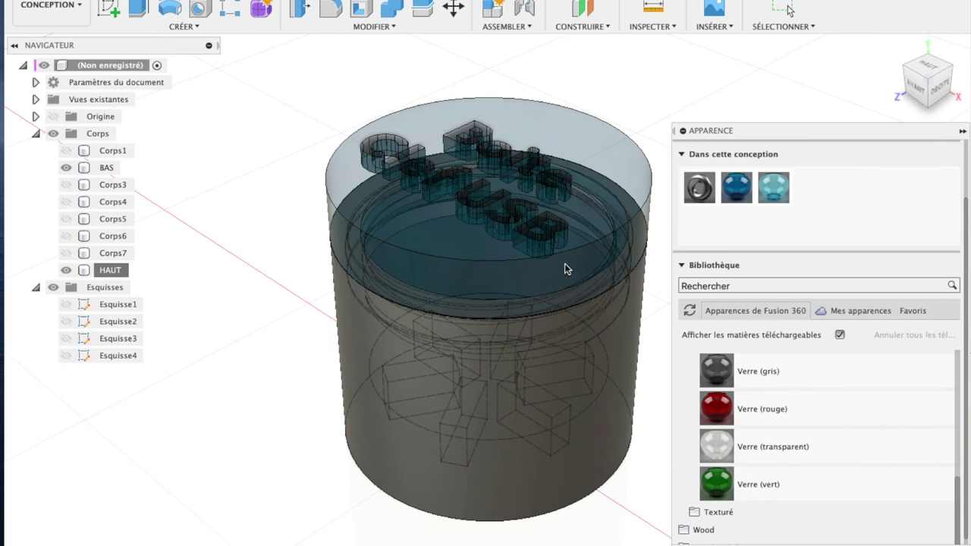
{"action": "left_click_drag", "start_coordinate": [717, 410], "coordinate": [541, 256]}
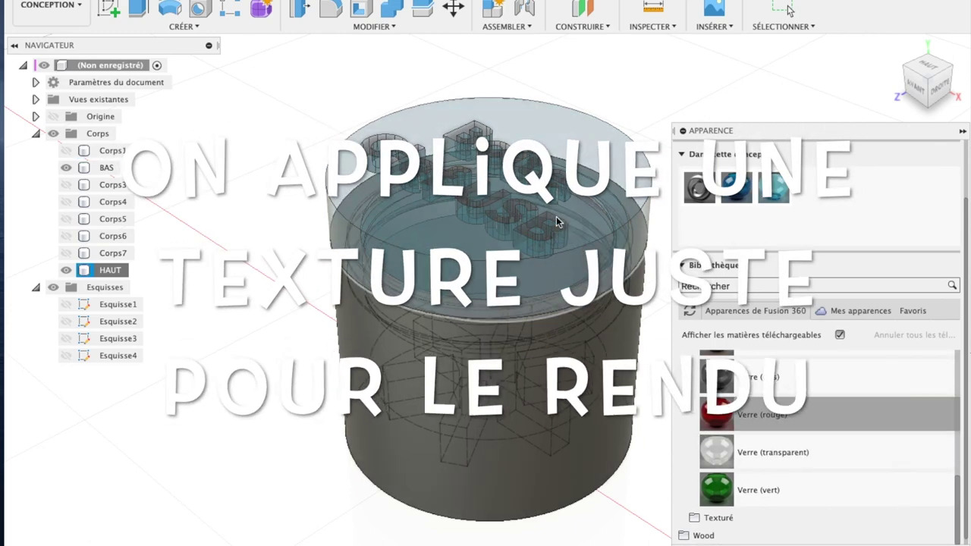
{"action": "left_click_drag", "start_coordinate": [556, 219], "coordinate": [558, 221]}
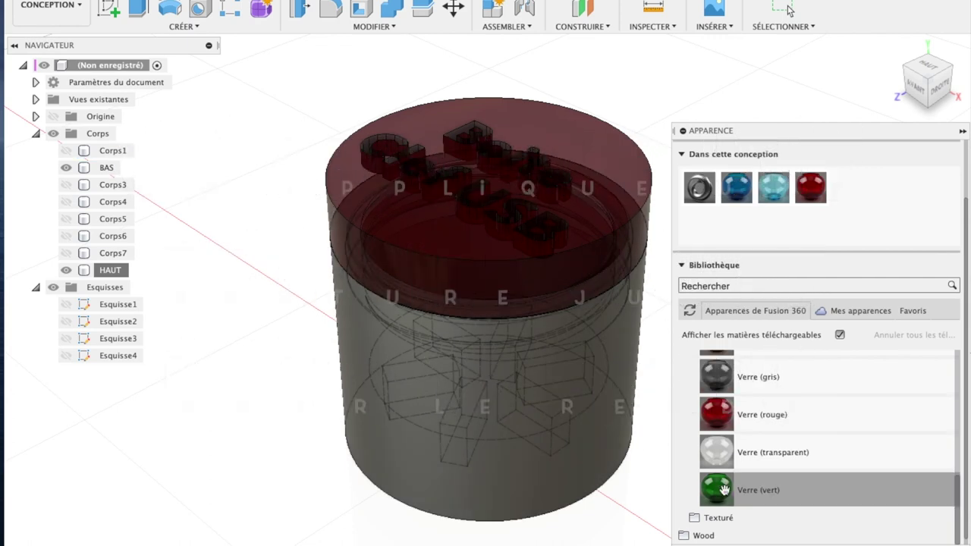
{"action": "left_click_drag", "start_coordinate": [717, 414], "coordinate": [551, 436]}
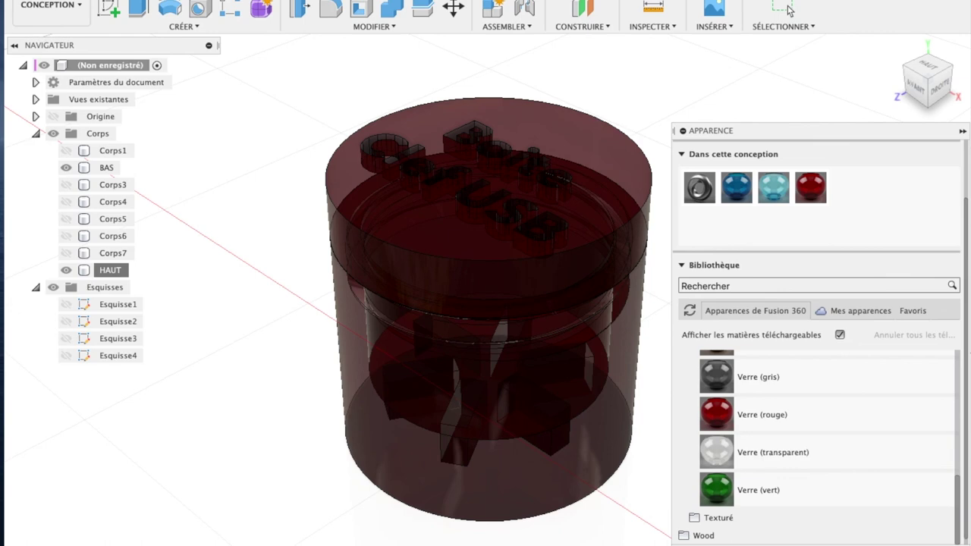
{"action": "key", "text": "Escape"}
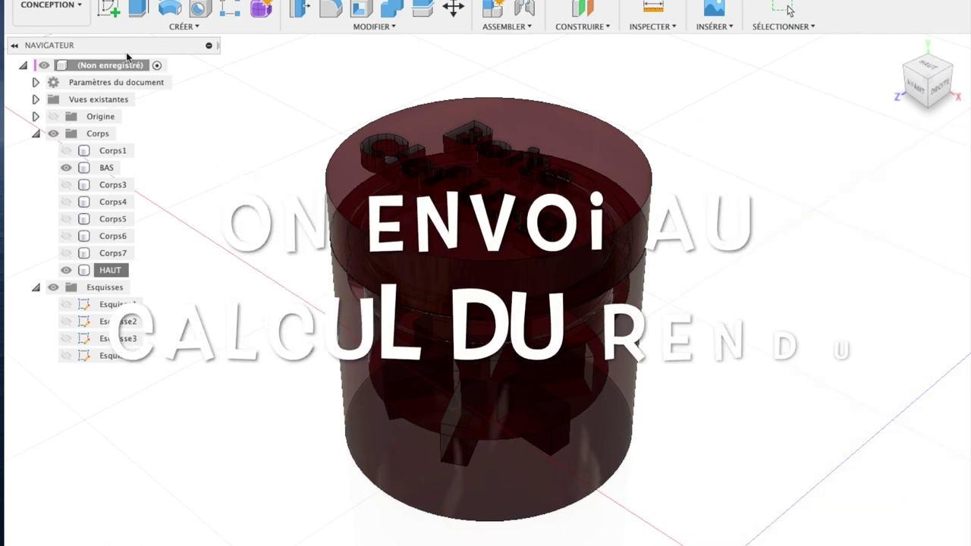
- Switch to the Rendu workspace with the gallery collapsed and orbit to a perspective view
{"action": "left_click", "coordinate": [53, 6]}
{"action": "left_click", "coordinate": [55, 67]}
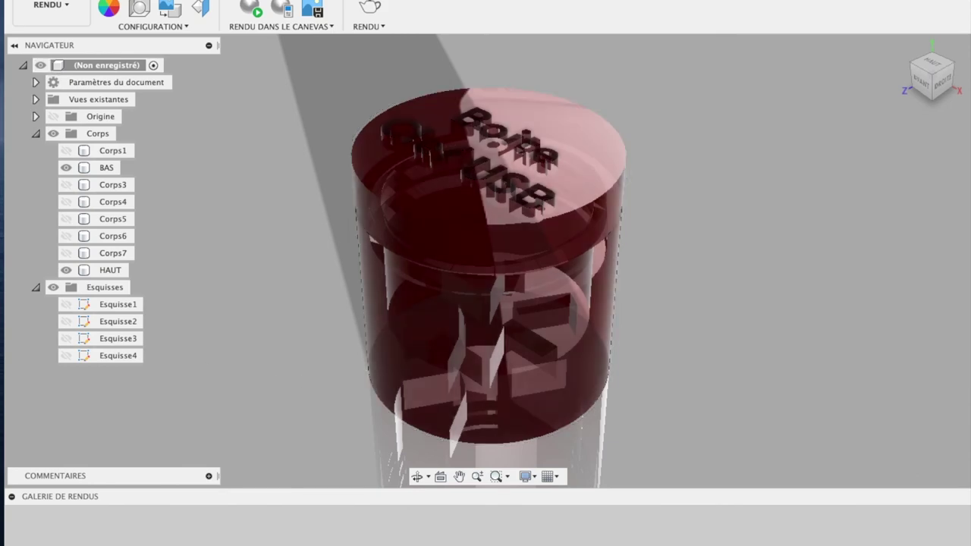
{"action": "left_click", "coordinate": [12, 496]}
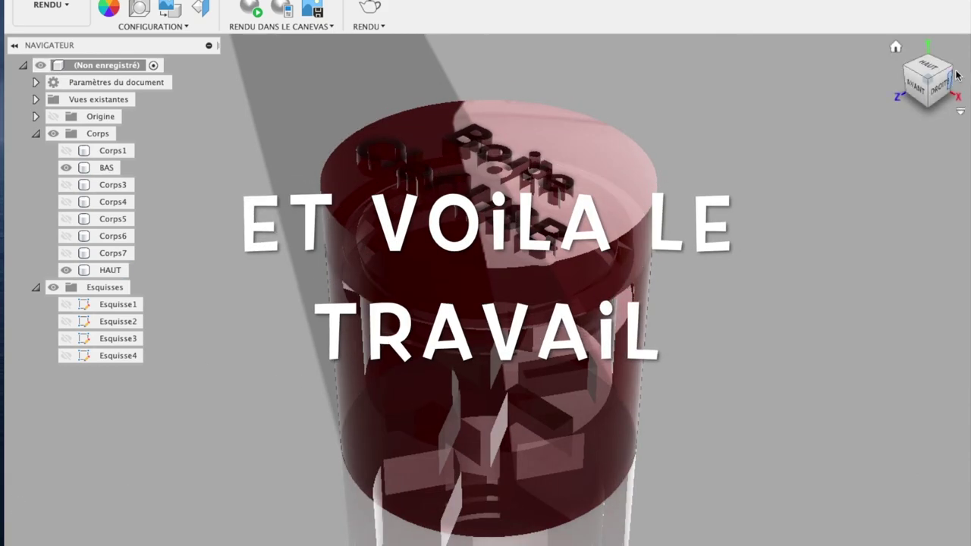
{"action": "left_click", "coordinate": [927, 72]}
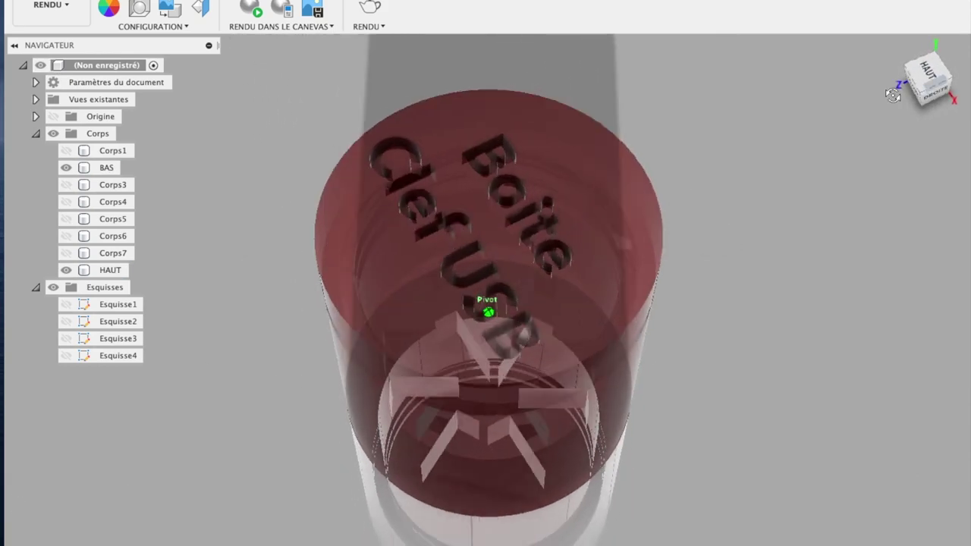
{"action": "middle_click_drag", "start_coordinate": [489, 228], "coordinate": [501, 394], "text": "shift"}
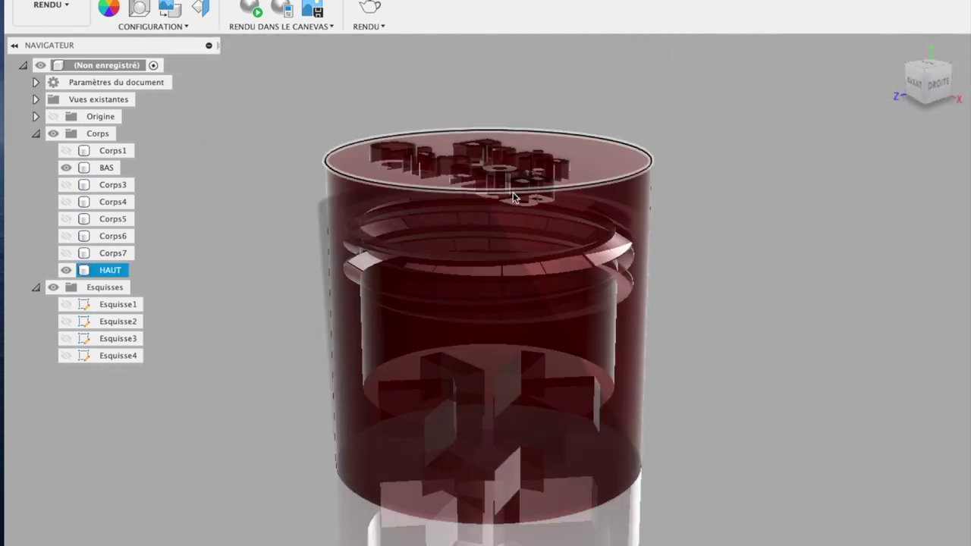
- Hide the lid and orbit around the red glass base to inspect it alone
{"action": "left_click", "coordinate": [66, 270]}
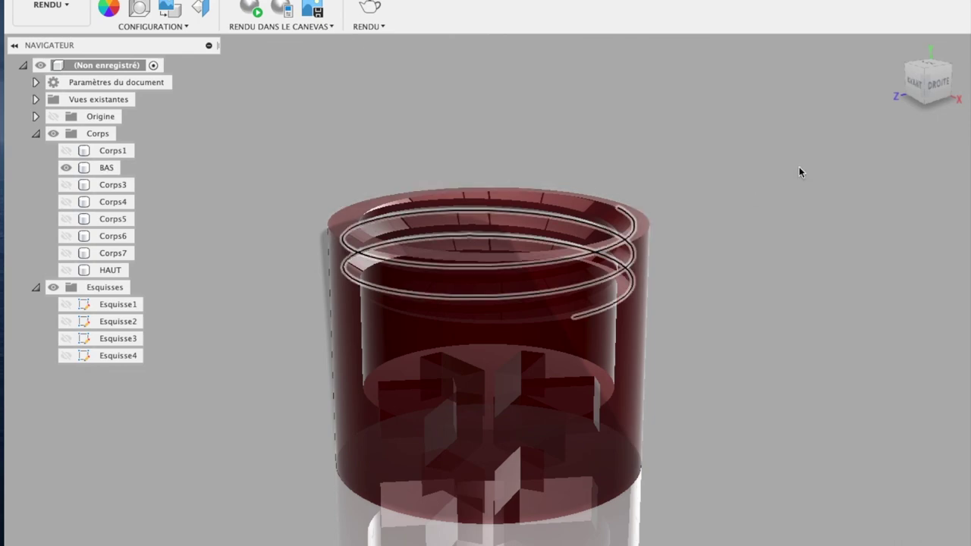
{"action": "middle_click_drag", "start_coordinate": [489, 311], "coordinate": [486, 167], "text": "shift"}
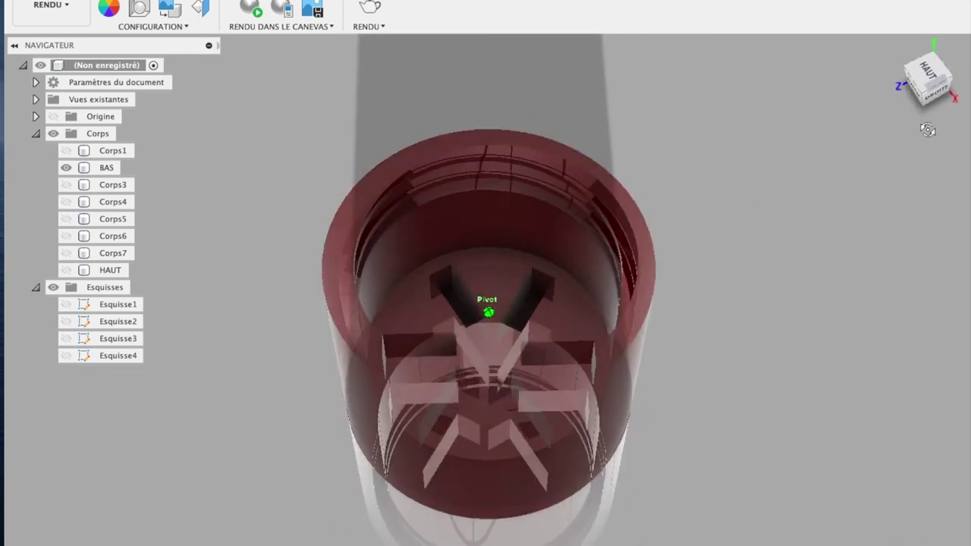
{"action": "middle_click_drag", "start_coordinate": [488, 311], "coordinate": [489, 455], "text": "shift"}
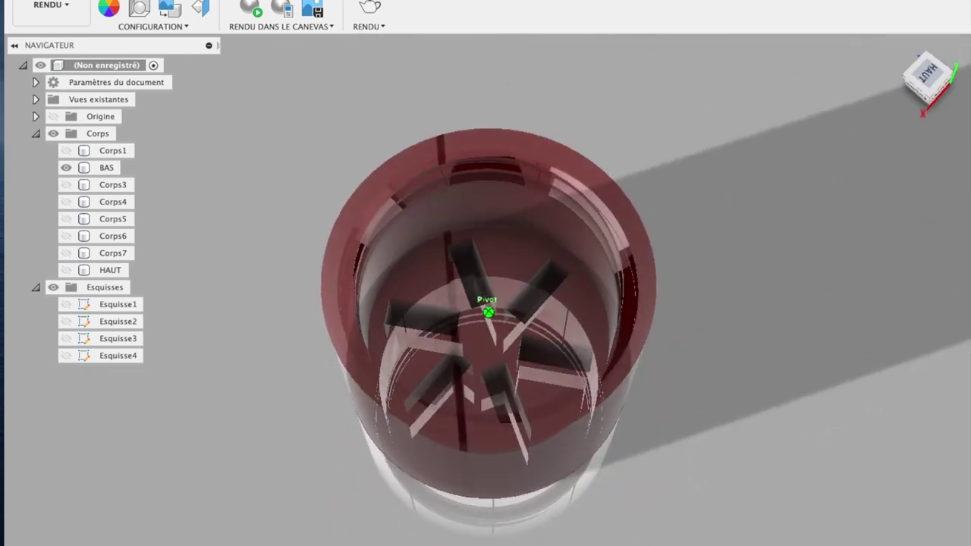
{"action": "middle_click_drag", "start_coordinate": [488, 311], "coordinate": [489, 190], "text": "shift"}
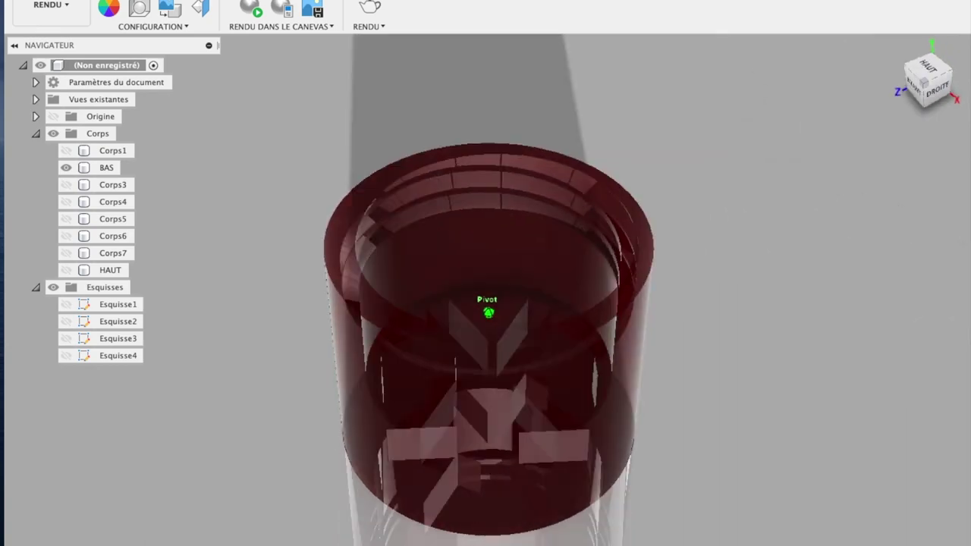
{"action": "middle_click_drag", "start_coordinate": [489, 312], "coordinate": [489, 455], "text": "shift"}
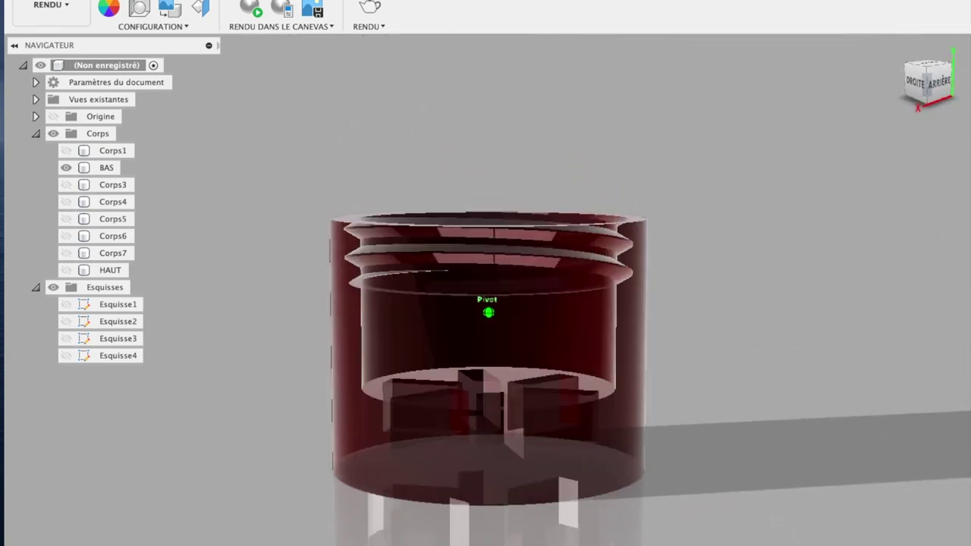
{"action": "middle_click_drag", "start_coordinate": [489, 312], "coordinate": [797, 95], "text": "shift"}
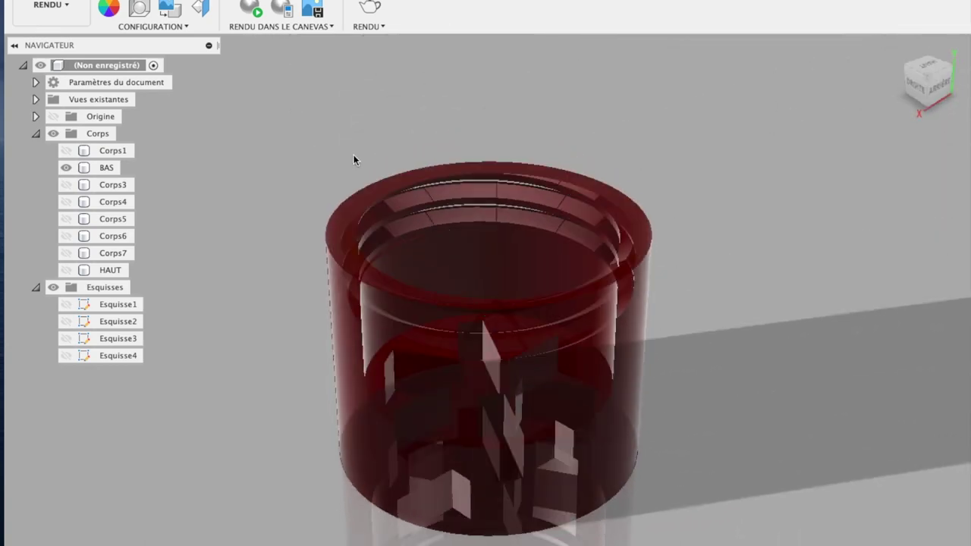
{"action": "left_click", "coordinate": [66, 270]}
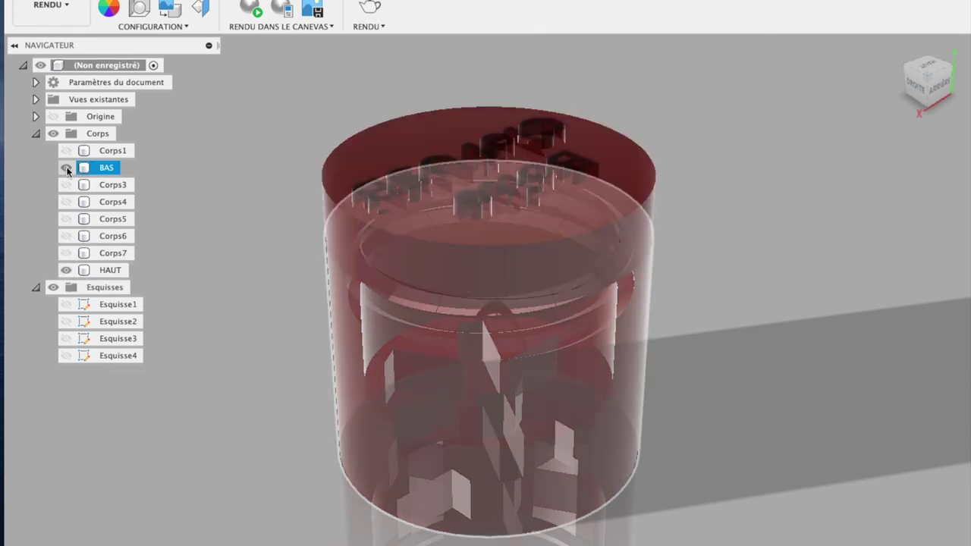
- Hide the base to inspect the engraved lid alone, then view the assembled box from above
{"action": "left_click", "coordinate": [66, 168]}
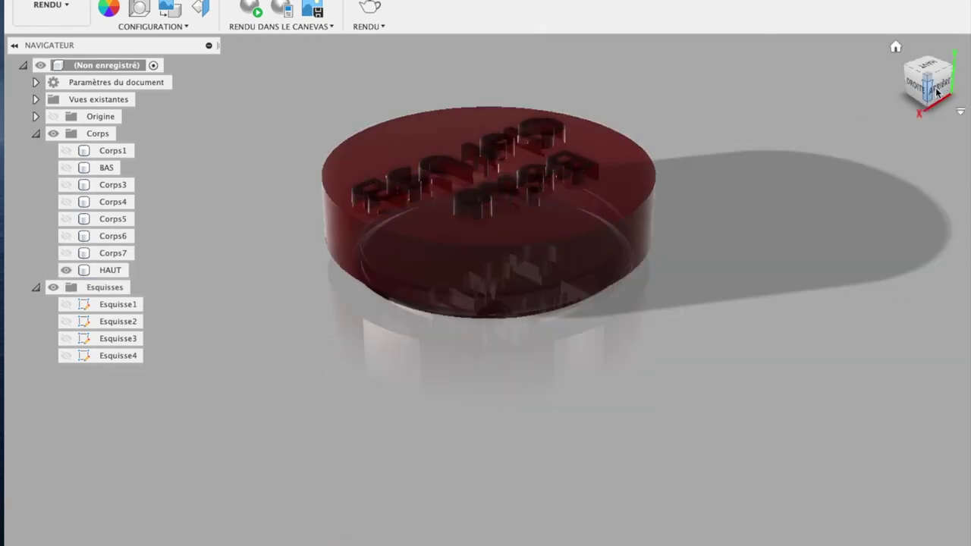
{"action": "middle_click_drag", "start_coordinate": [919, 114], "coordinate": [922, 98], "text": "shift"}
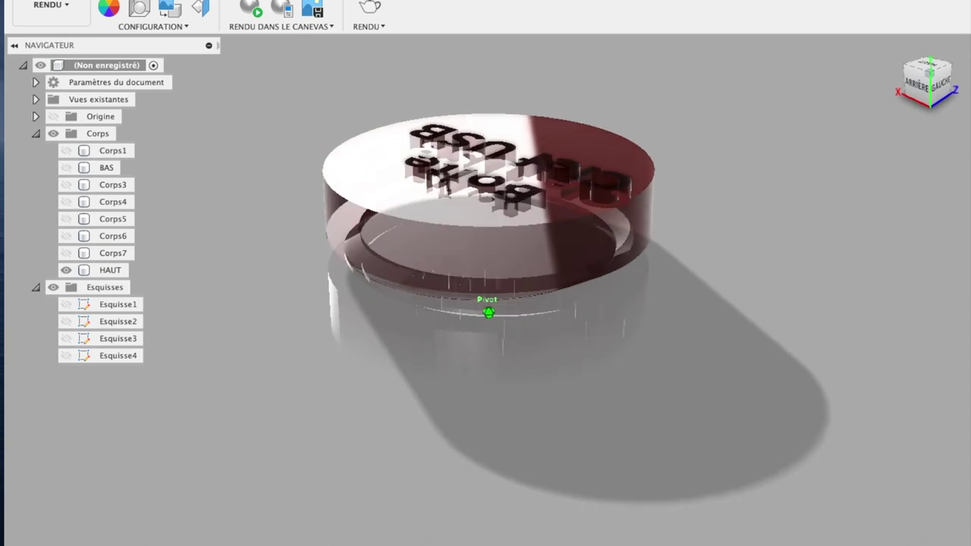
{"action": "middle_click_drag", "start_coordinate": [489, 312], "coordinate": [489, 304], "text": "shift"}
{"action": "middle_click_drag", "start_coordinate": [797, 27], "coordinate": [794, 108], "text": "shift"}
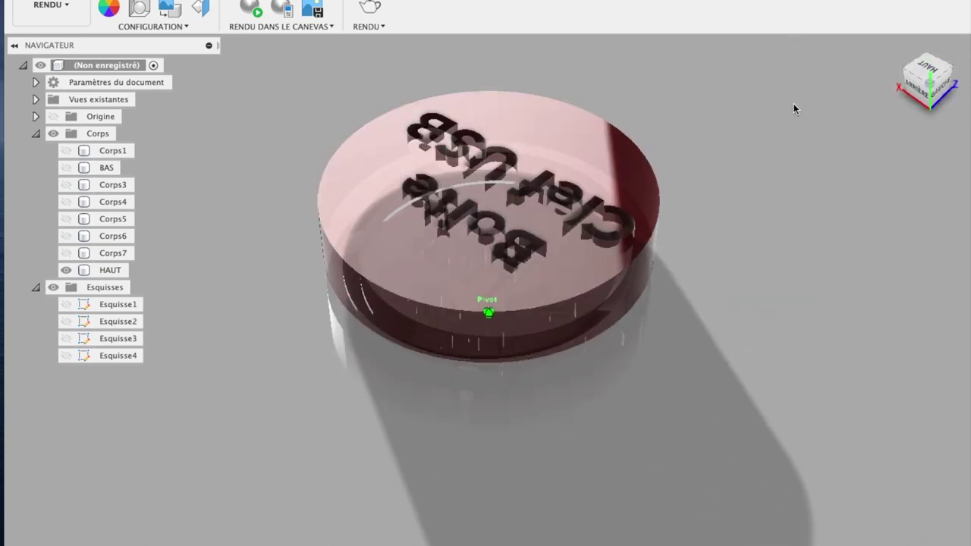
{"action": "left_click", "coordinate": [67, 169]}
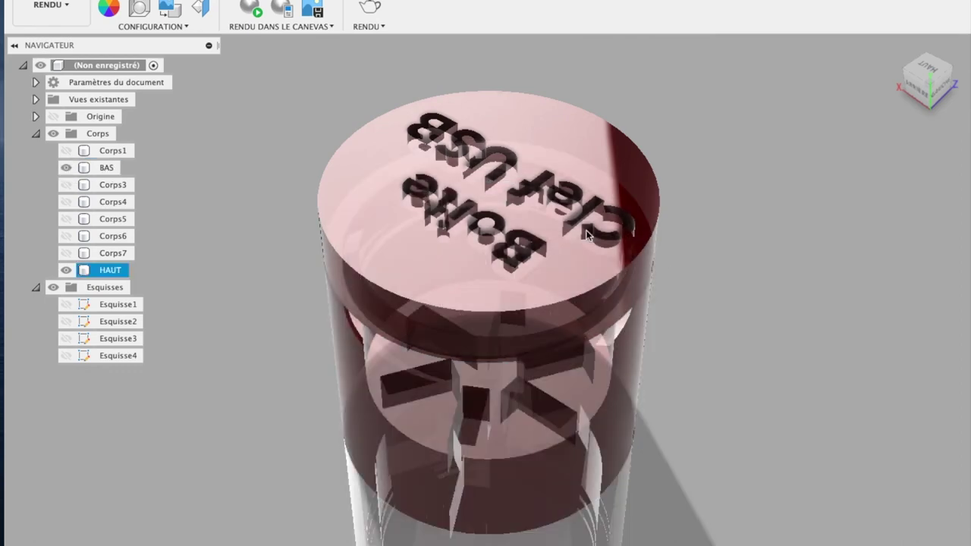
{"action": "left_click_drag", "start_coordinate": [925, 73], "coordinate": [860, 123]}
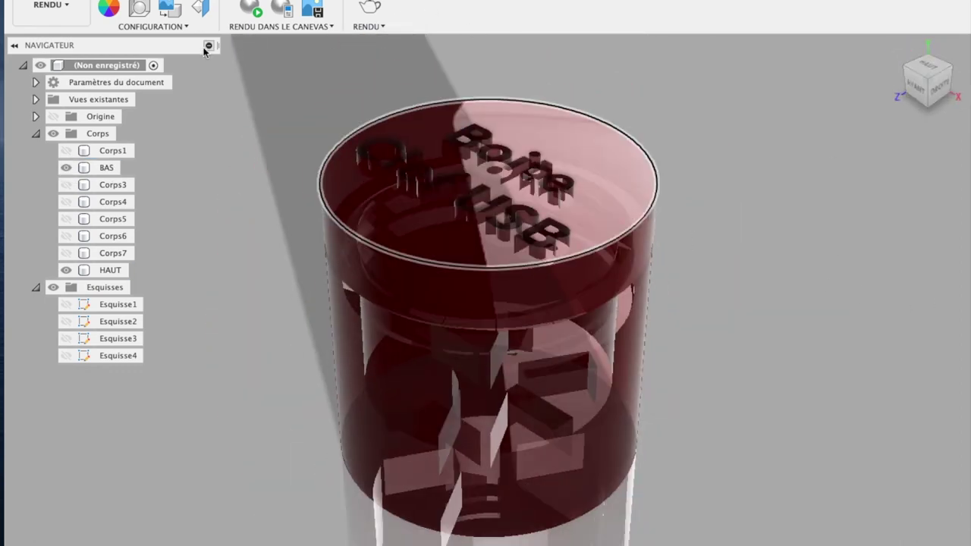
{"action": "left_click", "coordinate": [58, 6]}
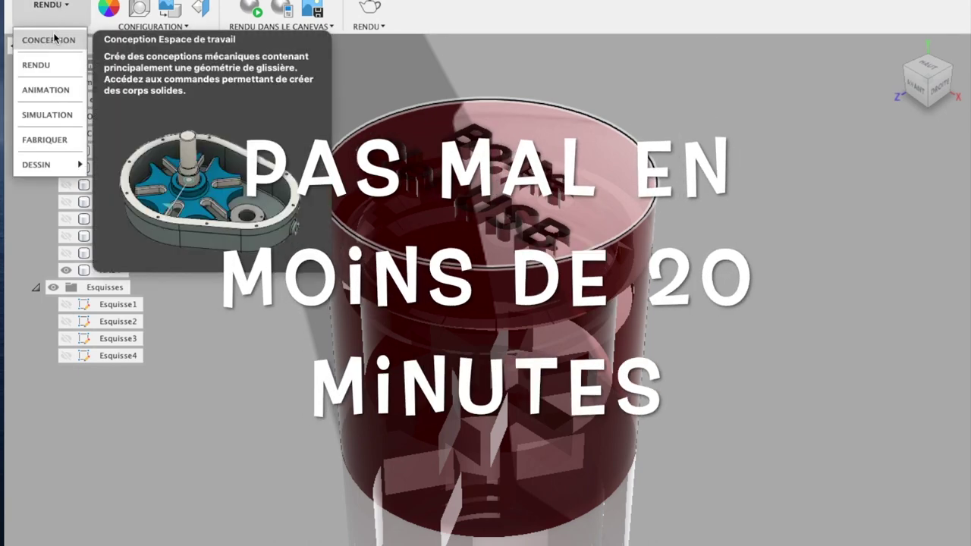
- Choose CONCEPTION to return to the design workspace
{"action": "left_click", "coordinate": [54, 37]}
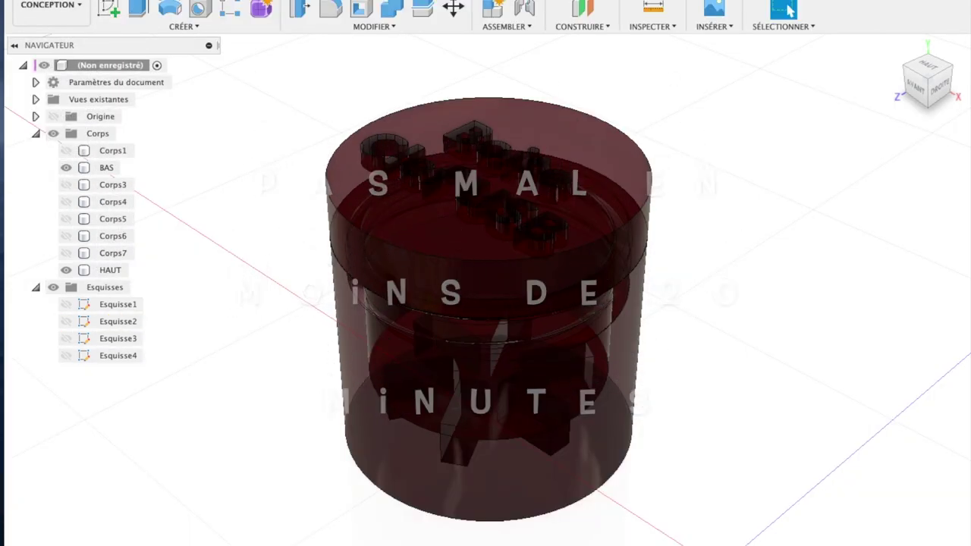